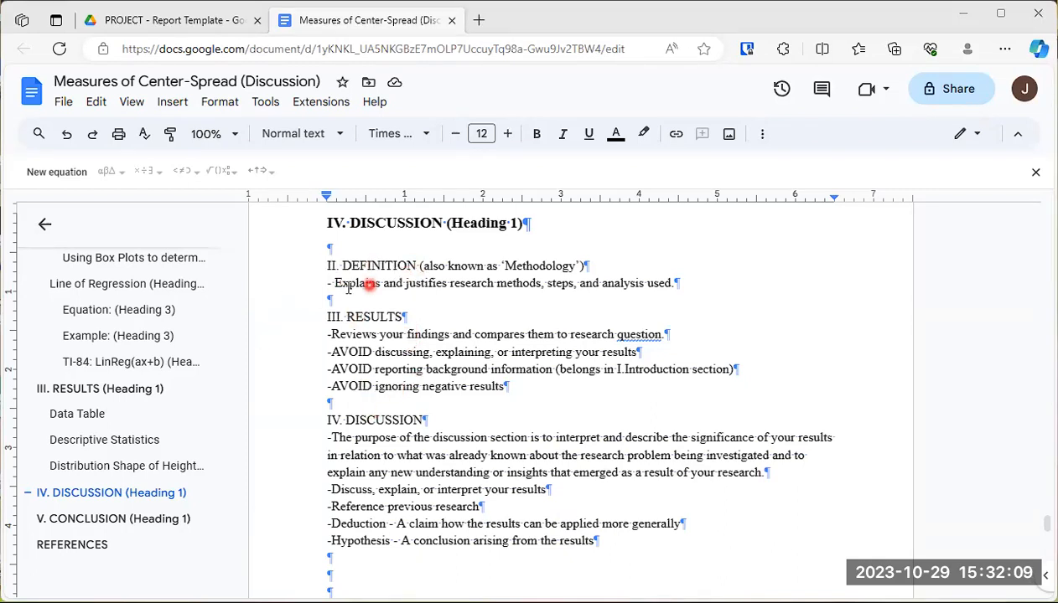
Examine the II. DEFINITION guideline on explaining and justifying research methods, steps and analysis, checking it against the document outline.
{"action": "left_click_drag", "start_coordinate": [332, 282], "coordinate": [677, 292]}
{"action": "left_click", "coordinate": [550, 283]}
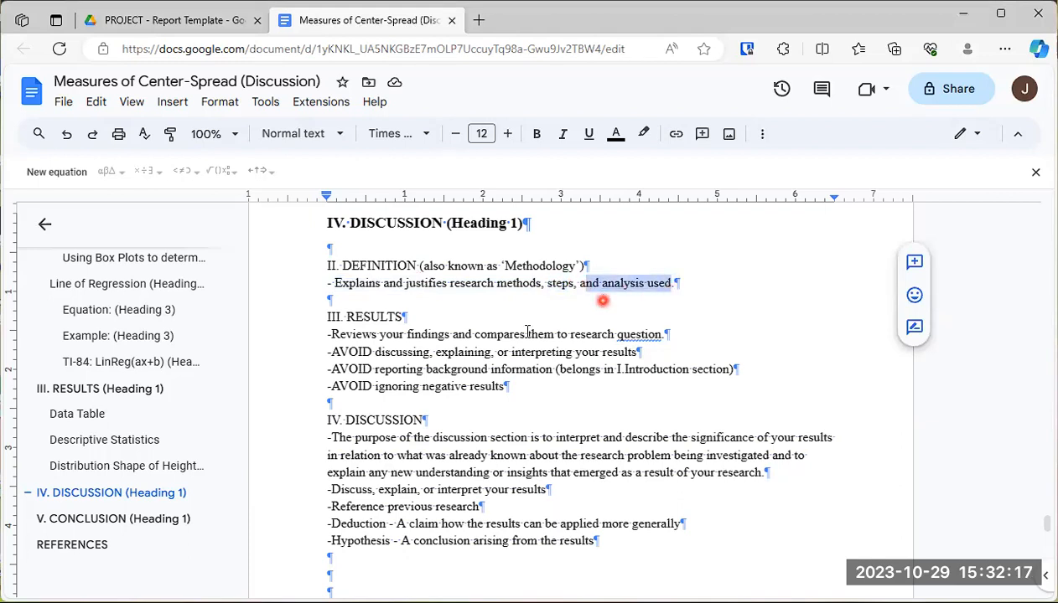
{"action": "left_click_drag", "start_coordinate": [233, 489], "coordinate": [236, 297]}
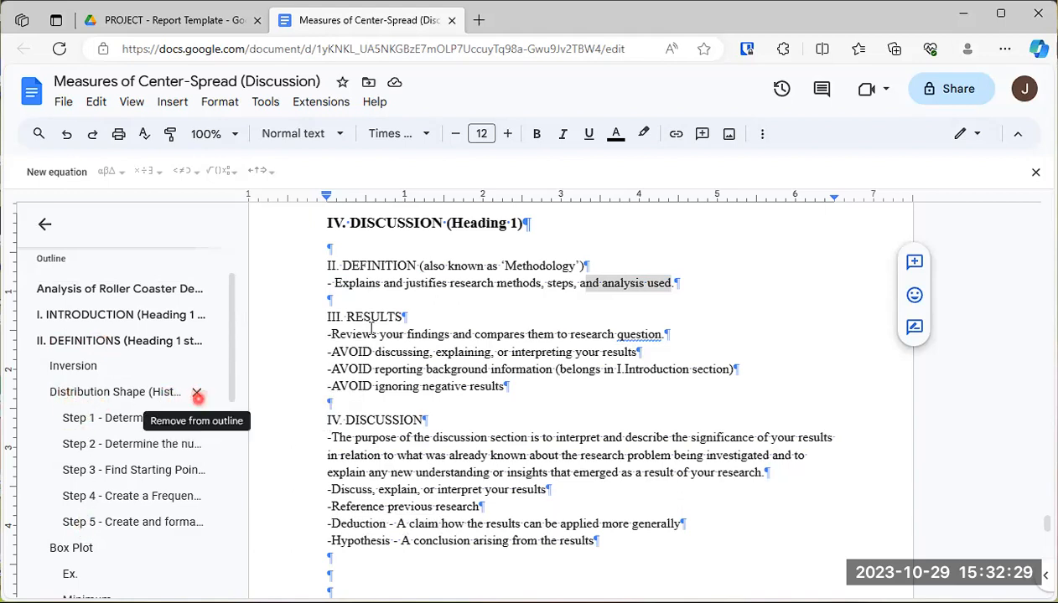
{"action": "left_click_drag", "start_coordinate": [341, 279], "coordinate": [376, 282]}
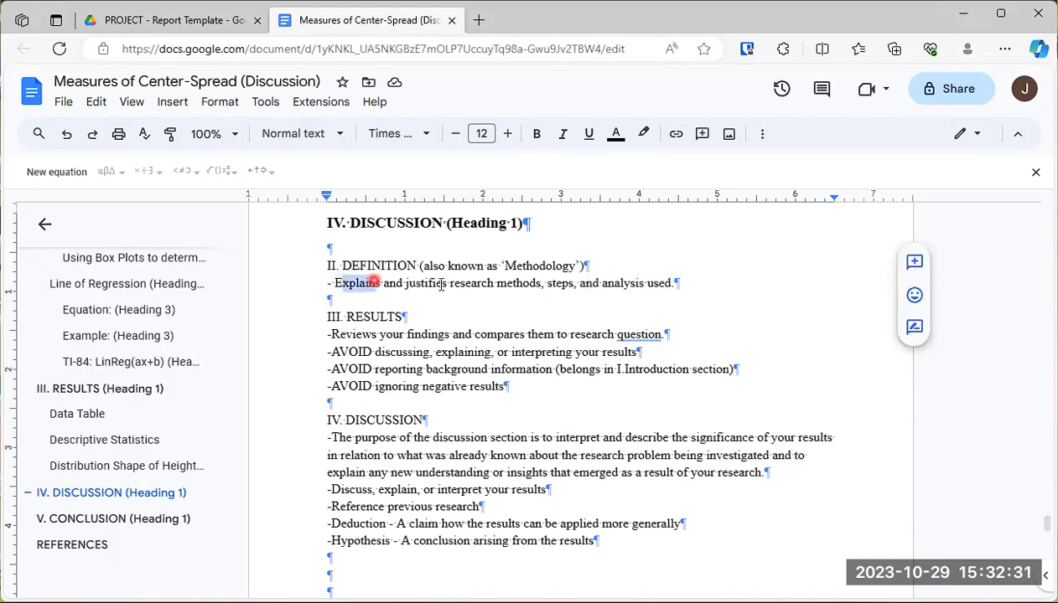
{"action": "left_click", "coordinate": [543, 284]}
{"action": "type", "text": ","}
{"action": "left_click_drag", "start_coordinate": [546, 283], "coordinate": [570, 282]}
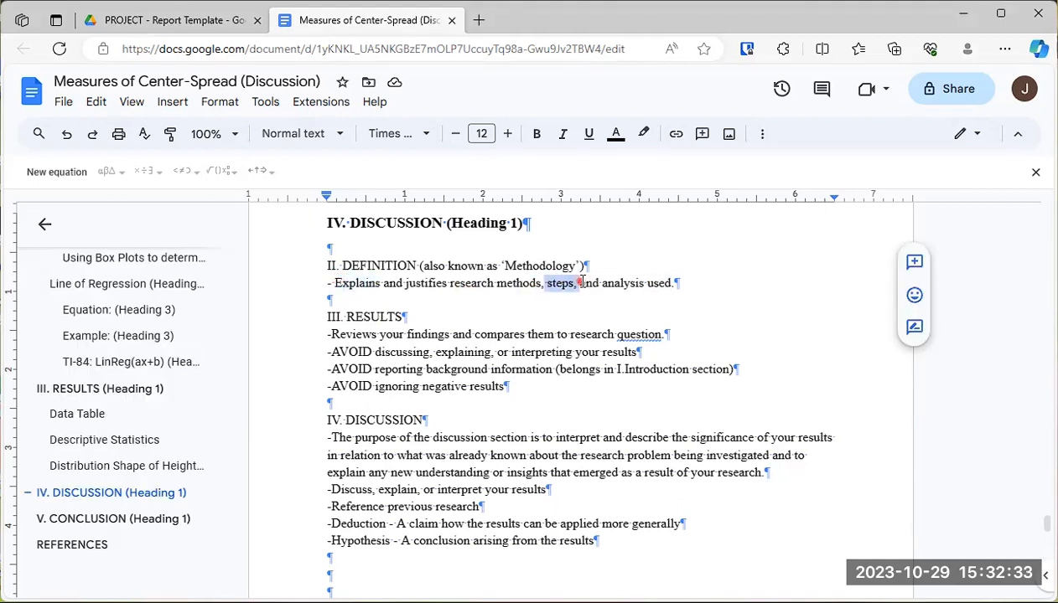
Review the outline's Definitions subheadings, from Inversion to Line of Regression, against the guideline's methods, steps and analysis wording.
{"action": "left_click_drag", "start_coordinate": [223, 483], "coordinate": [239, 371]}
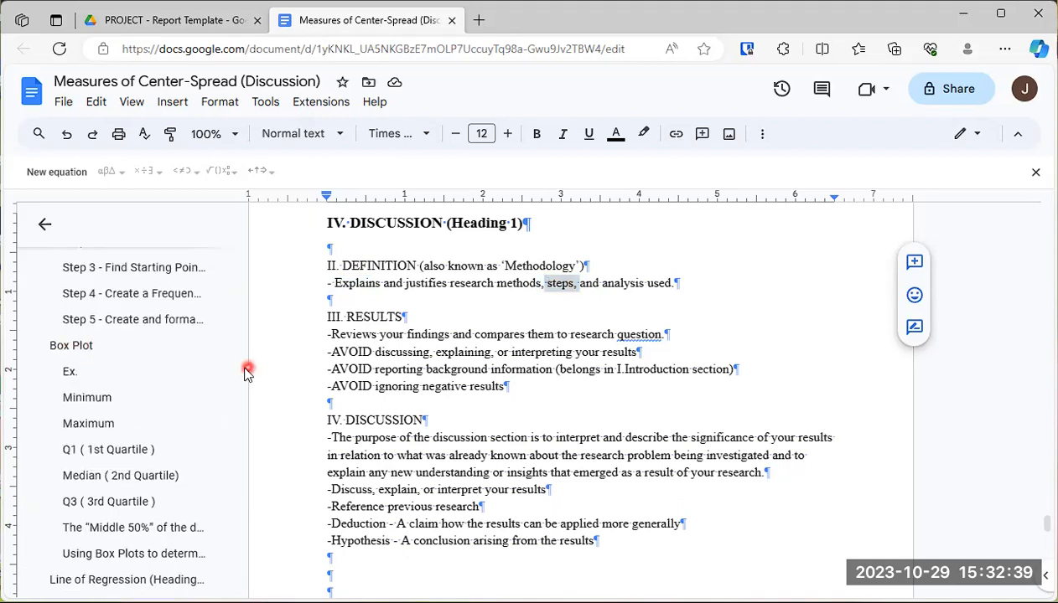
{"action": "left_click_drag", "start_coordinate": [231, 394], "coordinate": [232, 345]}
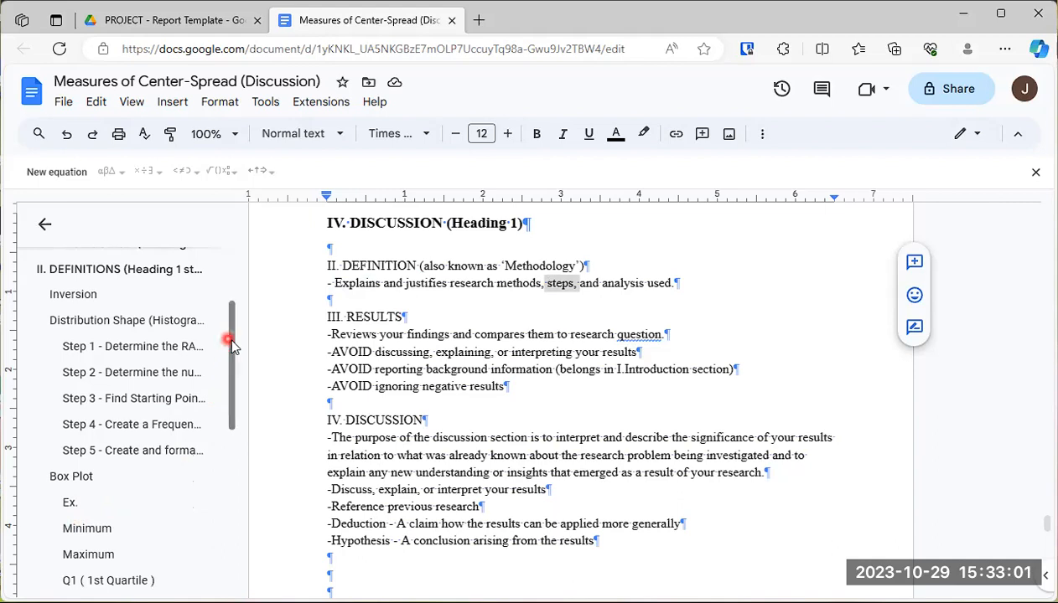
{"action": "left_click_drag", "start_coordinate": [234, 347], "coordinate": [181, 447]}
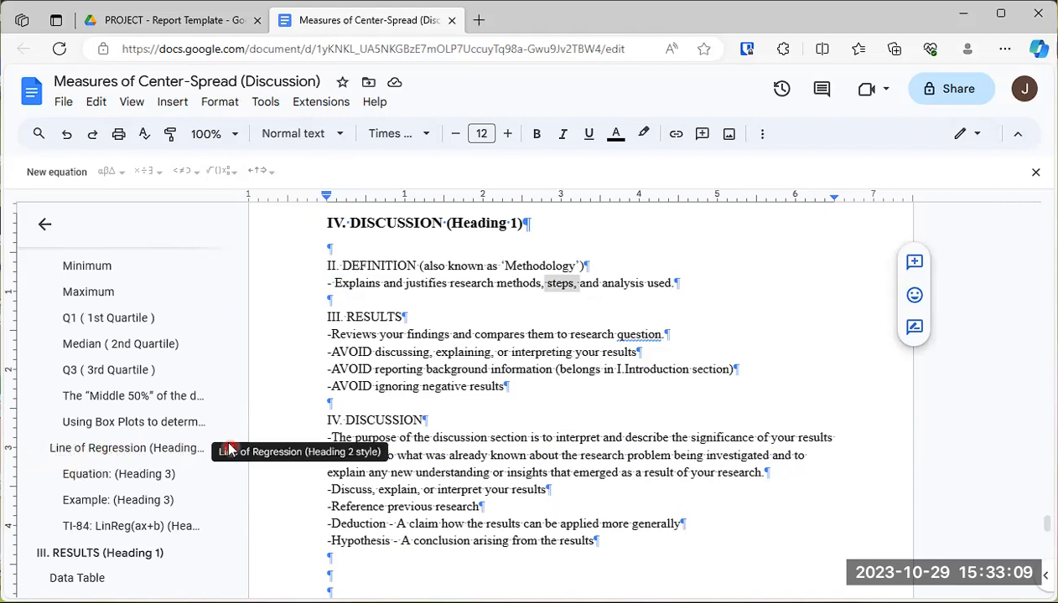
{"action": "left_click_drag", "start_coordinate": [231, 438], "coordinate": [224, 313]}
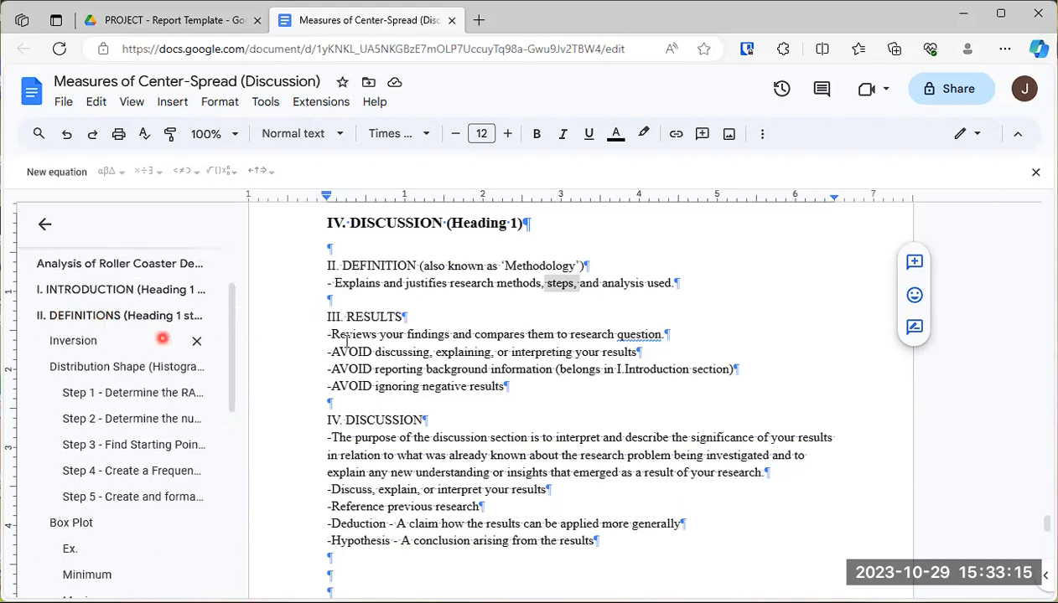
{"action": "left_click_drag", "start_coordinate": [332, 283], "coordinate": [473, 285]}
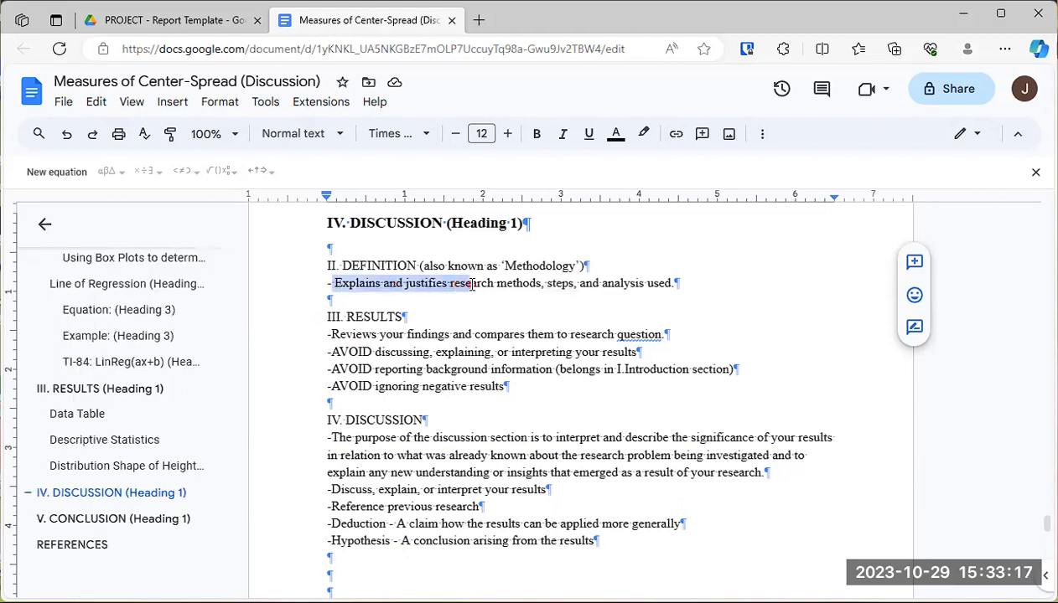
{"action": "double_click", "coordinate": [558, 284]}
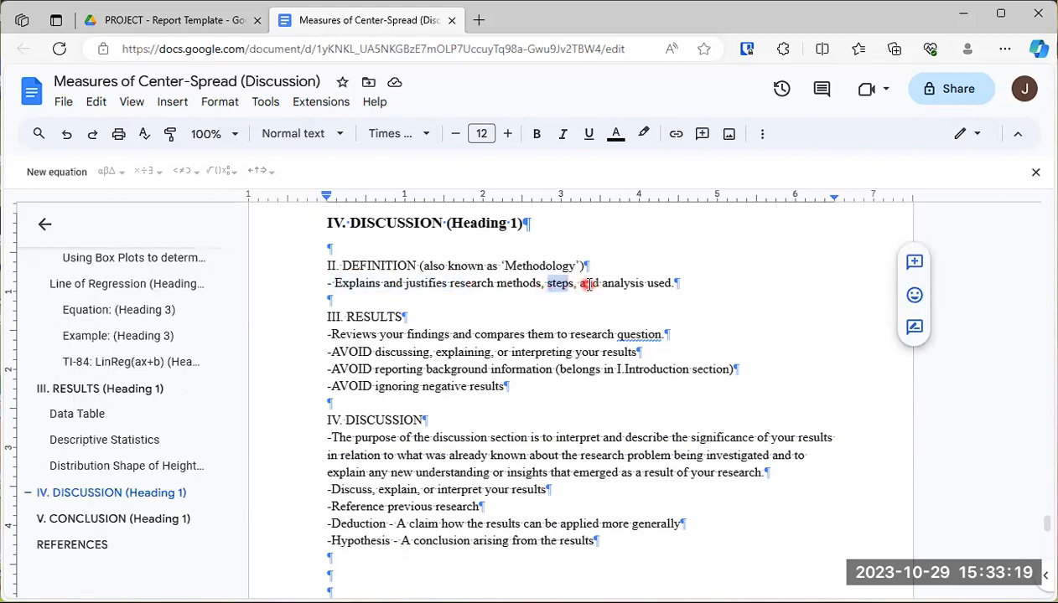
{"action": "left_click_drag", "start_coordinate": [582, 285], "coordinate": [656, 288]}
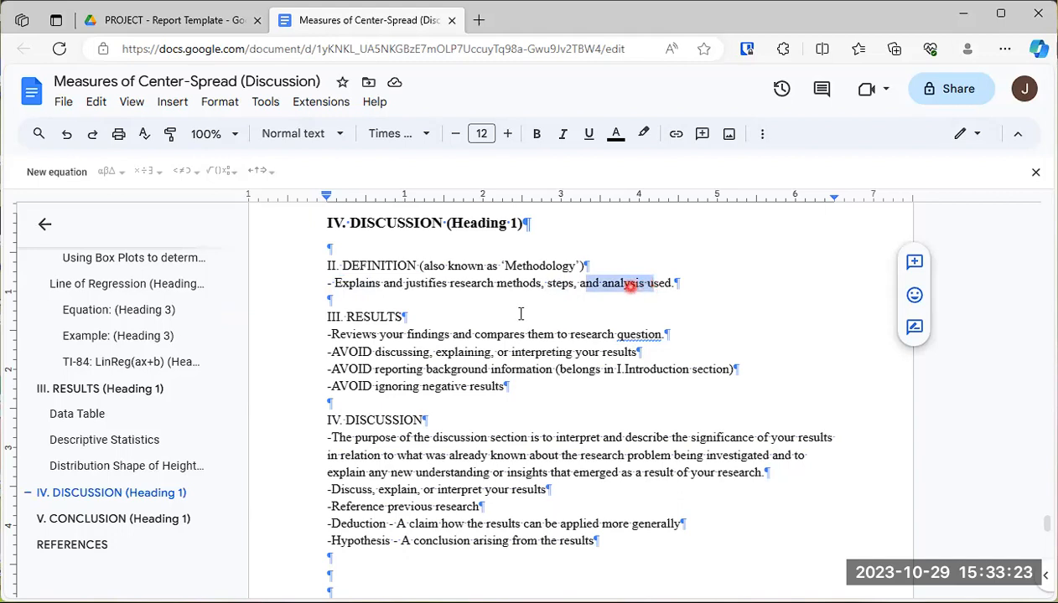
Examine the III. RESULTS guideline on reviewing findings and comparing them to the research question, alongside the Results subheadings in the outline.
{"action": "left_click_drag", "start_coordinate": [327, 317], "coordinate": [407, 318]}
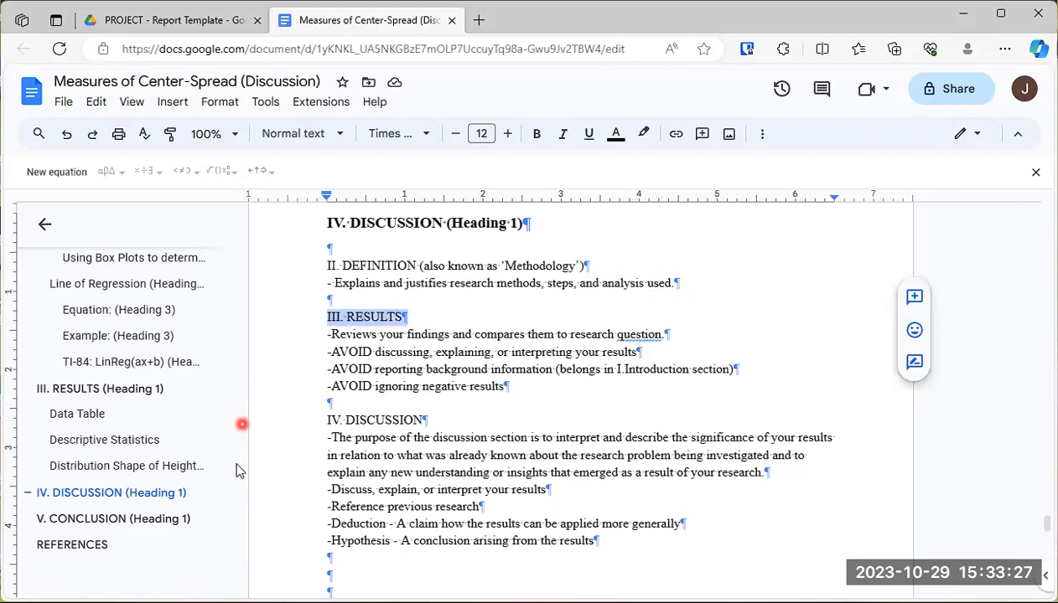
{"action": "mouse_move", "coordinate": [232, 486]}
{"action": "left_mouse_down"}
{"action": "mouse_move", "coordinate": [228, 440]}
{"action": "mouse_move", "coordinate": [225, 501]}
{"action": "left_mouse_up"}
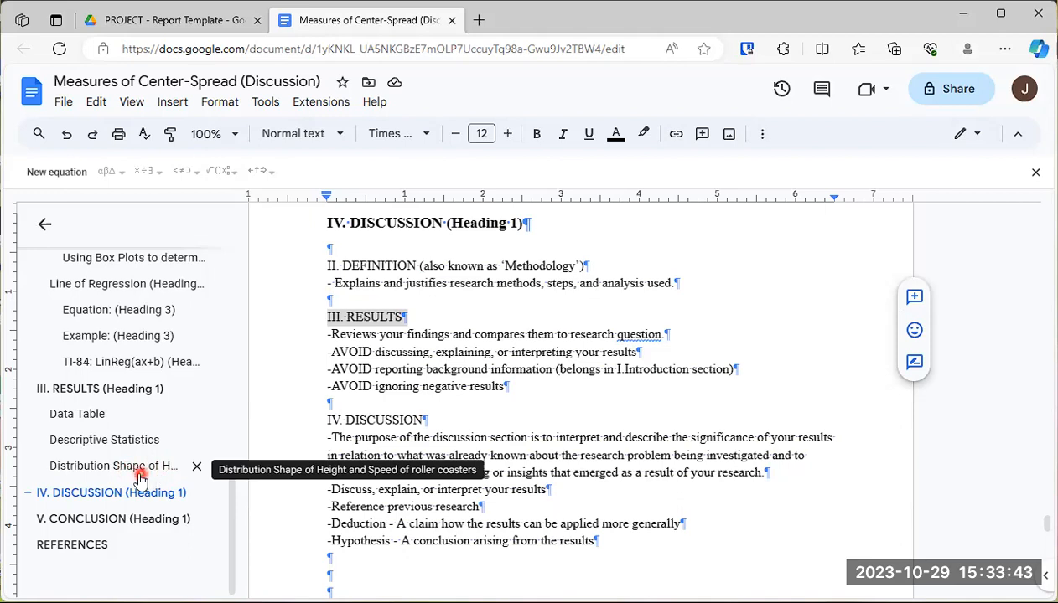
{"action": "triple_click", "coordinate": [356, 316]}
{"action": "left_click", "coordinate": [331, 335]}
{"action": "left_click_drag", "start_coordinate": [331, 334], "coordinate": [662, 334]}
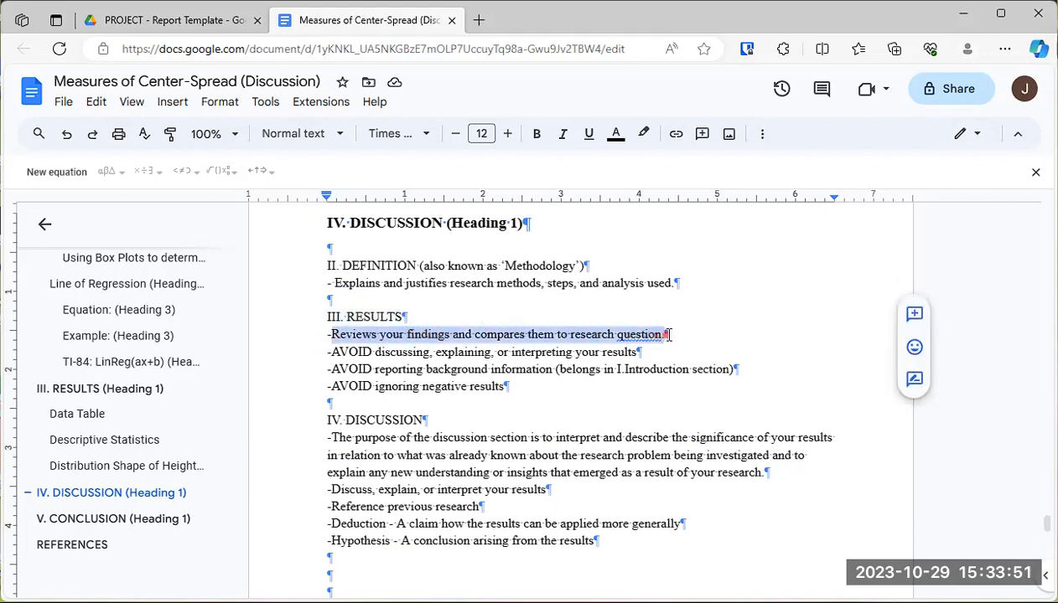
{"action": "left_click", "coordinate": [568, 337]}
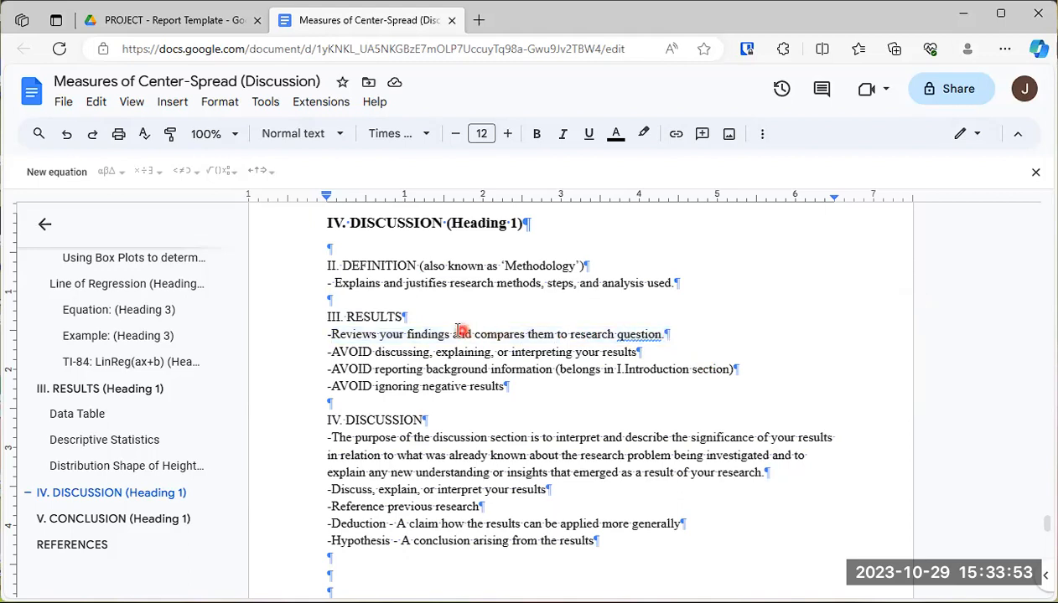
{"action": "left_click", "coordinate": [447, 334]}
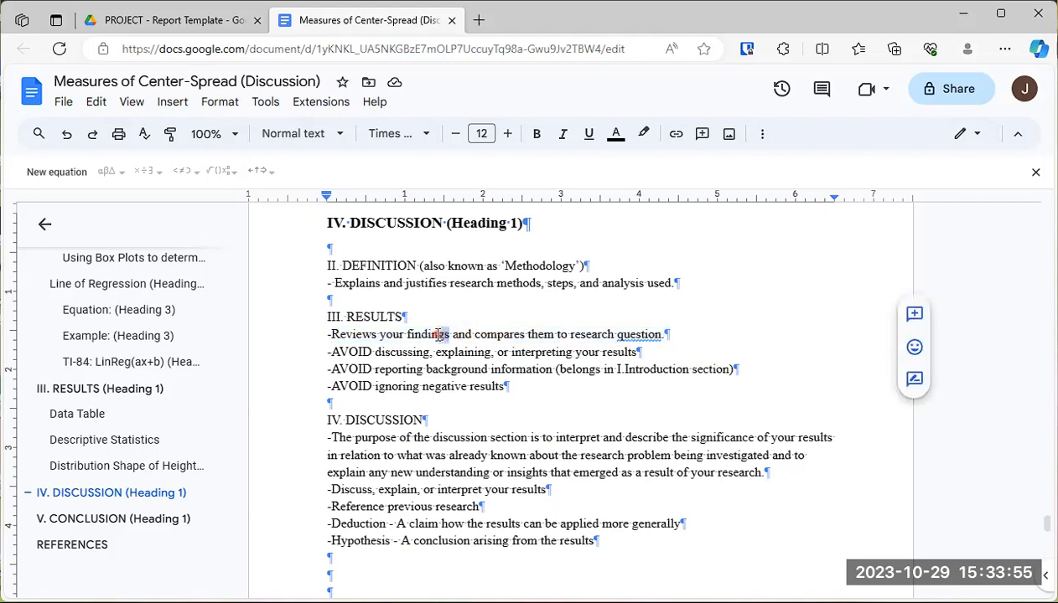
{"action": "left_click_drag", "start_coordinate": [352, 330], "coordinate": [449, 332]}
{"action": "key", "text": "ctrl+z"}
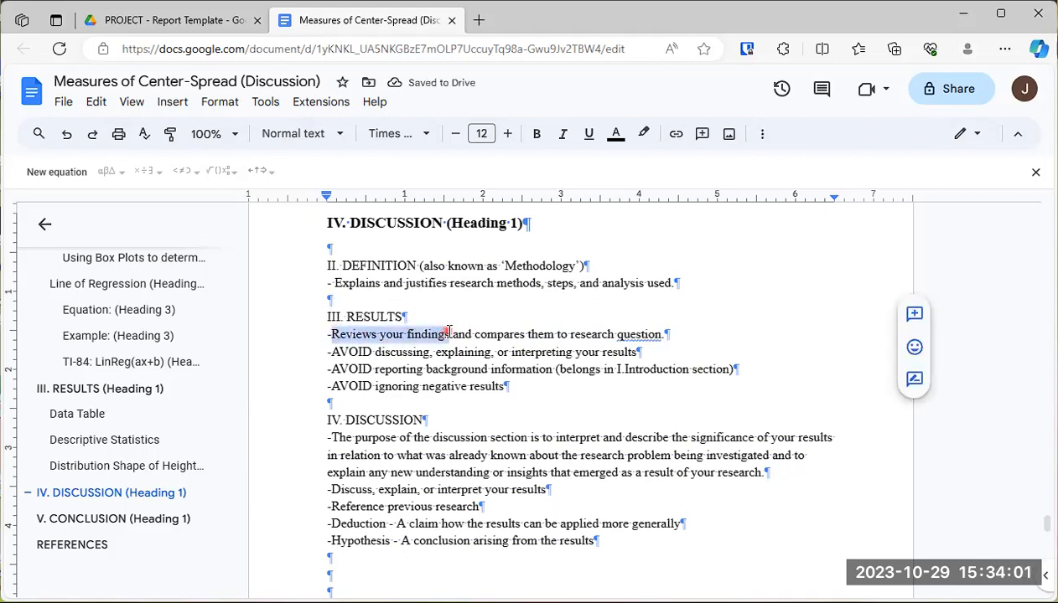
Go to the Data Table heading in Results and review the data table, descriptive statistics and height histograms.
{"action": "left_click", "coordinate": [80, 414]}
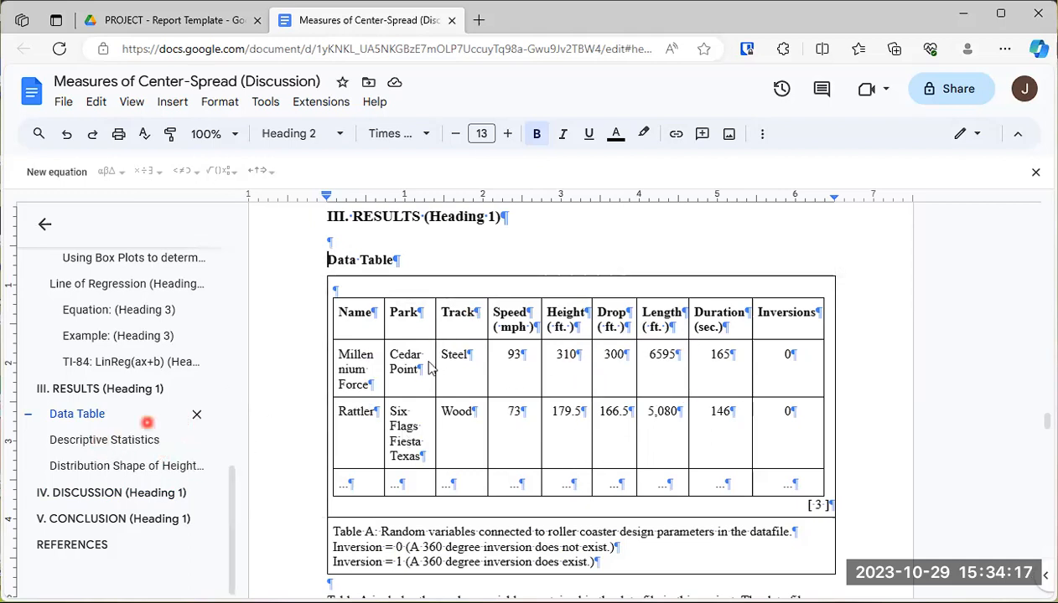
{"action": "scroll", "coordinate": [435, 360], "scroll_direction": "down", "scroll_amount": 7}
{"action": "scroll", "coordinate": [435, 360], "scroll_direction": "down", "scroll_amount": 3}
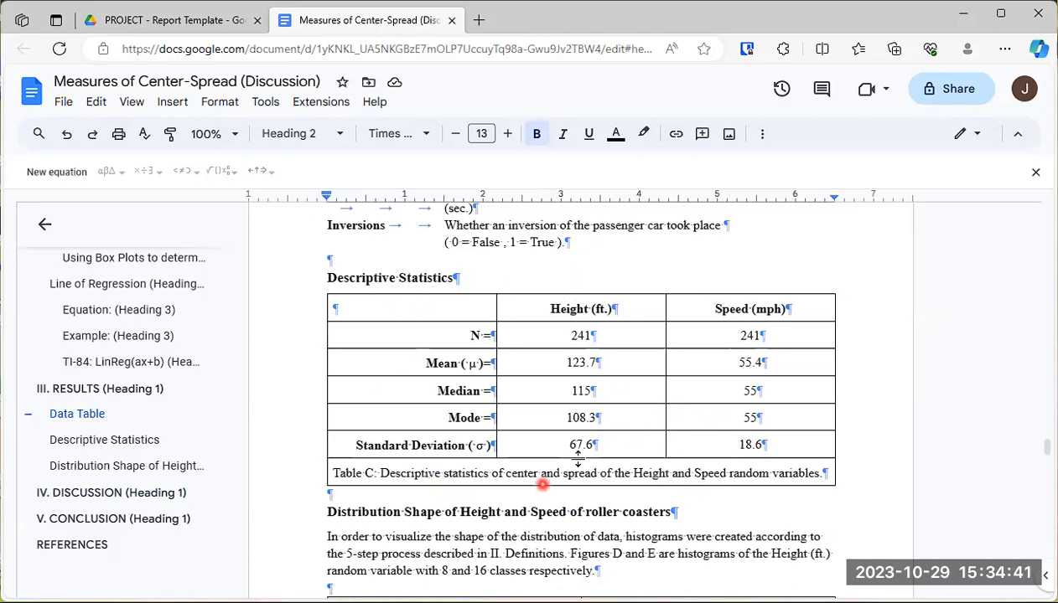
{"action": "scroll", "coordinate": [607, 417], "scroll_direction": "down", "scroll_amount": 2}
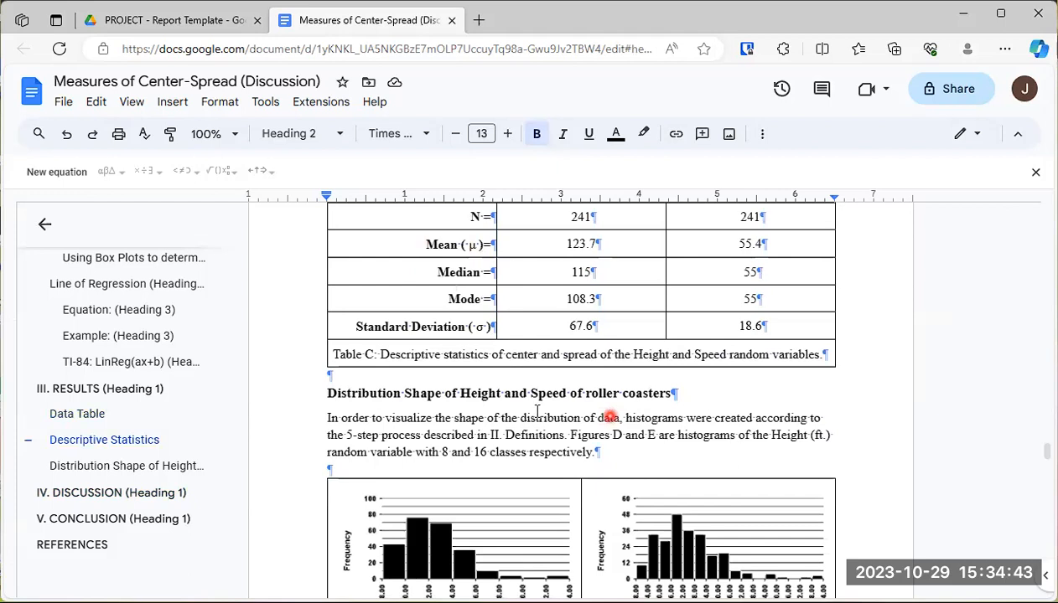
{"action": "scroll", "coordinate": [461, 407], "scroll_direction": "down", "scroll_amount": 2}
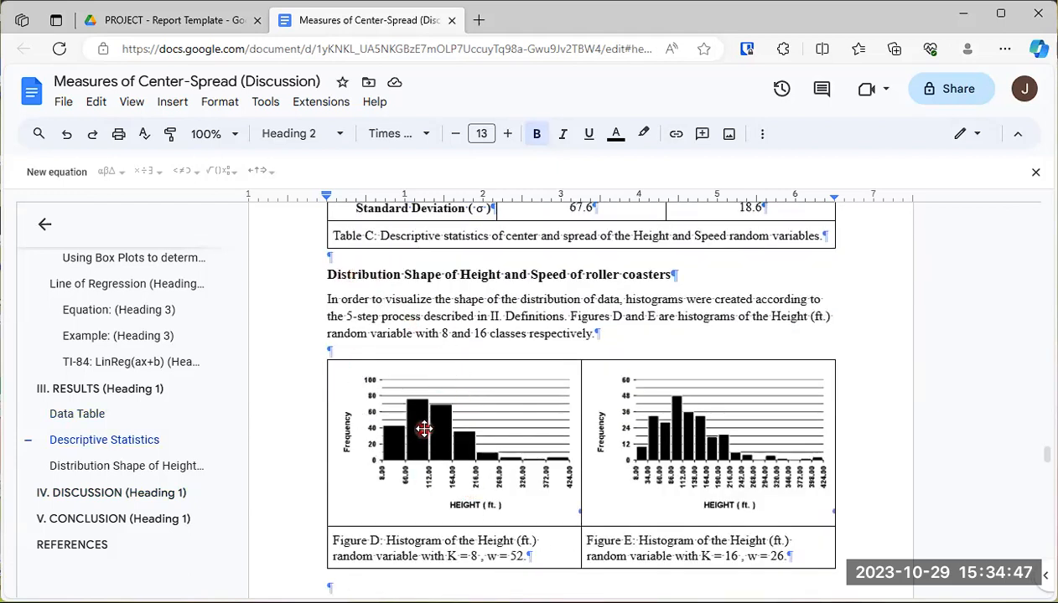
{"action": "scroll", "coordinate": [675, 419], "scroll_direction": "down", "scroll_amount": 1}
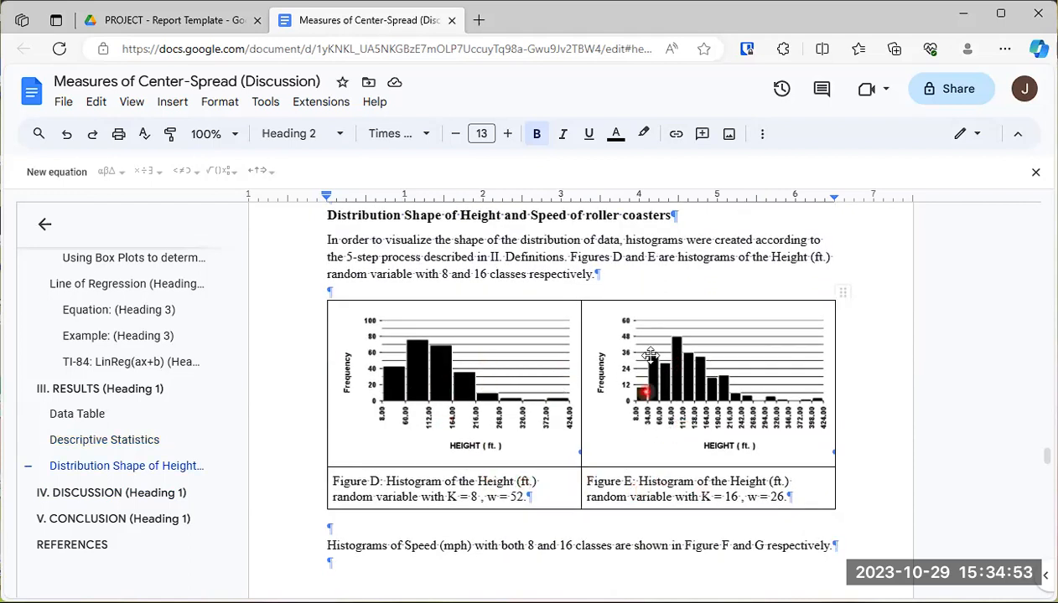
Review the speed histograms, the Speed and Height box plots and their written description through the end of Results.
{"action": "scroll", "coordinate": [642, 361], "scroll_direction": "down", "scroll_amount": 4}
{"action": "scroll", "coordinate": [642, 360], "scroll_direction": "down", "scroll_amount": 4}
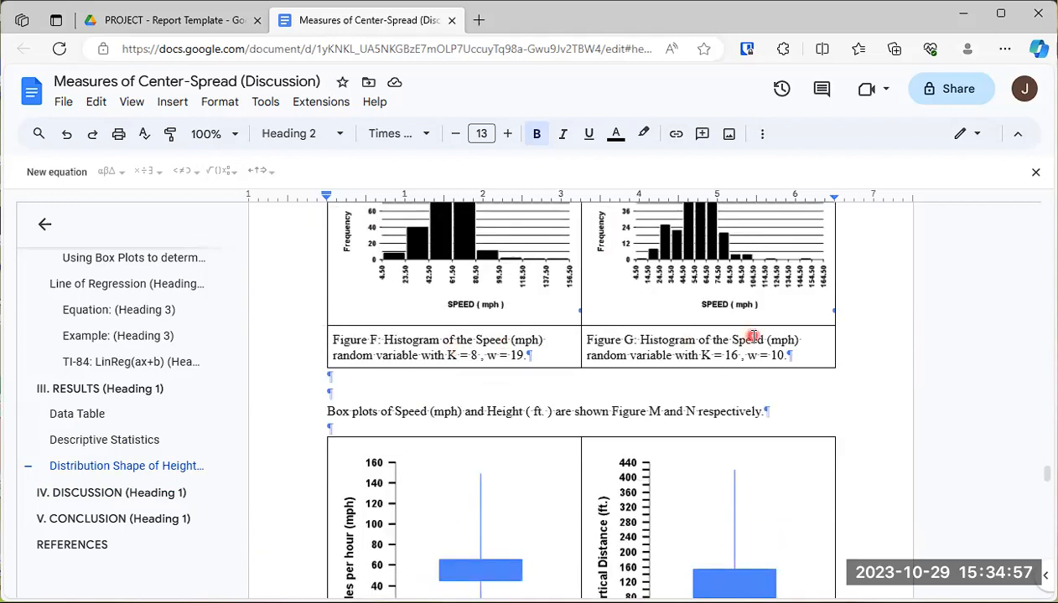
{"action": "scroll", "coordinate": [546, 332], "scroll_direction": "down", "scroll_amount": 1}
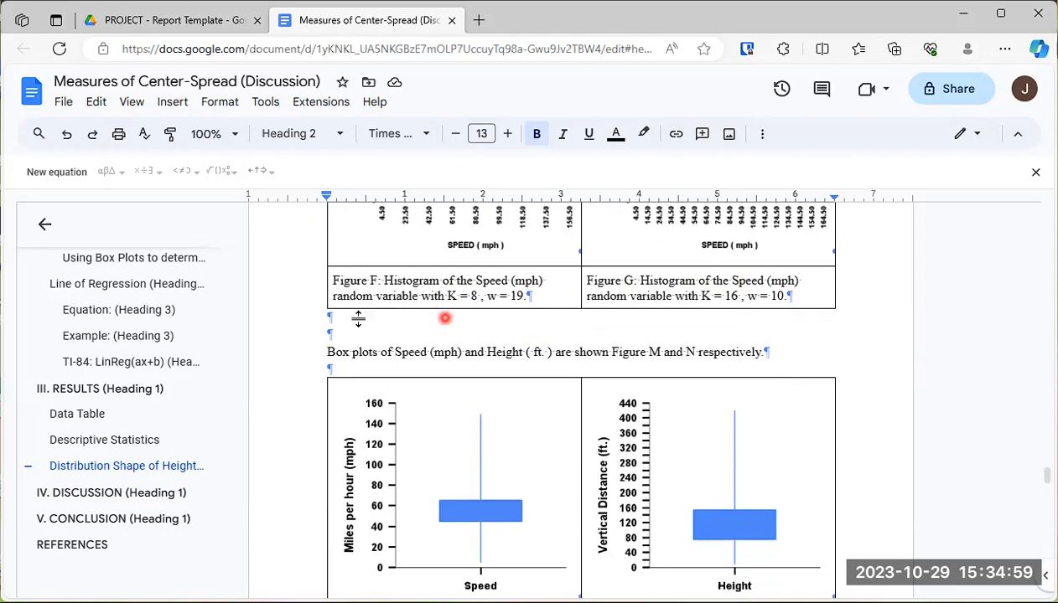
{"action": "scroll", "coordinate": [456, 344], "scroll_direction": "down", "scroll_amount": 2}
{"action": "scroll", "coordinate": [457, 344], "scroll_direction": "down", "scroll_amount": 1}
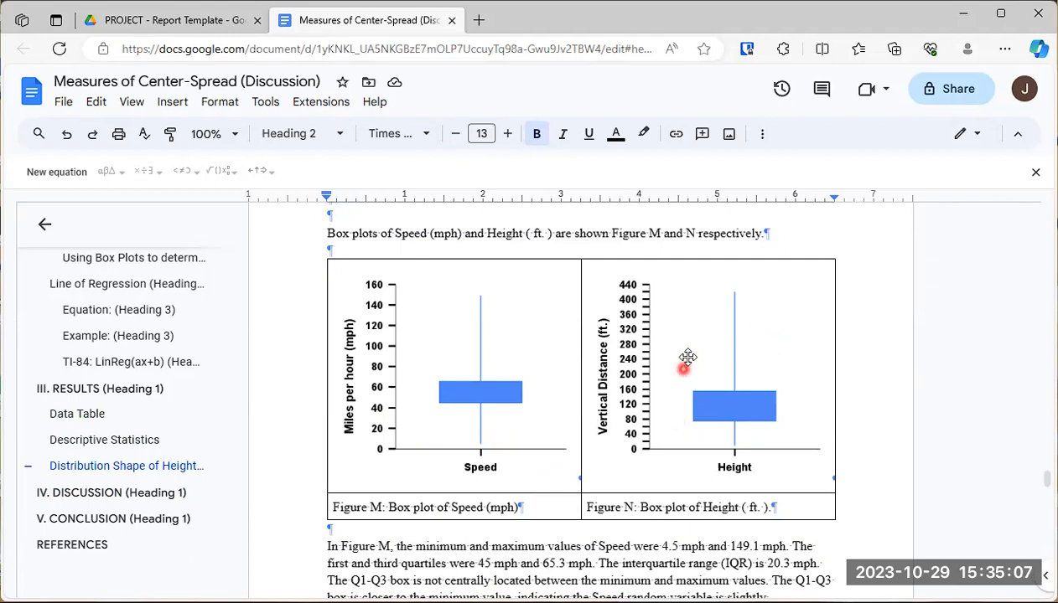
{"action": "scroll", "coordinate": [687, 358], "scroll_direction": "down", "scroll_amount": 2}
{"action": "scroll", "coordinate": [685, 358], "scroll_direction": "down", "scroll_amount": 5}
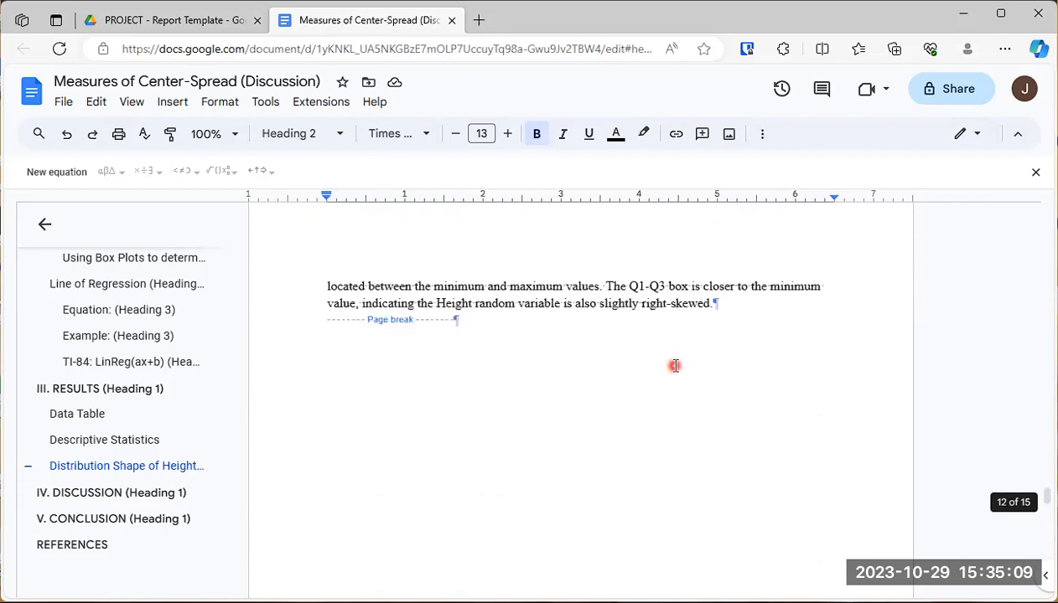
Return to the IV. DISCUSSION notes and examine the Results guidelines on reviewing findings and avoiding discussion, explanation or interpretation.
{"action": "scroll", "coordinate": [676, 367], "scroll_direction": "down", "scroll_amount": 5}
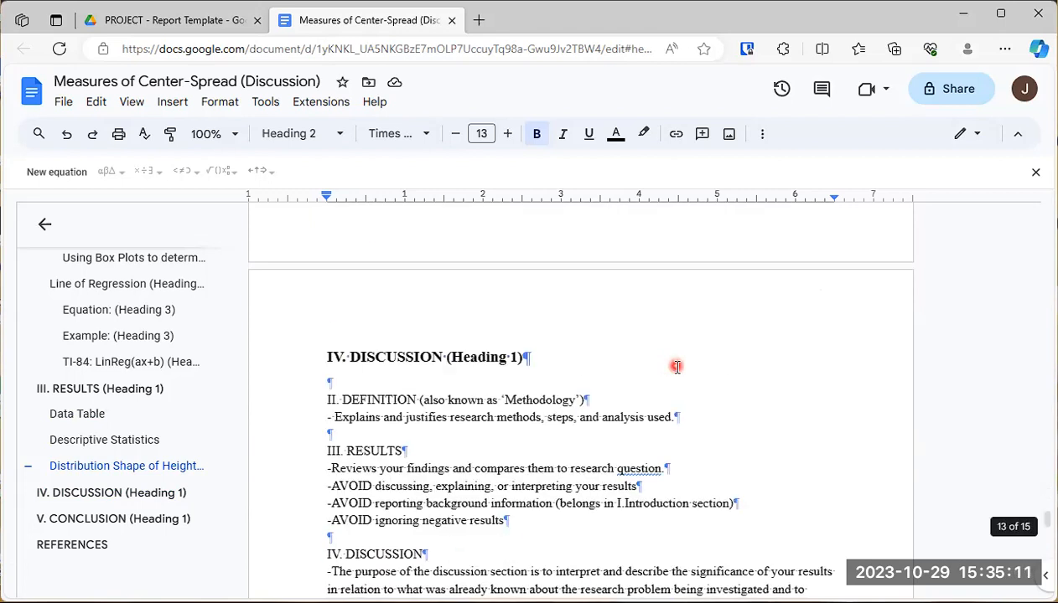
{"action": "scroll", "coordinate": [677, 369], "scroll_direction": "down", "scroll_amount": 5}
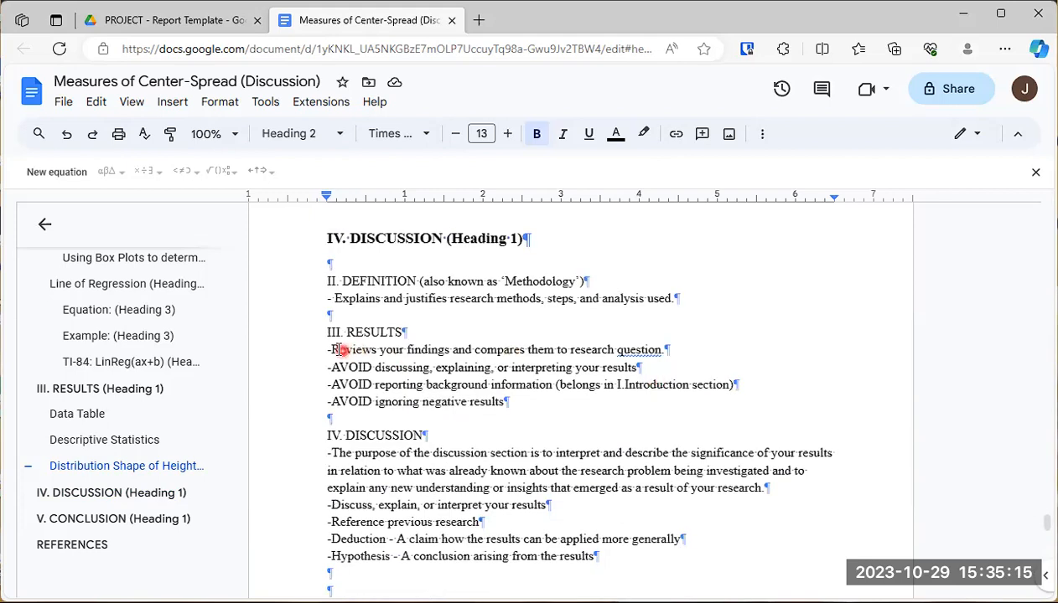
{"action": "left_click", "coordinate": [334, 350]}
{"action": "left_click_drag", "start_coordinate": [404, 349], "coordinate": [457, 349]}
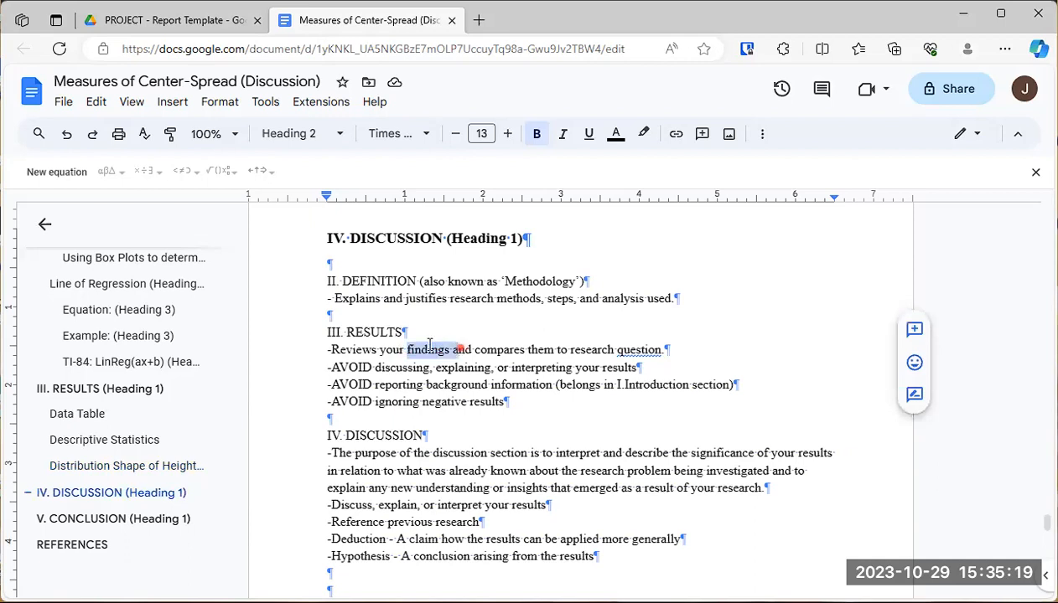
{"action": "left_click_drag", "start_coordinate": [323, 330], "coordinate": [405, 331]}
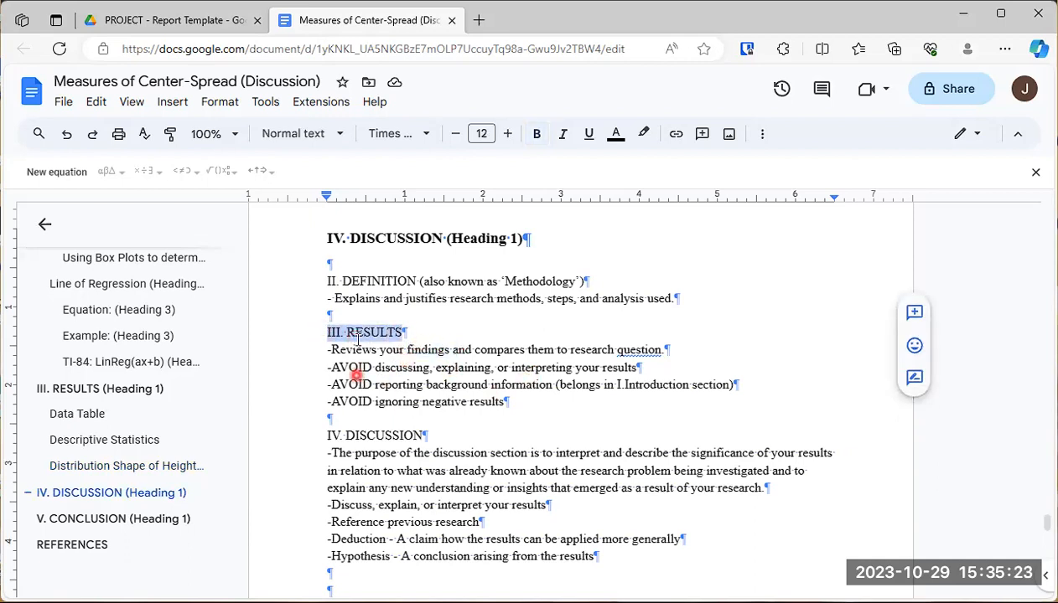
{"action": "left_click_drag", "start_coordinate": [331, 366], "coordinate": [598, 373]}
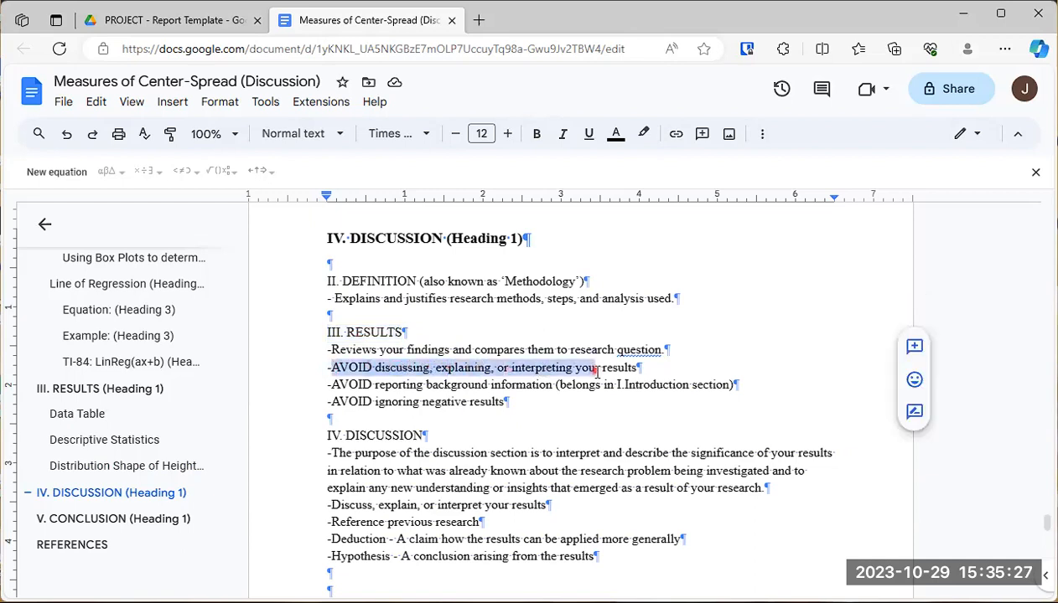
Go to the III. RESULTS section and check its statistics table, histograms and box plots against the avoid-interpretation guideline.
{"action": "left_click", "coordinate": [130, 389]}
{"action": "scroll", "coordinate": [525, 370], "scroll_direction": "down", "scroll_amount": 15}
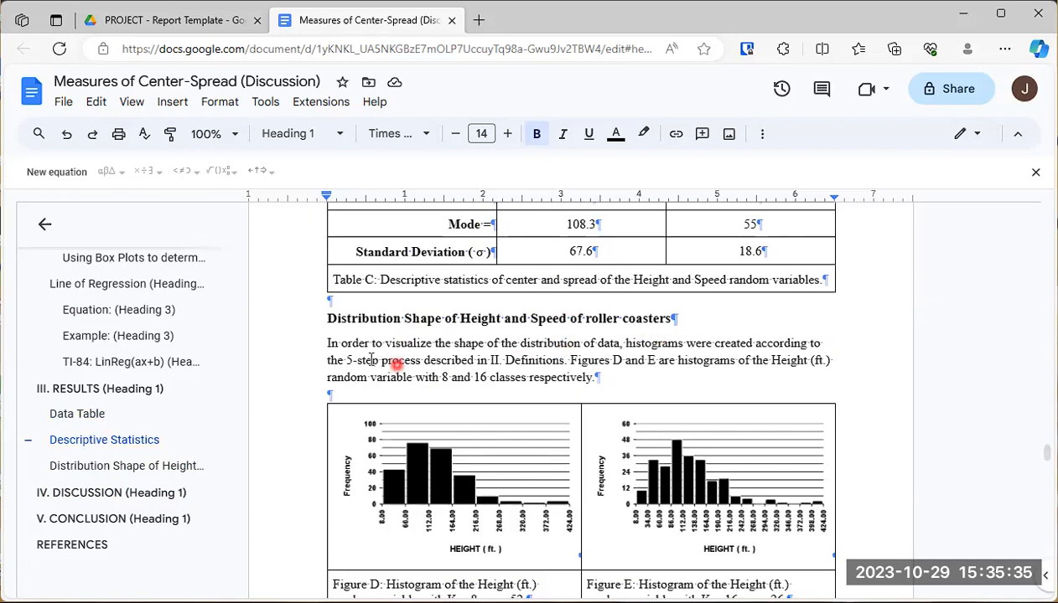
{"action": "scroll", "coordinate": [465, 325], "scroll_direction": "down", "scroll_amount": 1}
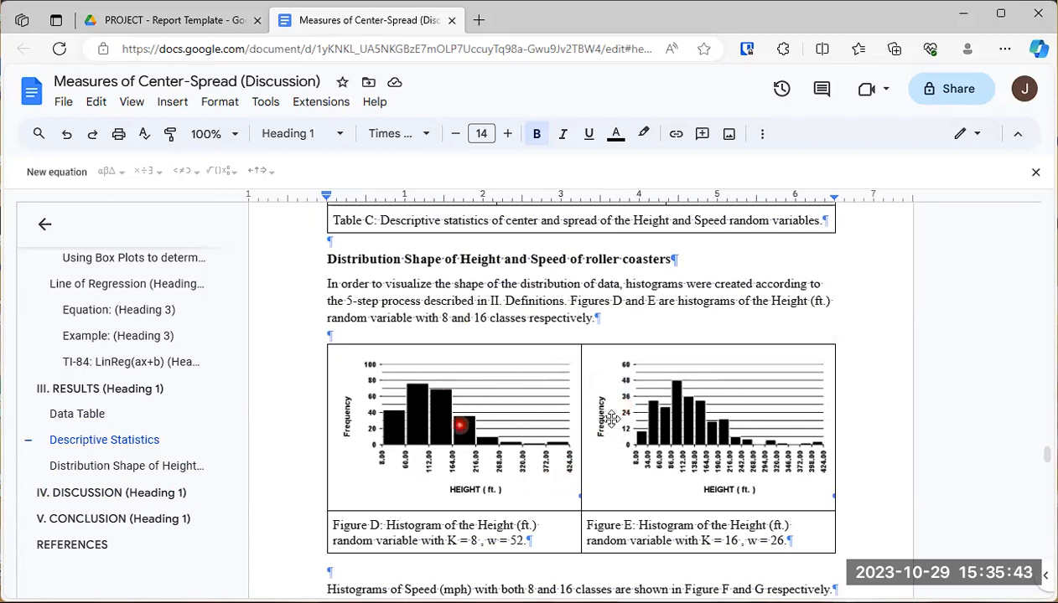
{"action": "scroll", "coordinate": [522, 384], "scroll_direction": "down", "scroll_amount": 5}
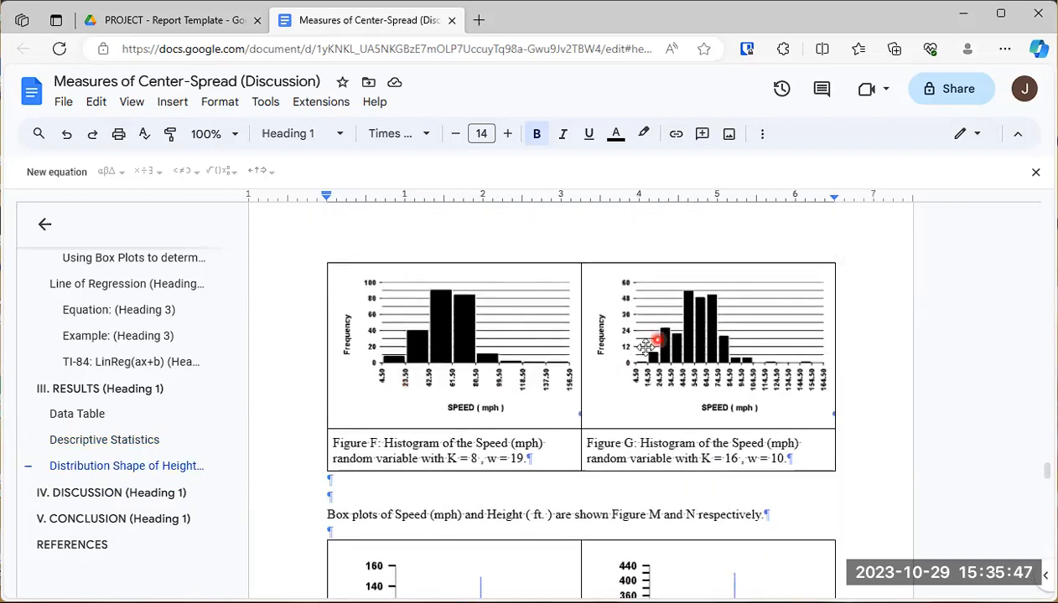
{"action": "scroll", "coordinate": [644, 344], "scroll_direction": "down", "scroll_amount": 3}
{"action": "scroll", "coordinate": [620, 352], "scroll_direction": "down", "scroll_amount": 3}
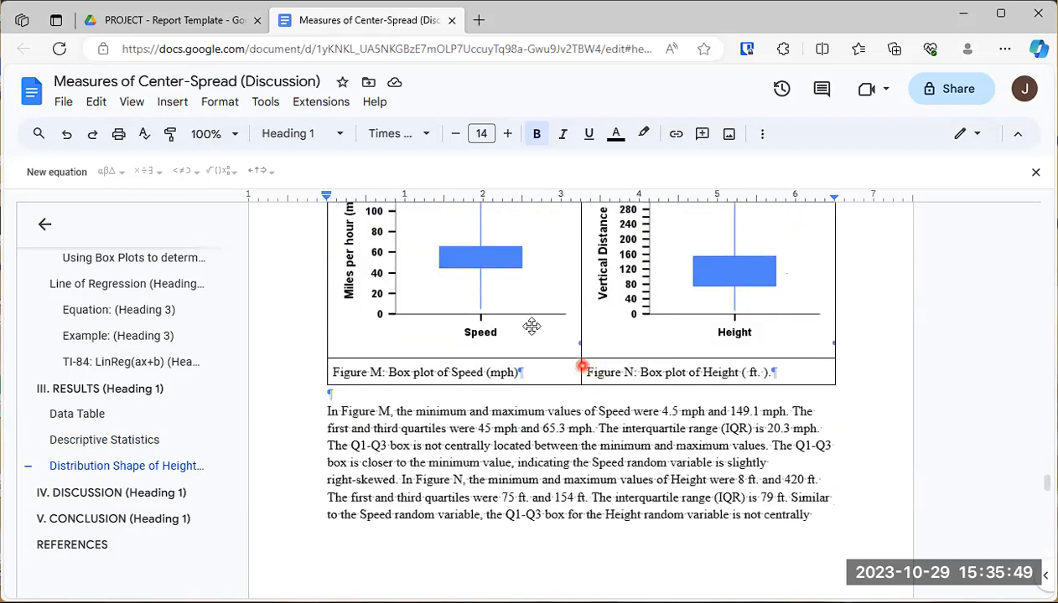
Review the Speed and Height box plots and their written description through the last lines of Results.
{"action": "scroll", "coordinate": [500, 315], "scroll_direction": "up", "scroll_amount": 1}
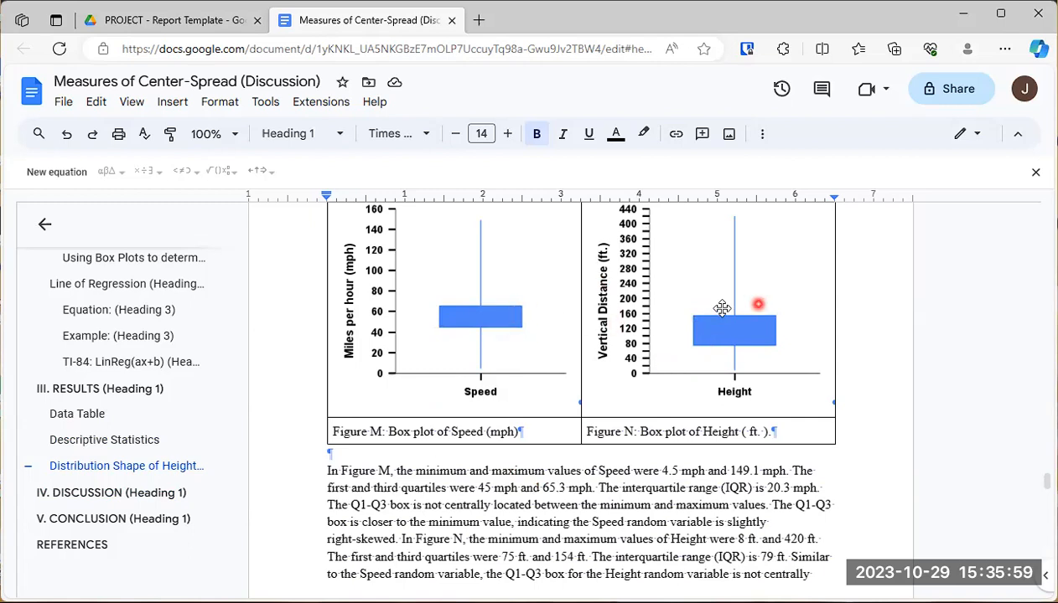
{"action": "scroll", "coordinate": [566, 463], "scroll_direction": "down", "scroll_amount": 3}
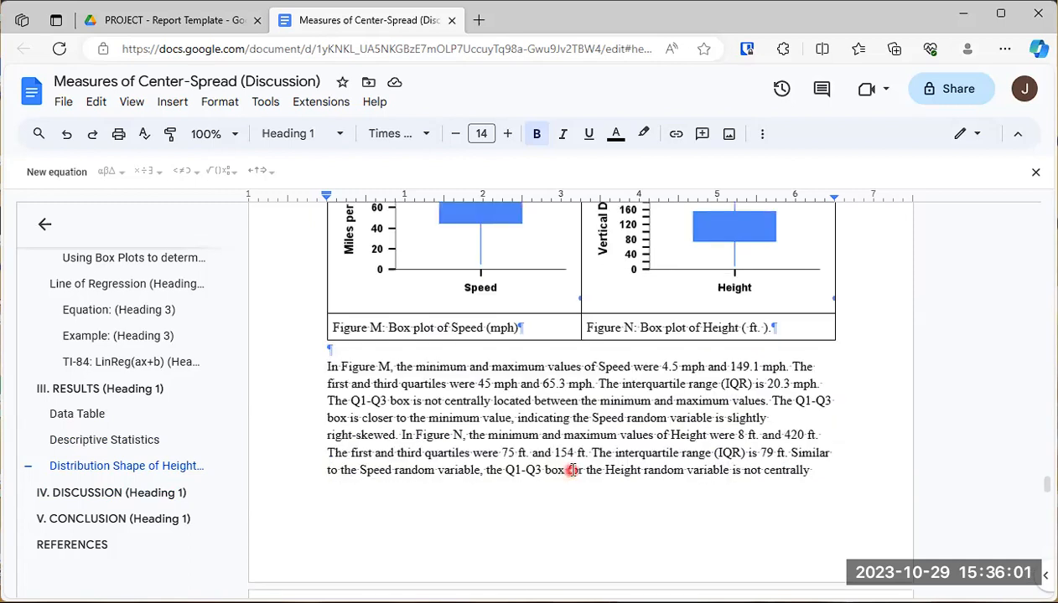
{"action": "scroll", "coordinate": [569, 464], "scroll_direction": "down", "scroll_amount": 5}
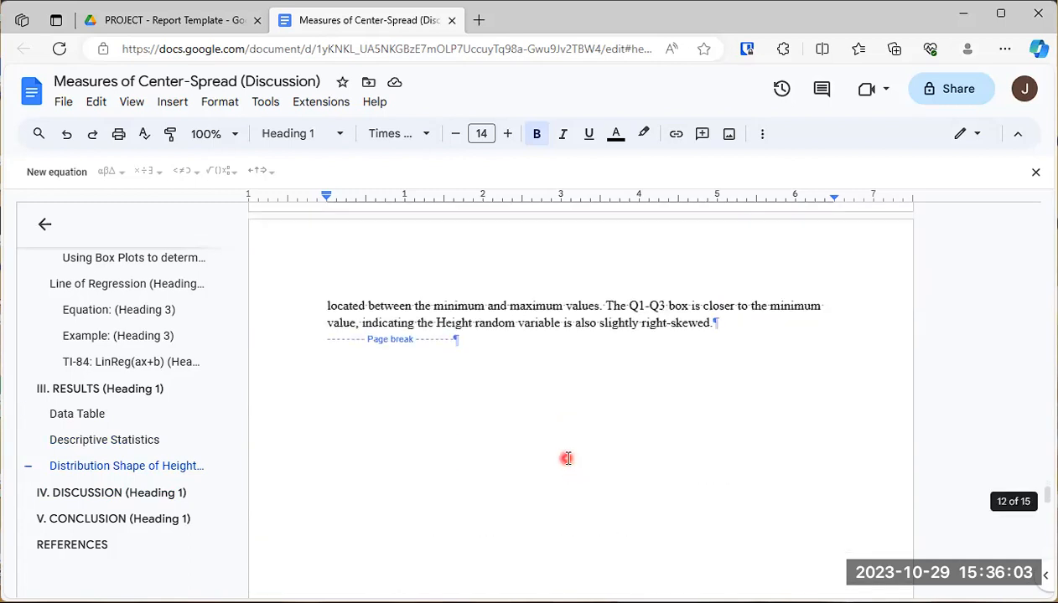
Return to the IV. DISCUSSION notes and examine the guideline stating the purpose of the discussion section.
{"action": "left_click", "coordinate": [138, 496]}
{"action": "scroll", "coordinate": [579, 369], "scroll_direction": "down", "scroll_amount": 2}
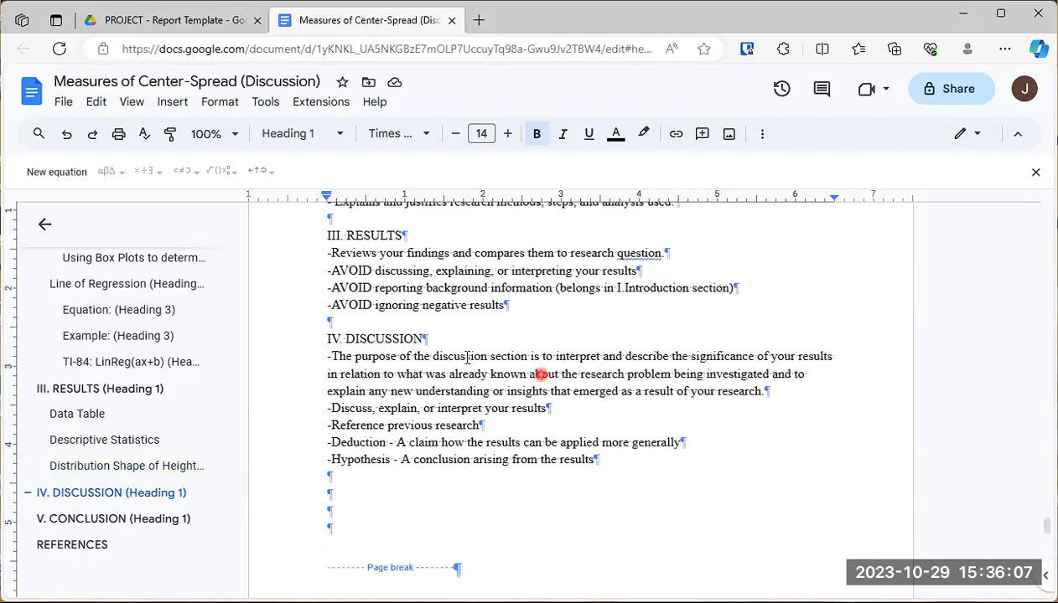
{"action": "left_click", "coordinate": [345, 338]}
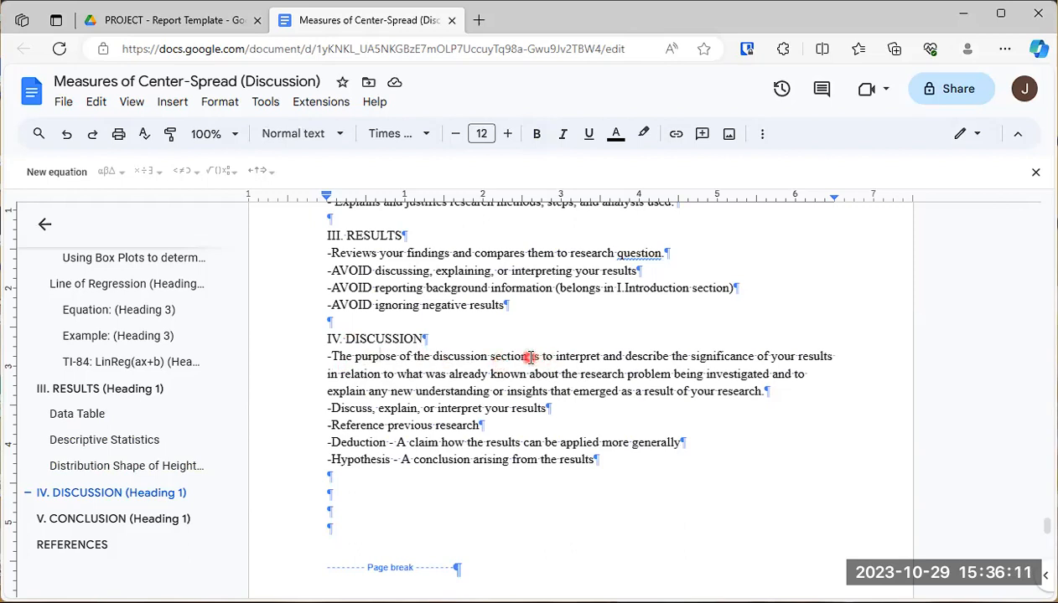
{"action": "left_click_drag", "start_coordinate": [543, 356], "coordinate": [818, 355]}
{"action": "left_click_drag", "start_coordinate": [327, 374], "coordinate": [767, 400]}
{"action": "left_click", "coordinate": [661, 374]}
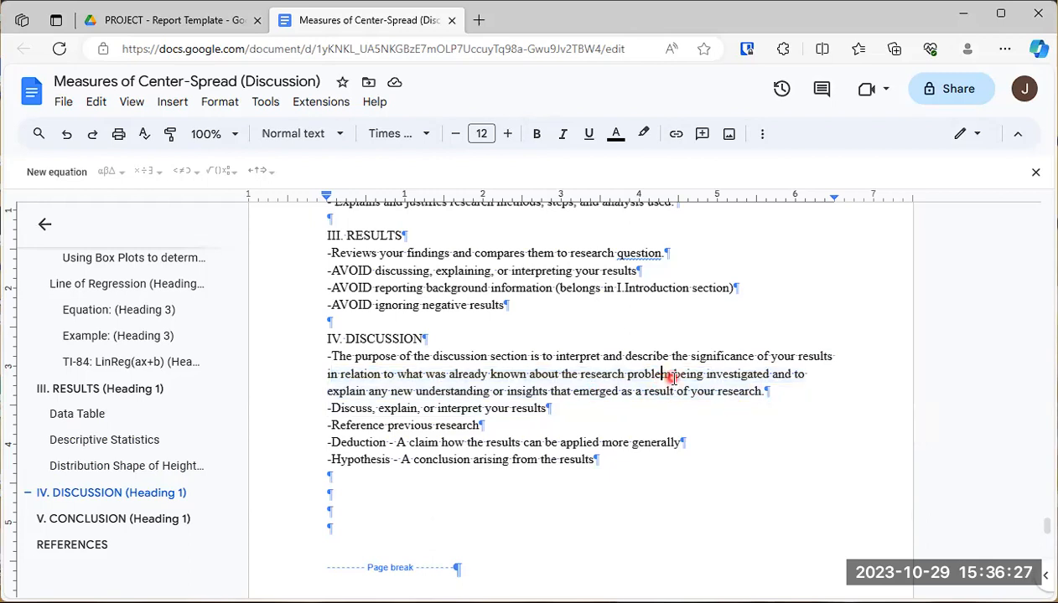
Compare the Discussion guideline on discussing, explaining or interpreting results with the corresponding AVOID guideline under III. RESULTS.
{"action": "left_click", "coordinate": [333, 408]}
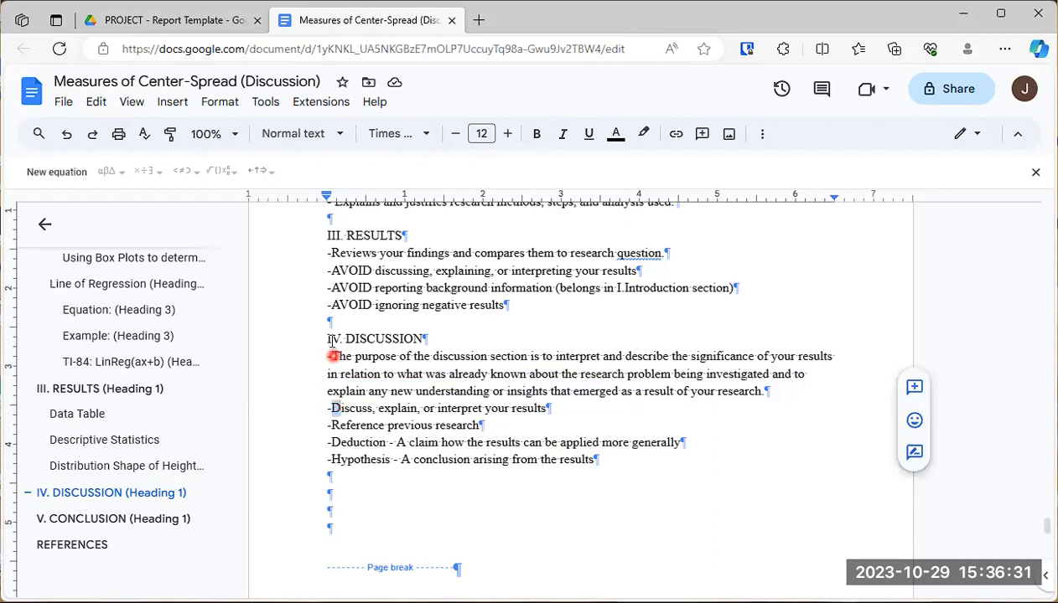
{"action": "left_click", "coordinate": [333, 407]}
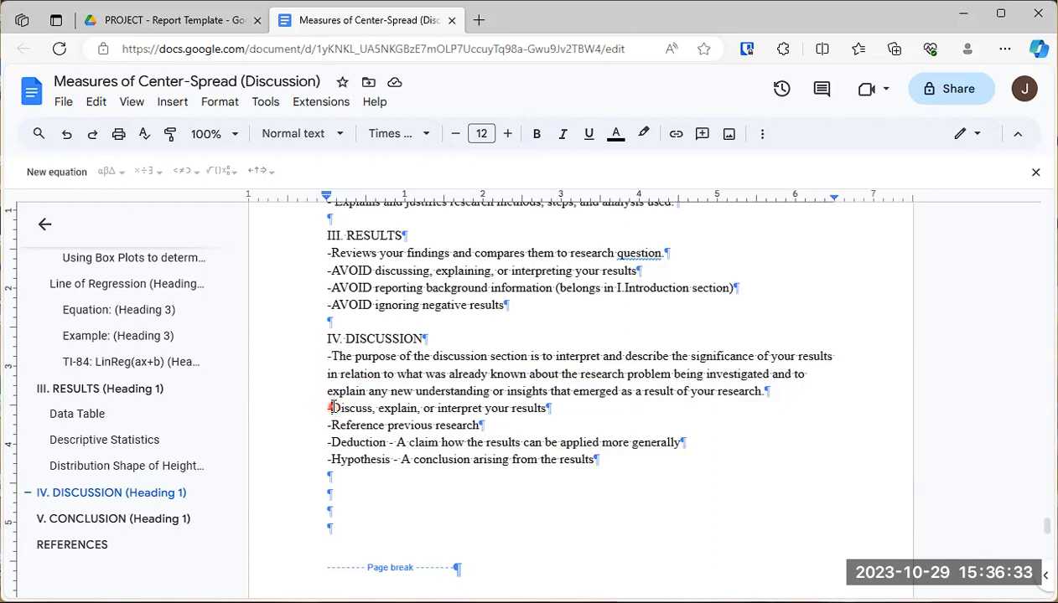
{"action": "left_click_drag", "start_coordinate": [334, 408], "coordinate": [554, 412]}
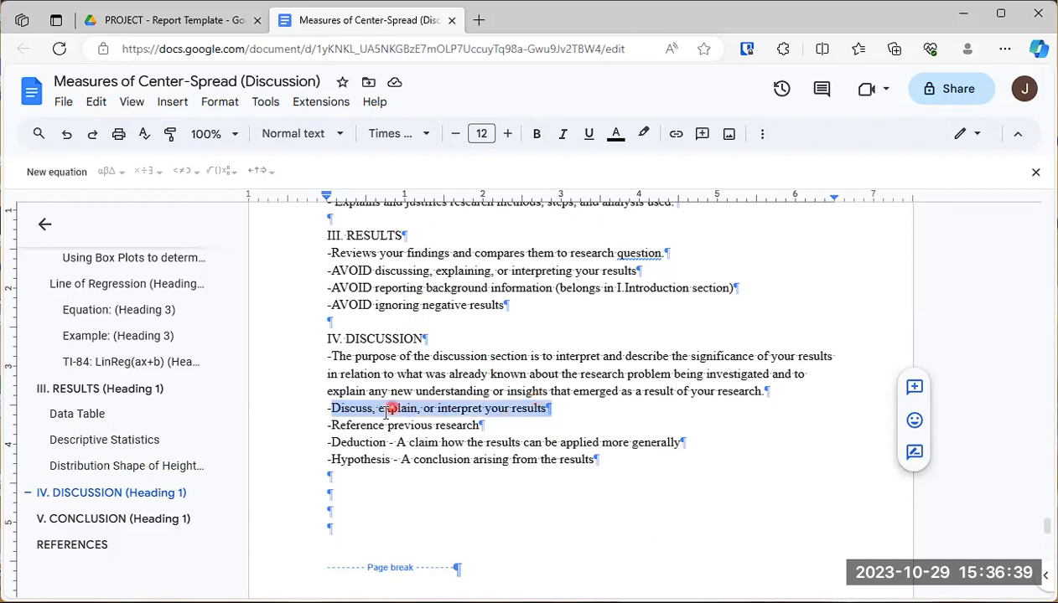
{"action": "left_click_drag", "start_coordinate": [331, 270], "coordinate": [637, 272]}
{"action": "left_click_drag", "start_coordinate": [332, 408], "coordinate": [553, 447]}
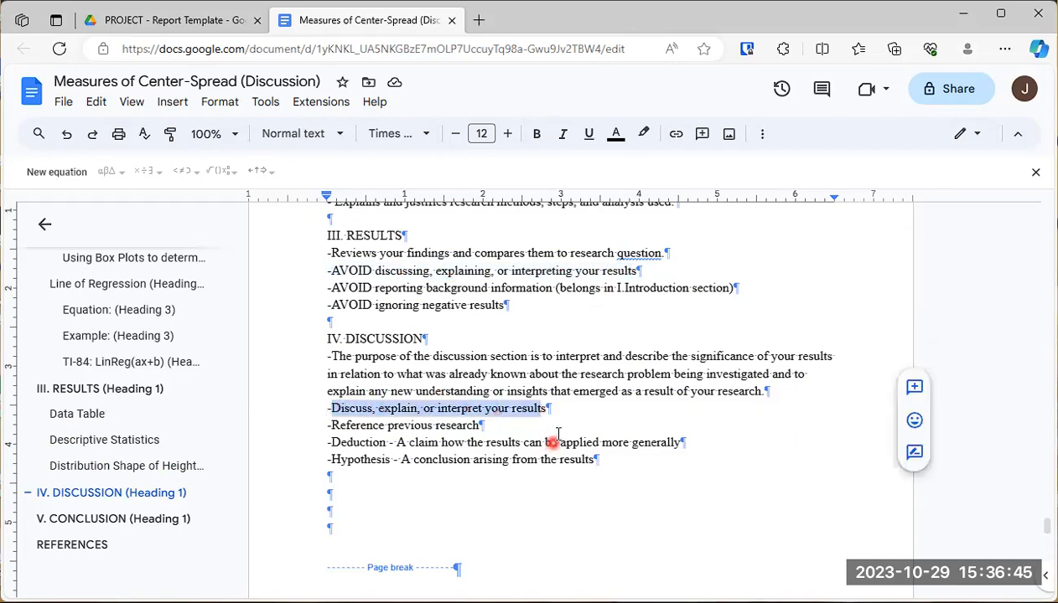
Delete all the Definition, Results and Discussion guideline notes beneath the IV. DISCUSSION heading.
{"action": "scroll", "coordinate": [591, 458], "scroll_direction": "up", "scroll_amount": 3}
{"action": "scroll", "coordinate": [536, 377], "scroll_direction": "down", "scroll_amount": 2}
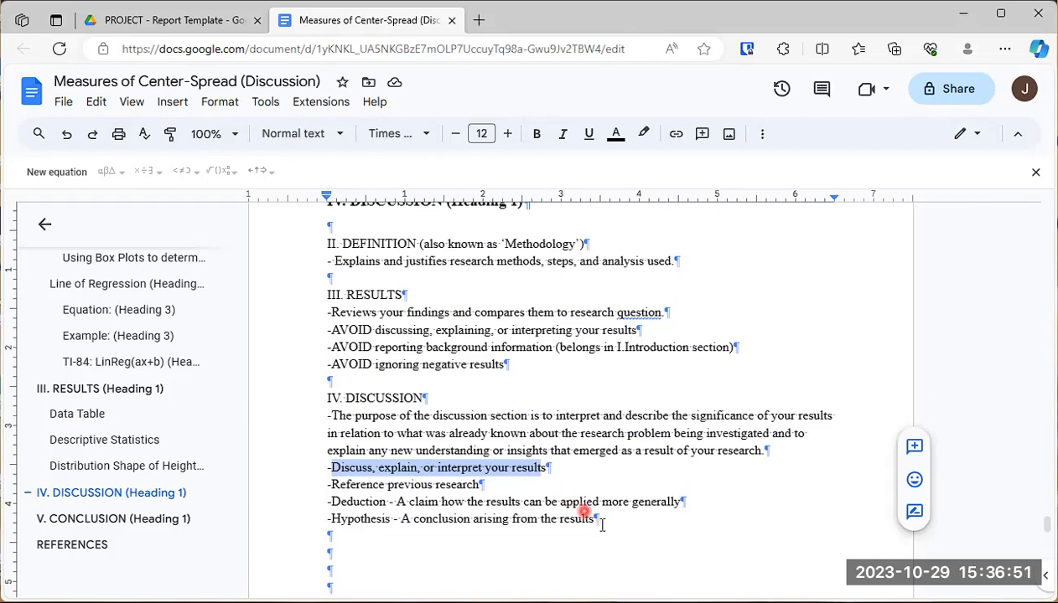
{"action": "left_click_drag", "start_coordinate": [613, 519], "coordinate": [329, 234]}
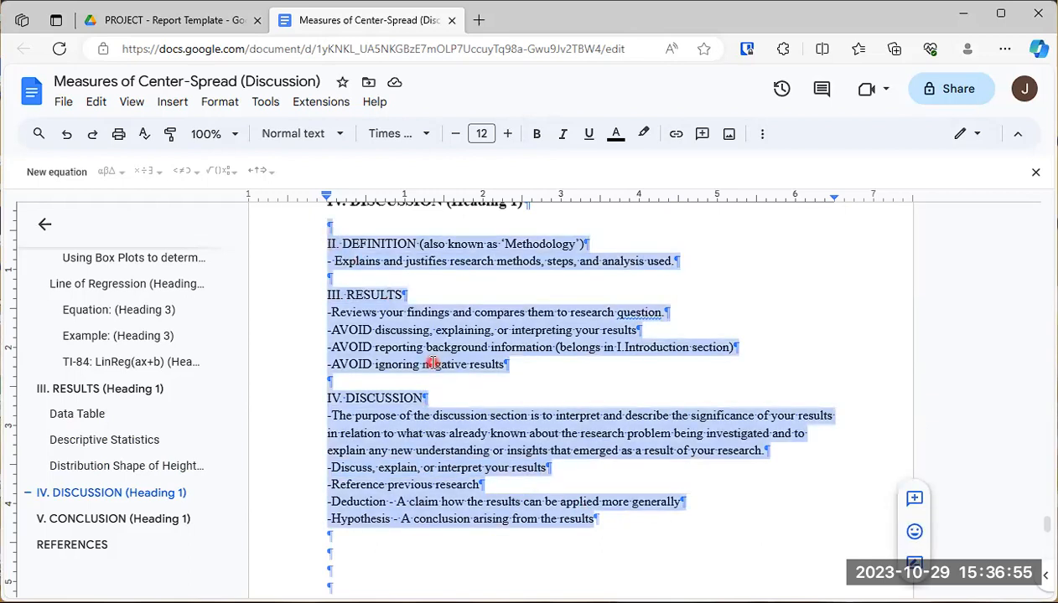
{"action": "key", "text": "BackSpace"}
{"action": "scroll", "coordinate": [435, 406], "scroll_direction": "up", "scroll_amount": 4}
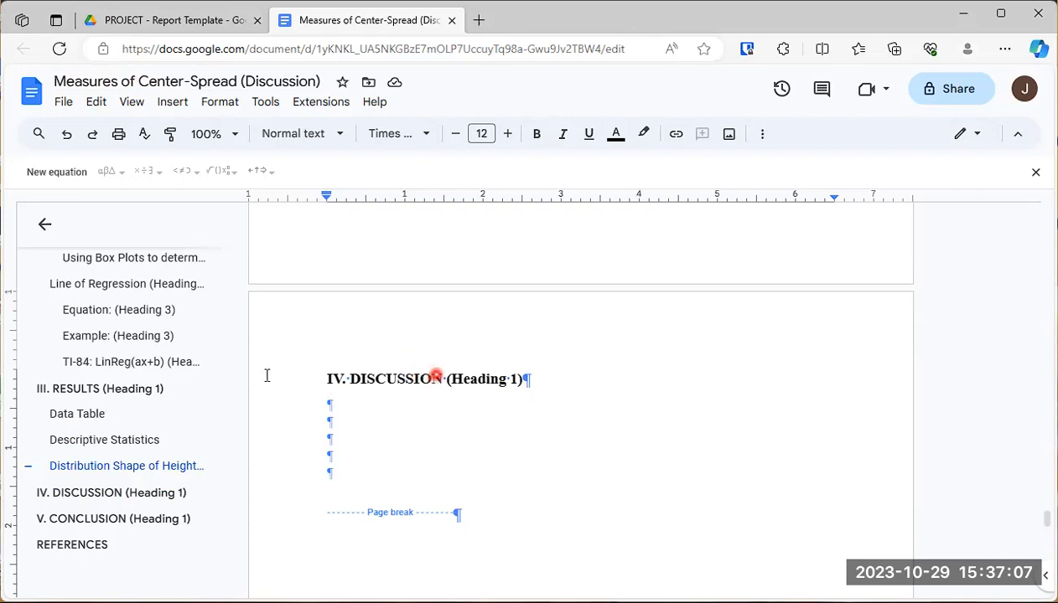
Consult the Descriptive Statistics table, and add the line "Measures of Center - Roller Coaster Height and Speed" under the IV. DISCUSSION heading.
{"action": "left_click", "coordinate": [91, 440]}
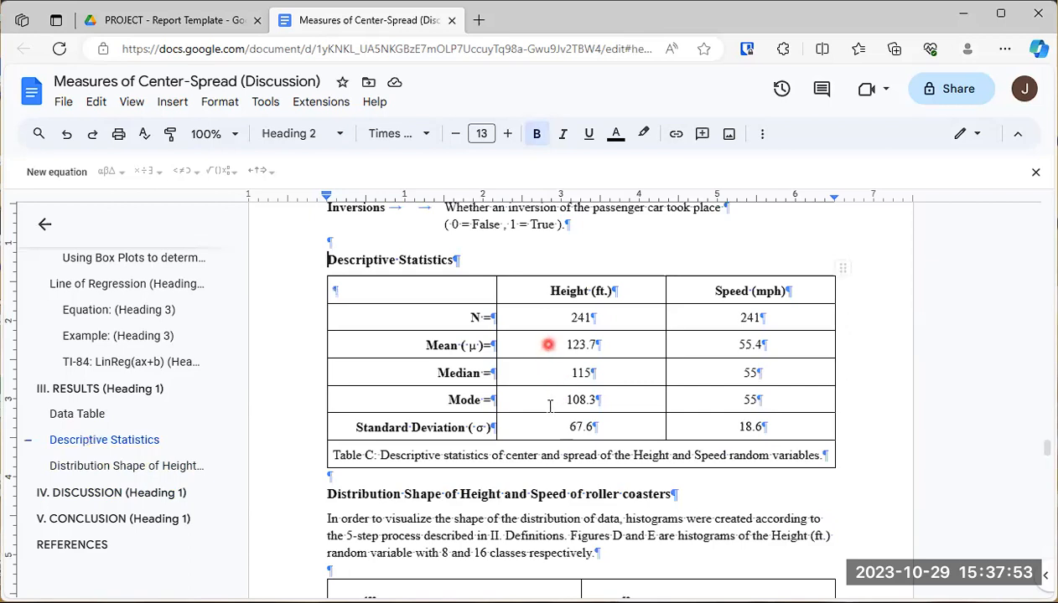
{"action": "left_click", "coordinate": [99, 495]}
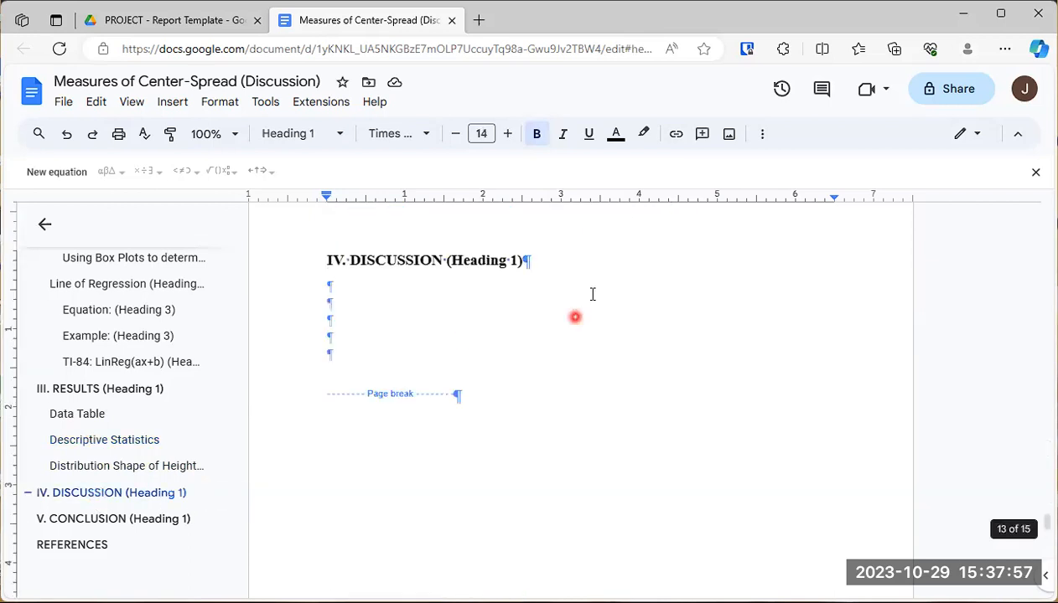
{"action": "left_click", "coordinate": [344, 287]}
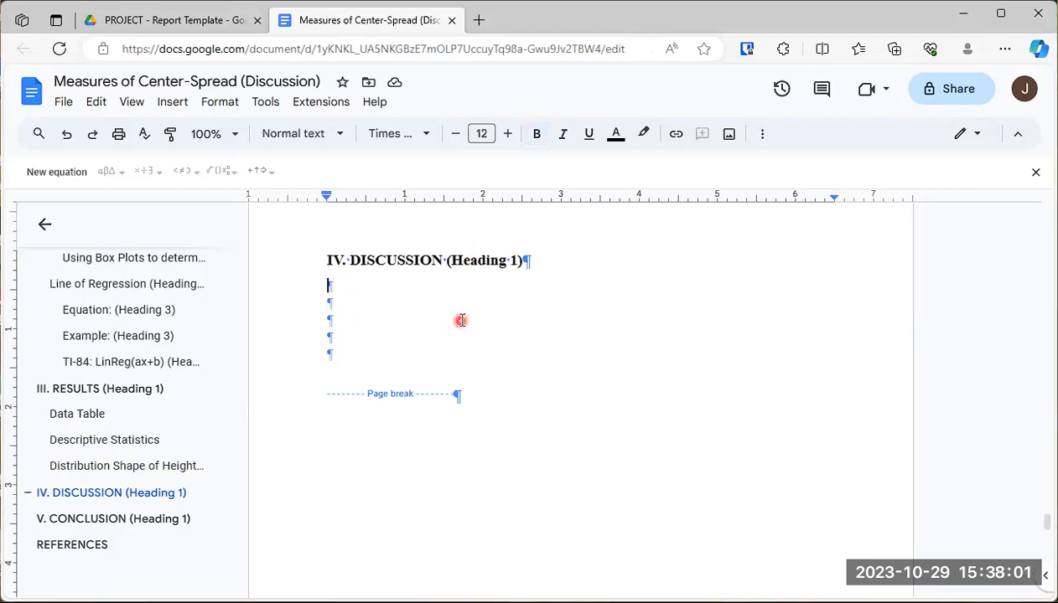
{"action": "type", "text": "Me"}
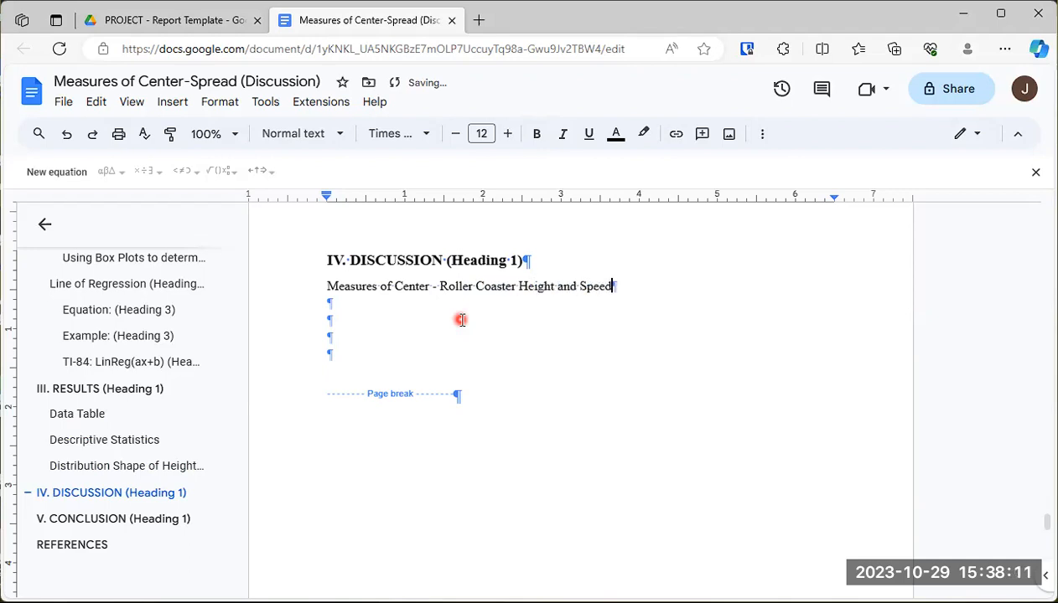
{"action": "key", "text": "Return"}
Format the "Measures of Center - Roller Coaster Height and Speed" line as Heading 2.
{"action": "left_click", "coordinate": [284, 288]}
{"action": "left_click_drag", "start_coordinate": [404, 280], "coordinate": [607, 285]}
{"action": "triple_click", "coordinate": [622, 288]}
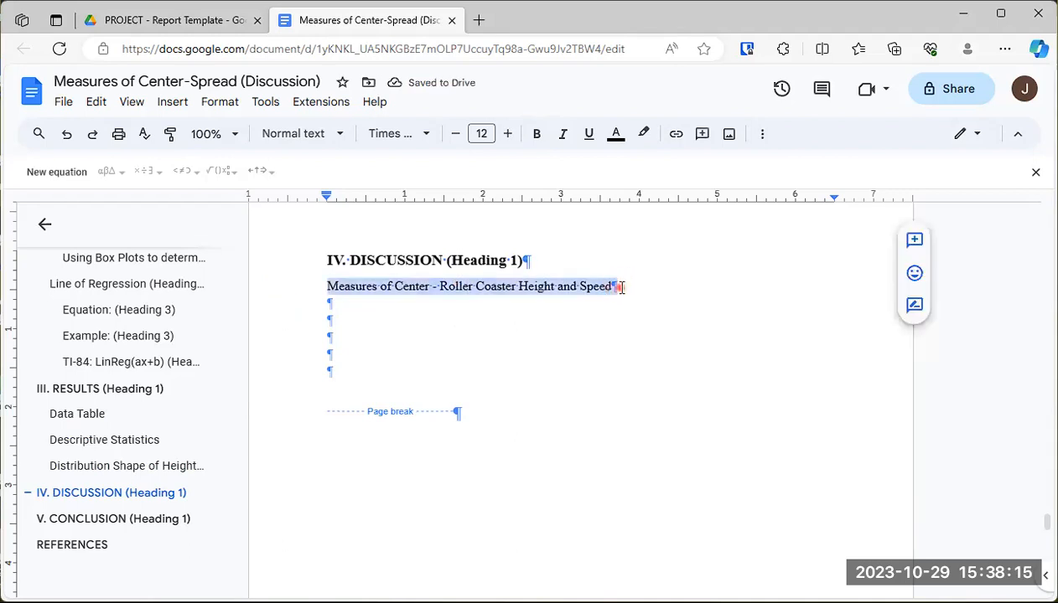
{"action": "left_click", "coordinate": [340, 133]}
{"action": "mouse_move", "coordinate": [340, 415]}
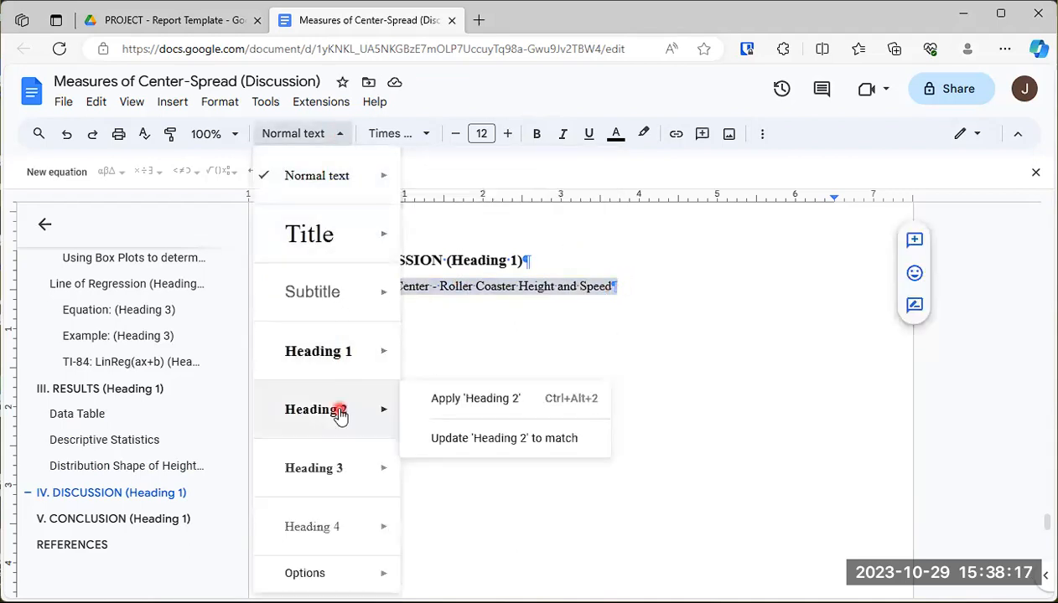
{"action": "left_click", "coordinate": [442, 392]}
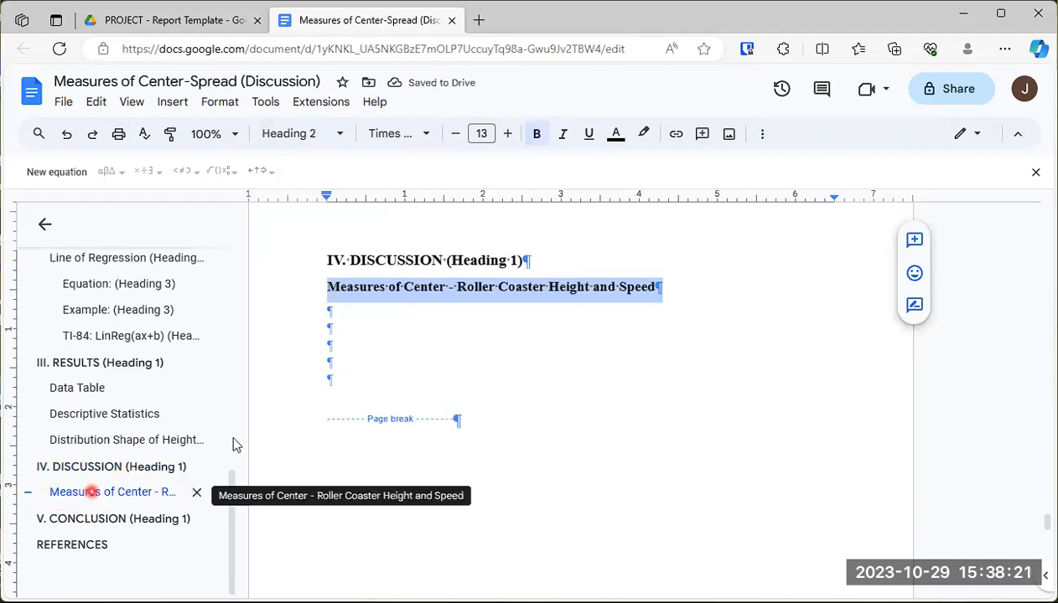
Paste the prepared measures-of-center paragraph below the new subheading and replace its leading tab with spaces.
{"action": "left_click", "coordinate": [360, 314]}
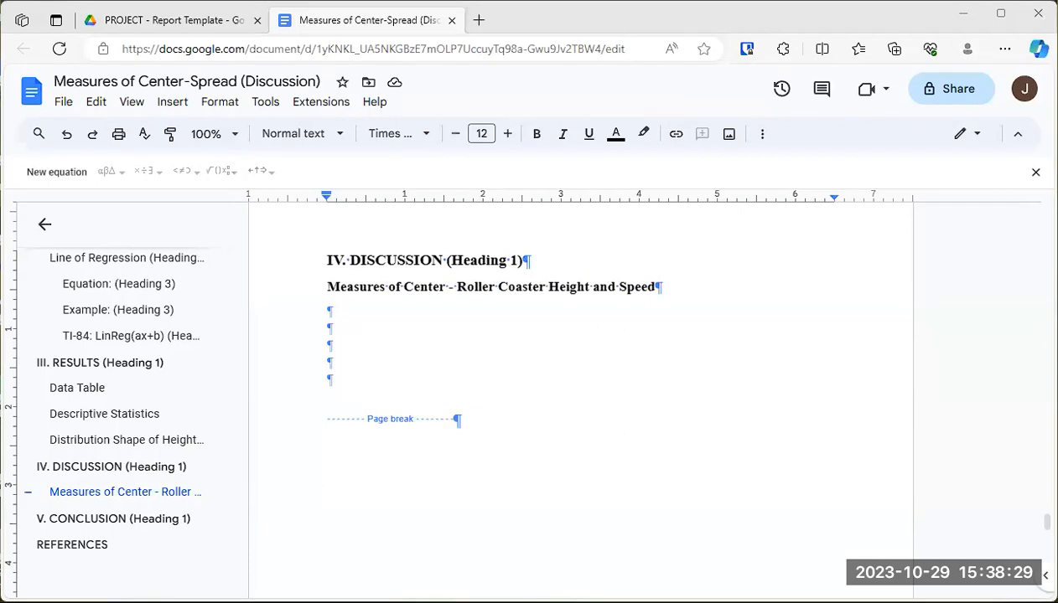
{"action": "left_click", "coordinate": [333, 315]}
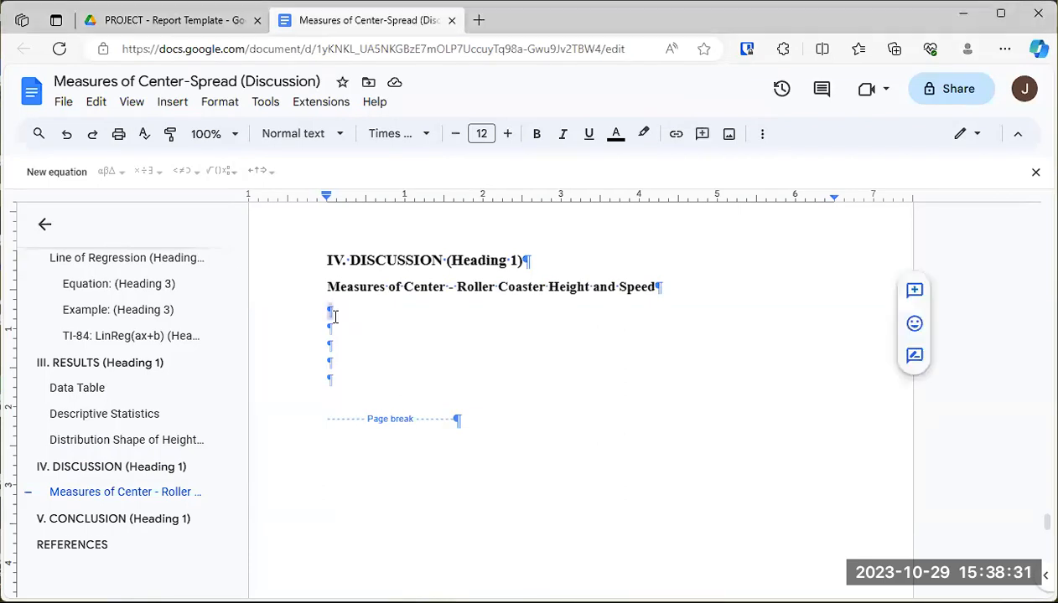
{"action": "right_click", "coordinate": [337, 313]}
{"action": "left_click", "coordinate": [388, 289]}
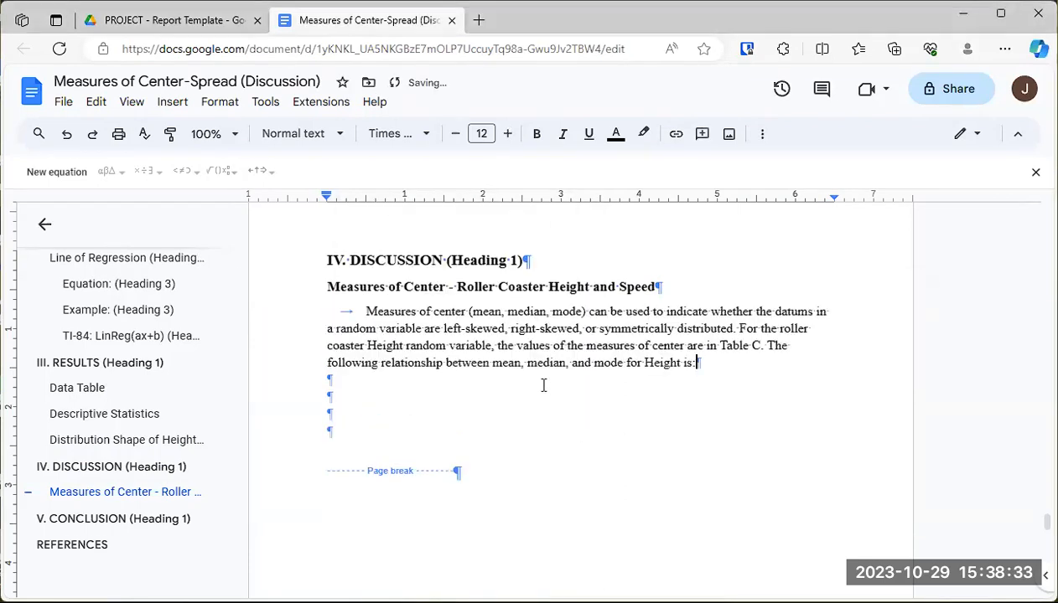
{"action": "key", "text": "BackSpace"}
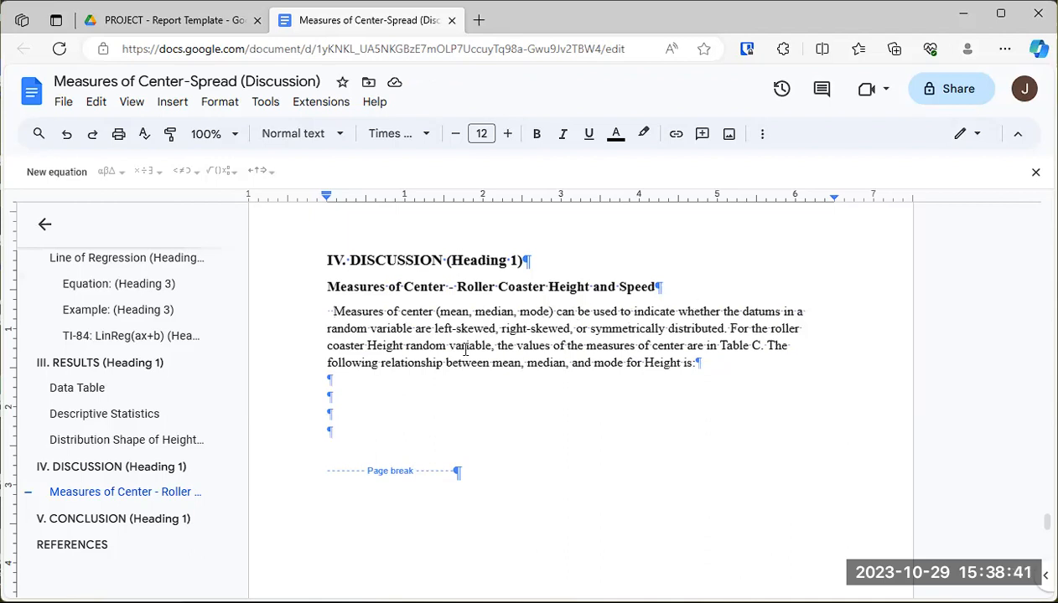
Read the pasted paragraph's distribution wording and check its Table C reference against the Descriptive Statistics table in Results.
{"action": "left_click_drag", "start_coordinate": [434, 331], "coordinate": [722, 328]}
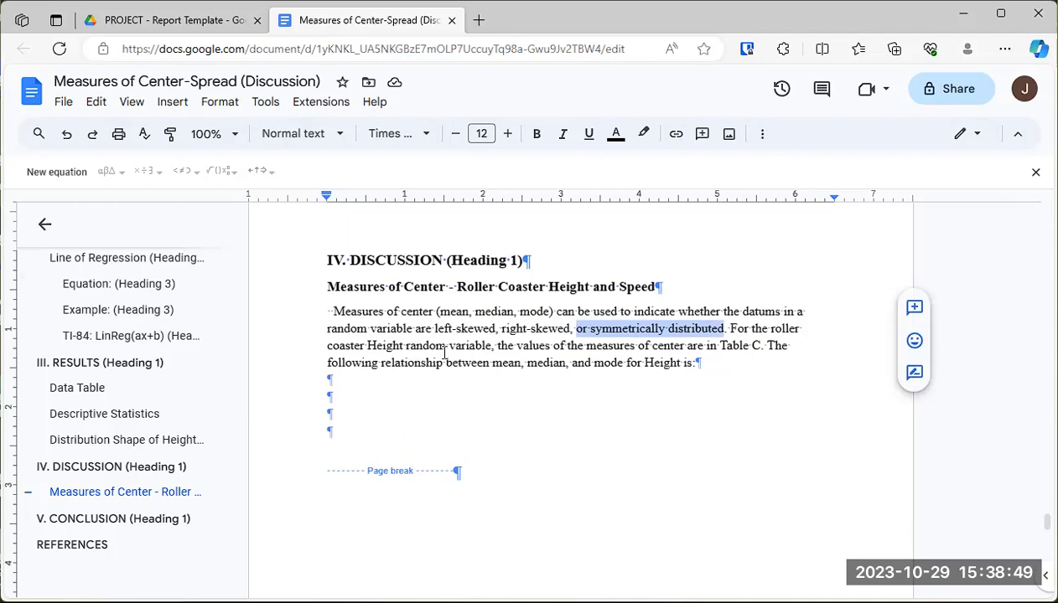
{"action": "left_click", "coordinate": [505, 345]}
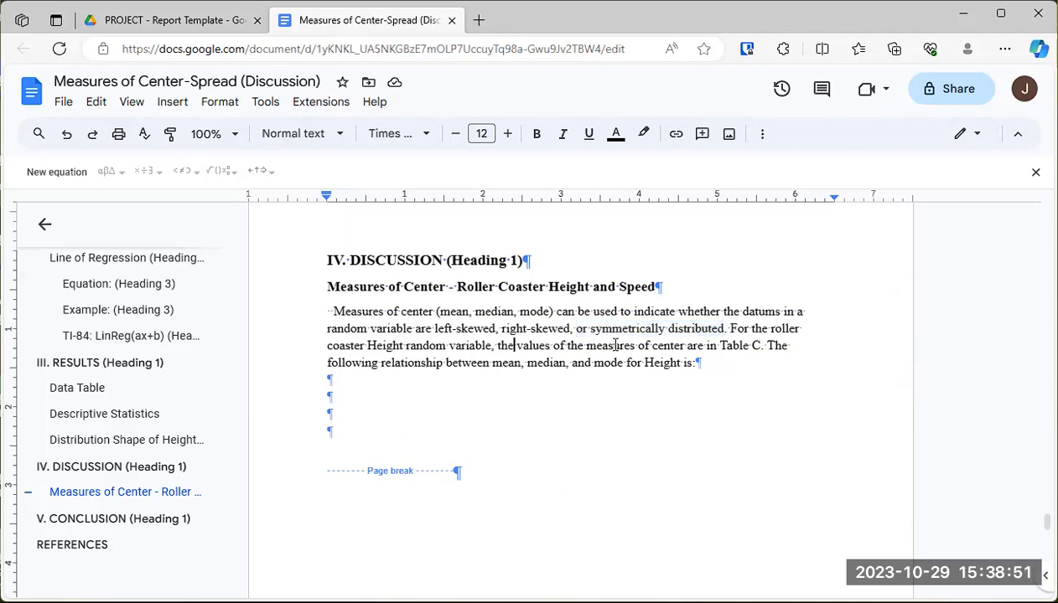
{"action": "left_click_drag", "start_coordinate": [722, 344], "coordinate": [760, 346]}
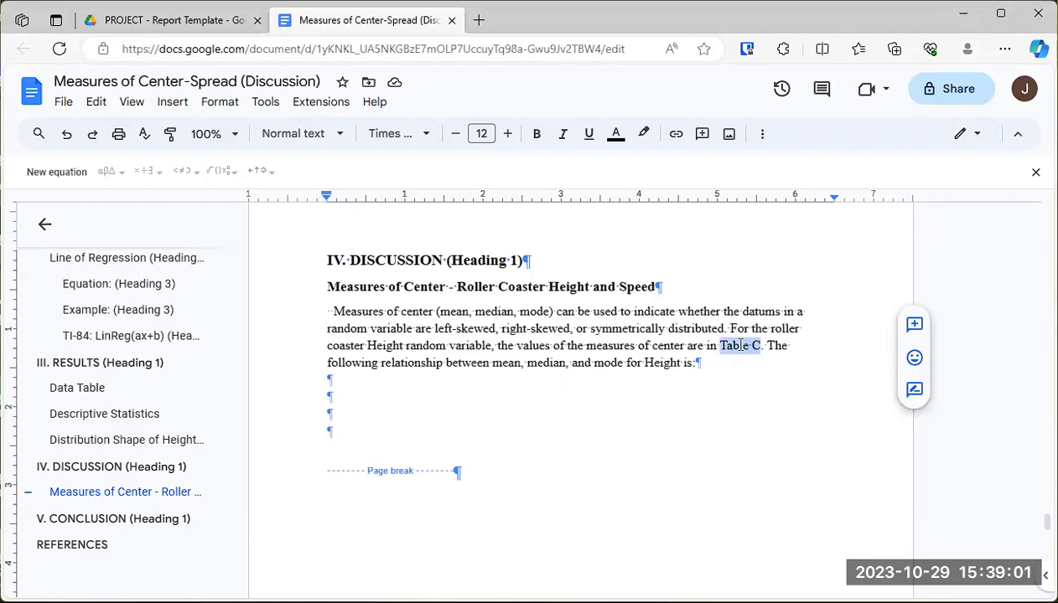
{"action": "left_click", "coordinate": [107, 415]}
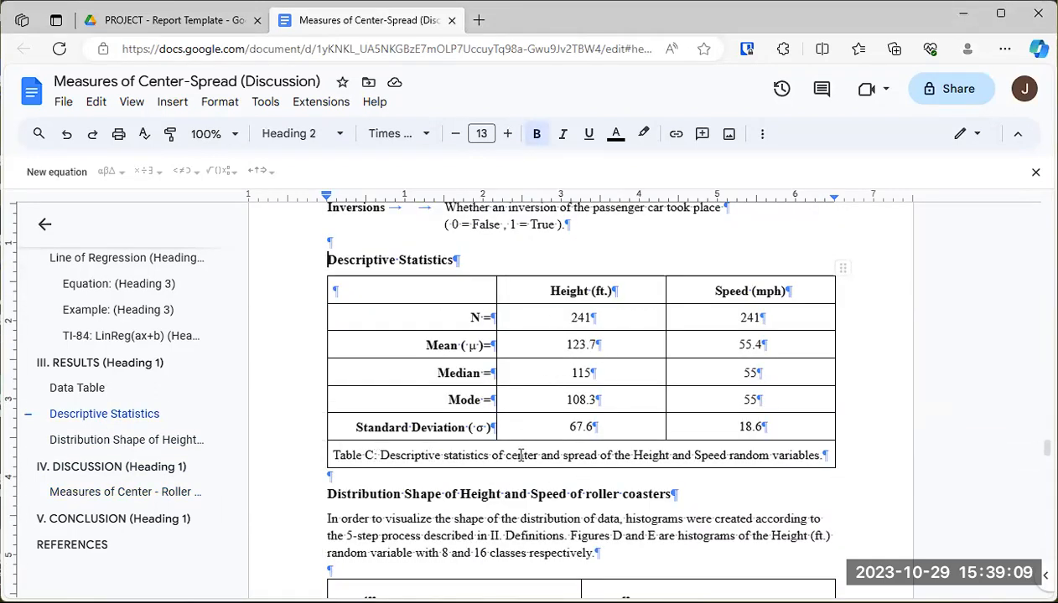
{"action": "left_click", "coordinate": [126, 492]}
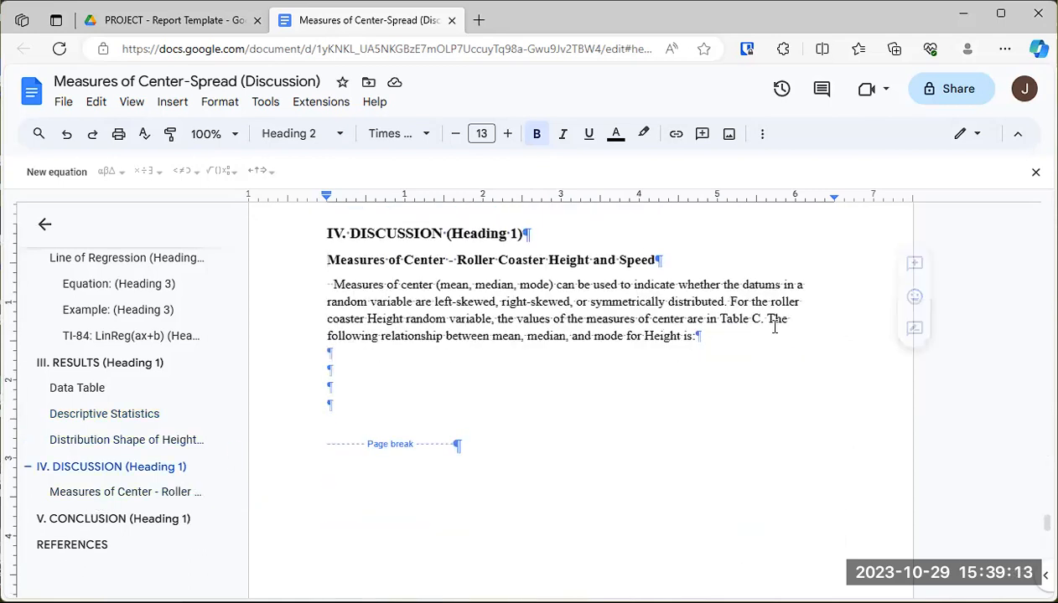
Review the sentence relating mean, median and mode for Height, and examine those values in the Descriptive Statistics table.
{"action": "double_click", "coordinate": [495, 335]}
{"action": "left_click_drag", "start_coordinate": [543, 334], "coordinate": [576, 335]}
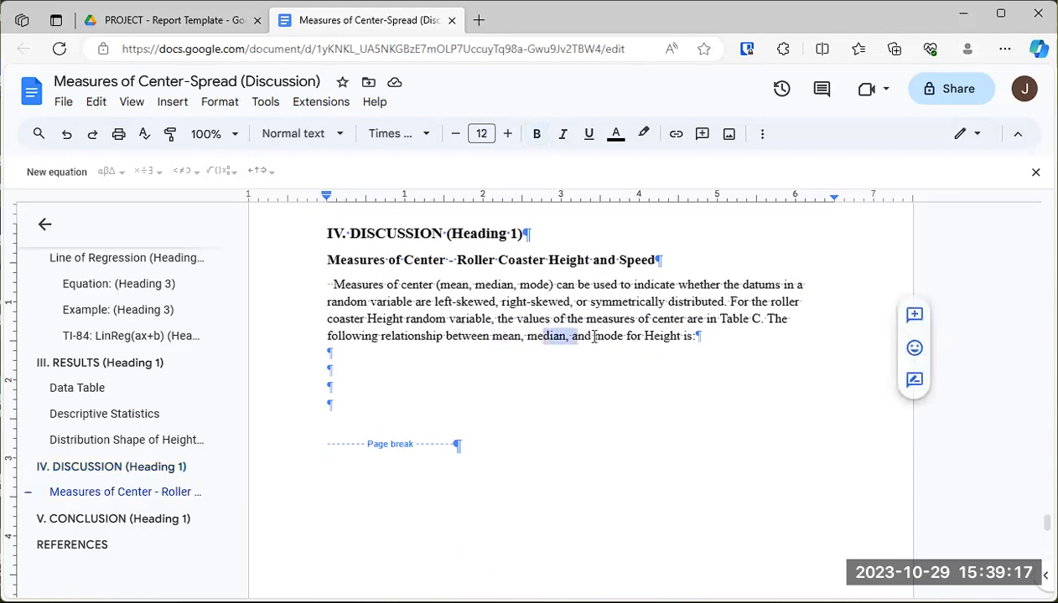
{"action": "double_click", "coordinate": [596, 335]}
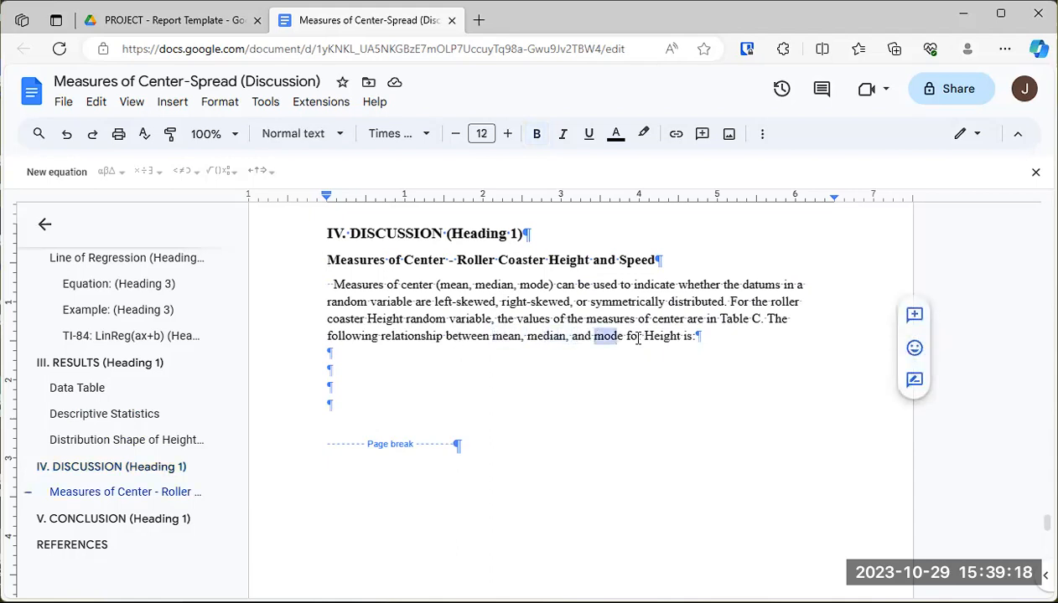
{"action": "left_click", "coordinate": [553, 366]}
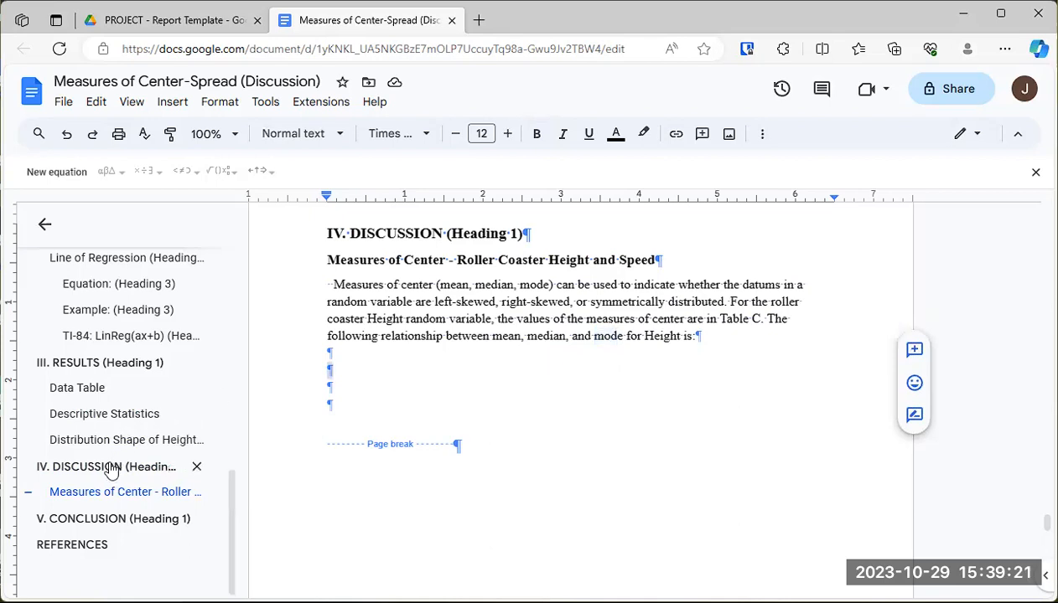
{"action": "left_click", "coordinate": [104, 423]}
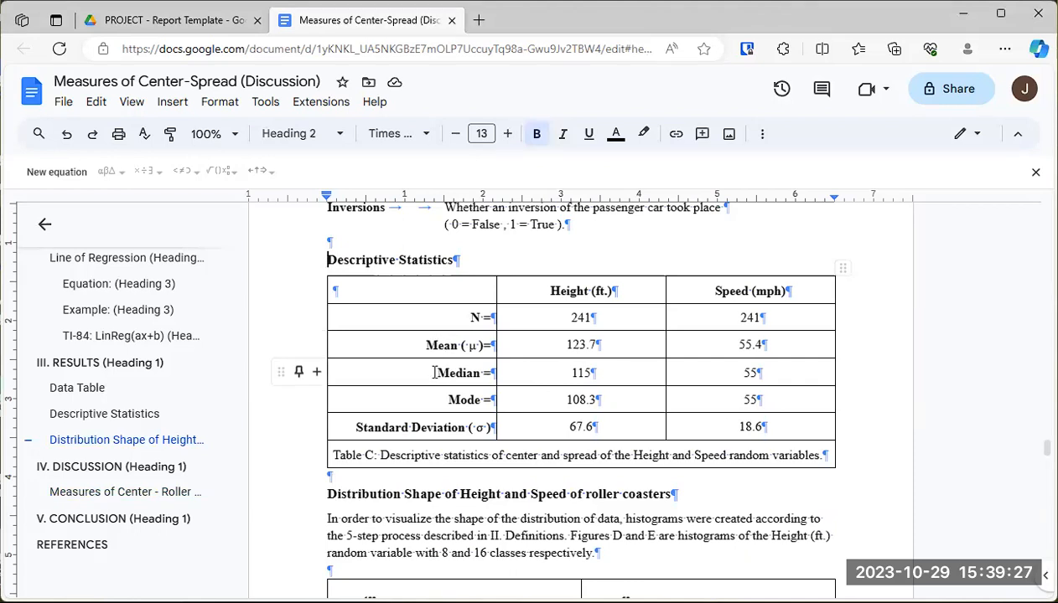
Insert a new equation on the second blank line below the measures-of-center paragraph in the Discussion section.
{"action": "left_click", "coordinate": [98, 487]}
{"action": "left_click", "coordinate": [345, 371]}
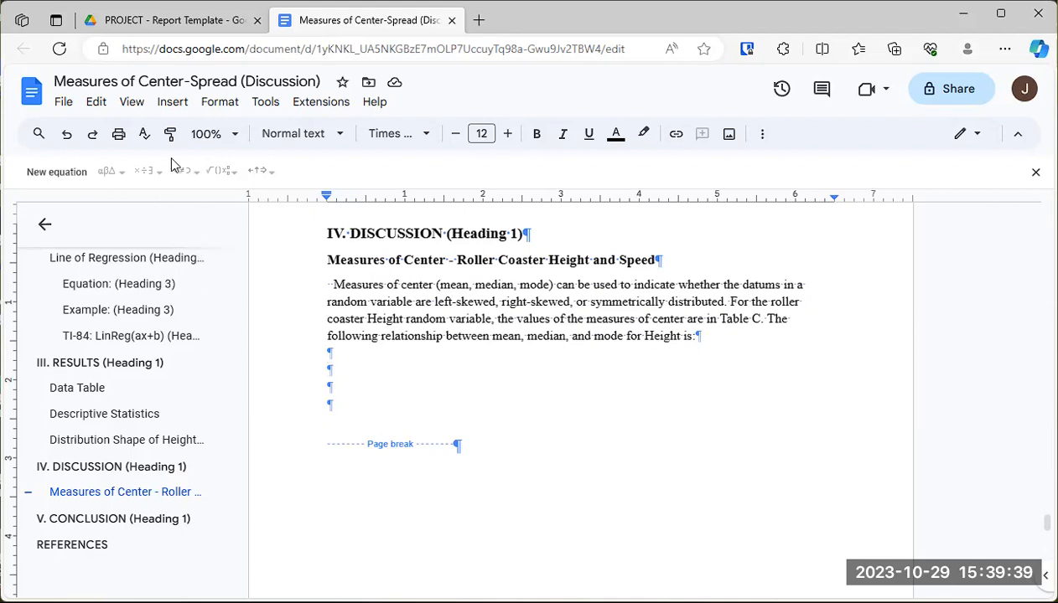
{"action": "left_click", "coordinate": [134, 104]}
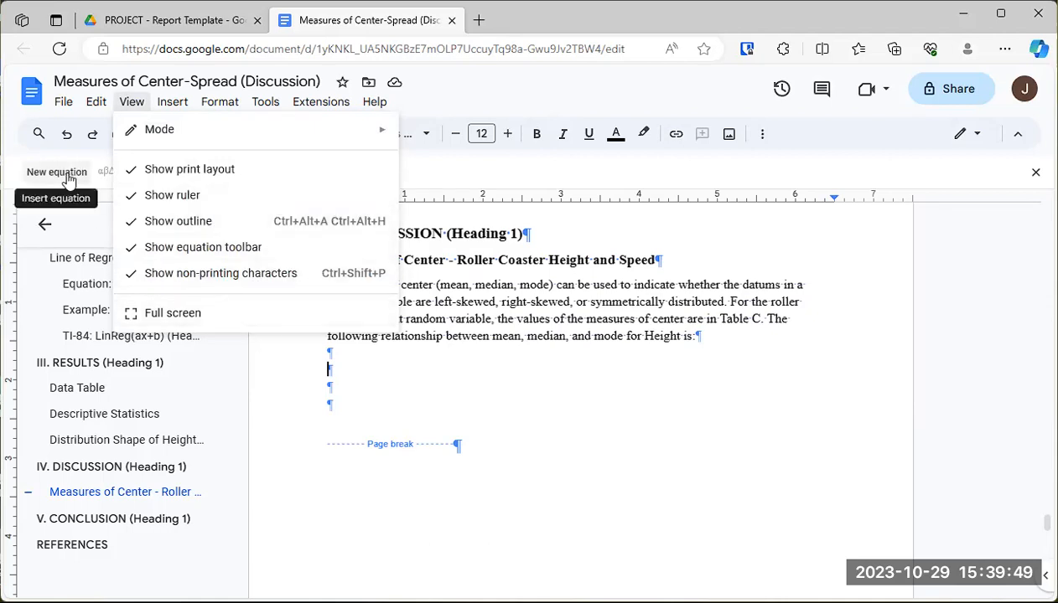
{"action": "left_click", "coordinate": [565, 176]}
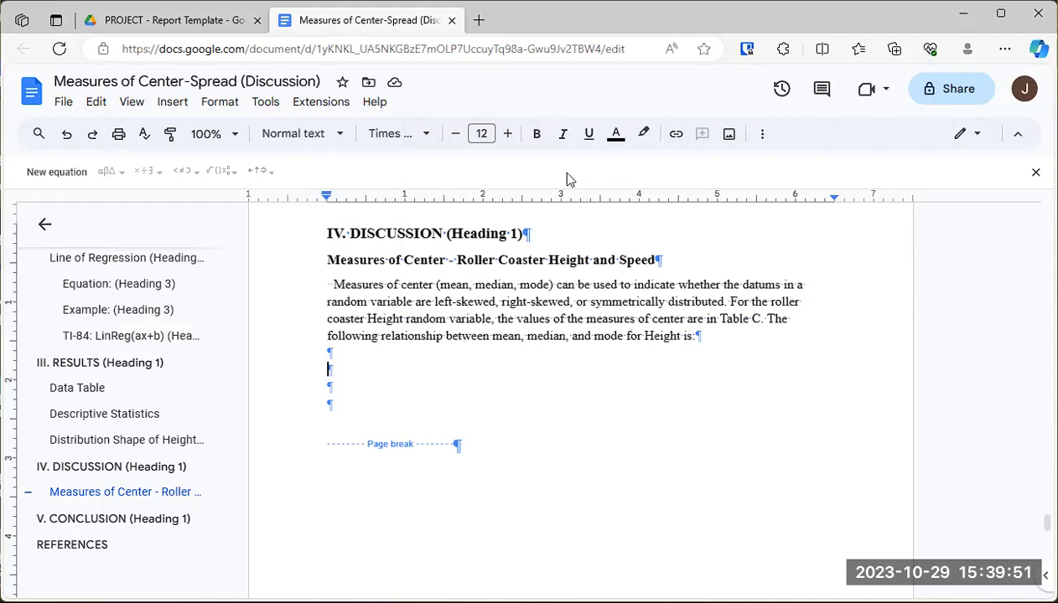
{"action": "left_click", "coordinate": [60, 179]}
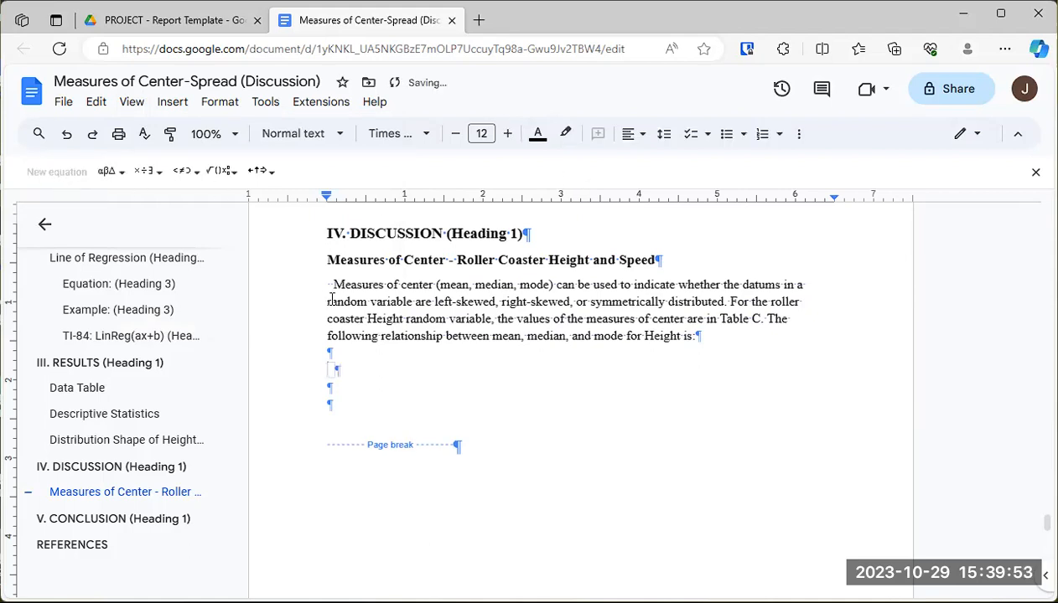
Enter MODE with the subscript HEIGHT as the first term of the equation.
{"action": "left_click", "coordinate": [231, 176]}
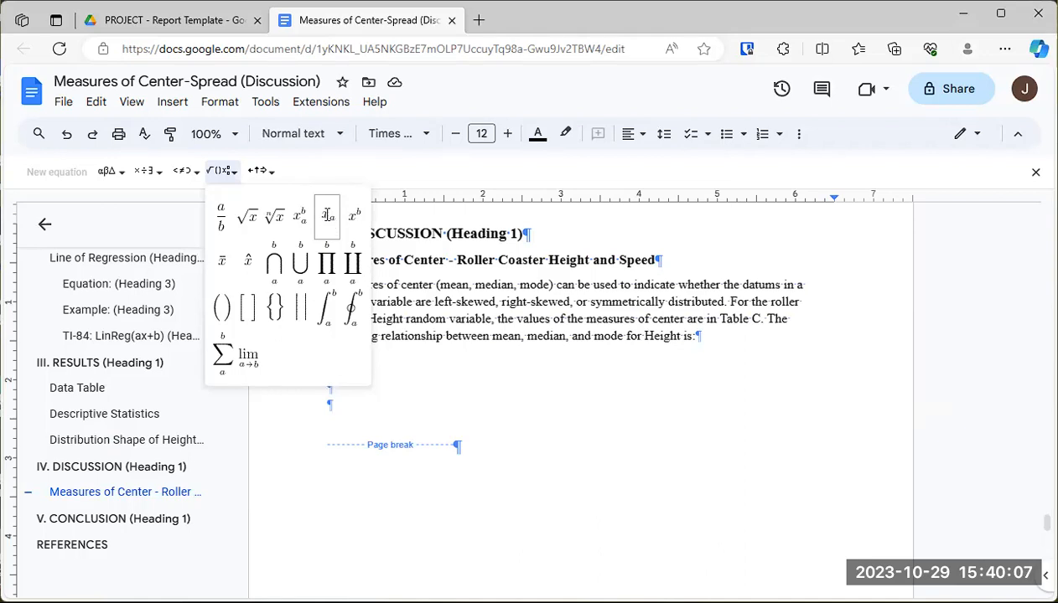
{"action": "left_click", "coordinate": [328, 219]}
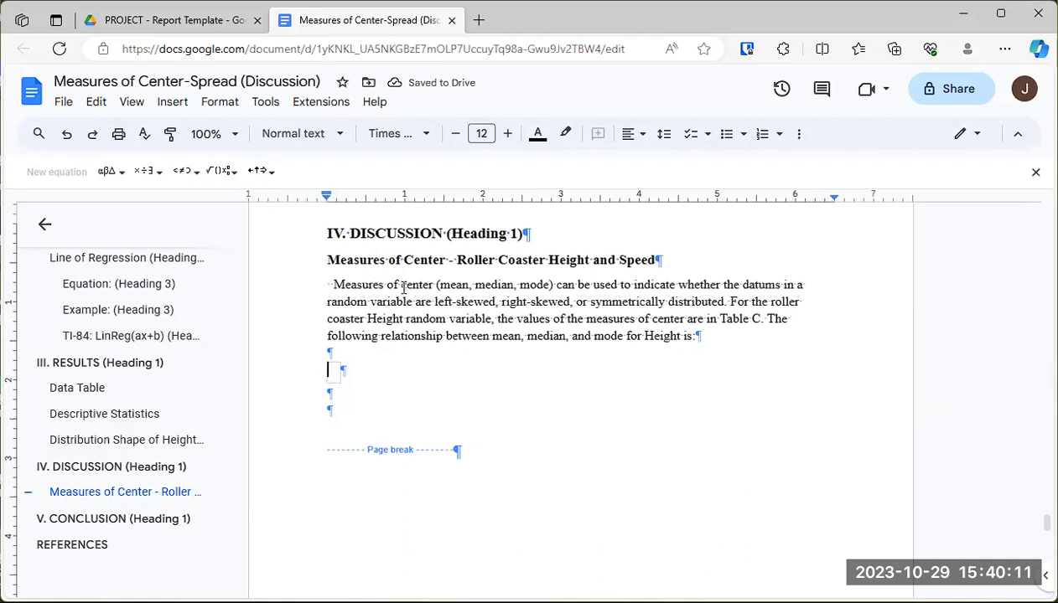
{"action": "type", "text": "MODE"}
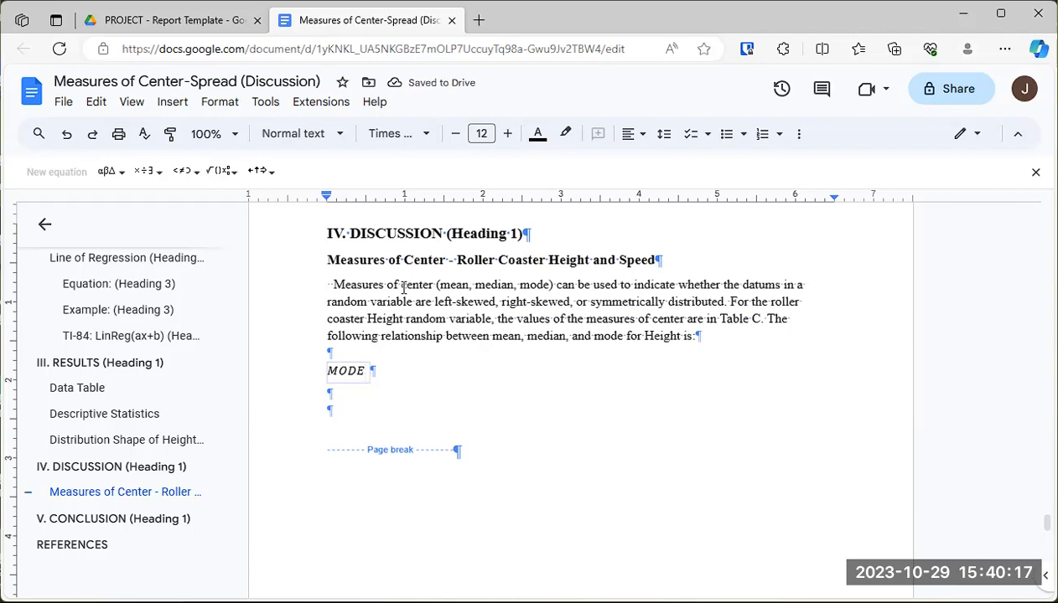
{"action": "type", "text": "_HEIGH"}
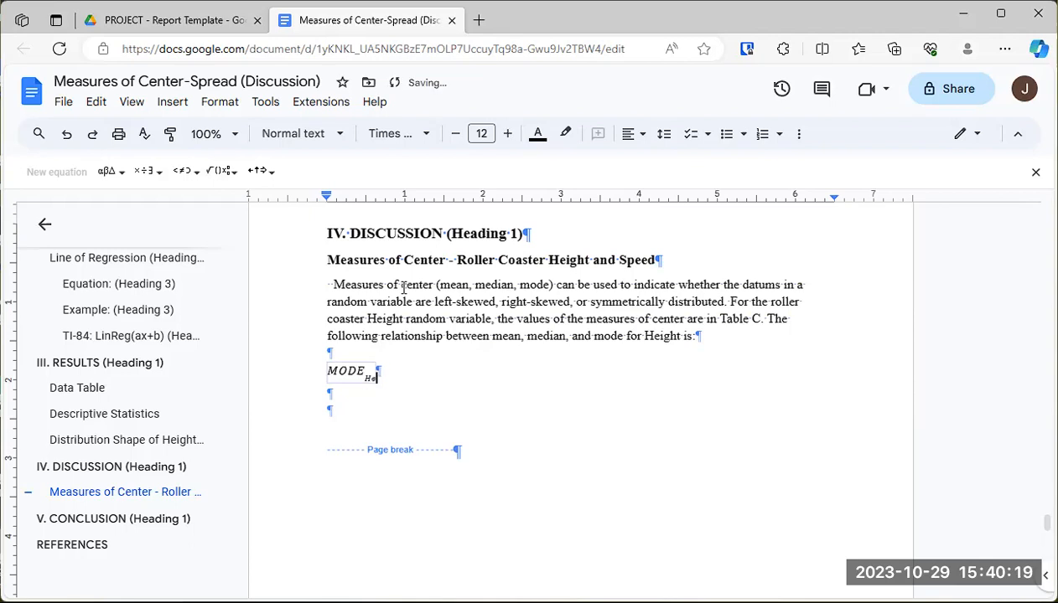
{"action": "type", "text": "T"}
{"action": "key", "text": "Right"}
{"action": "key", "text": "BackSpace"}
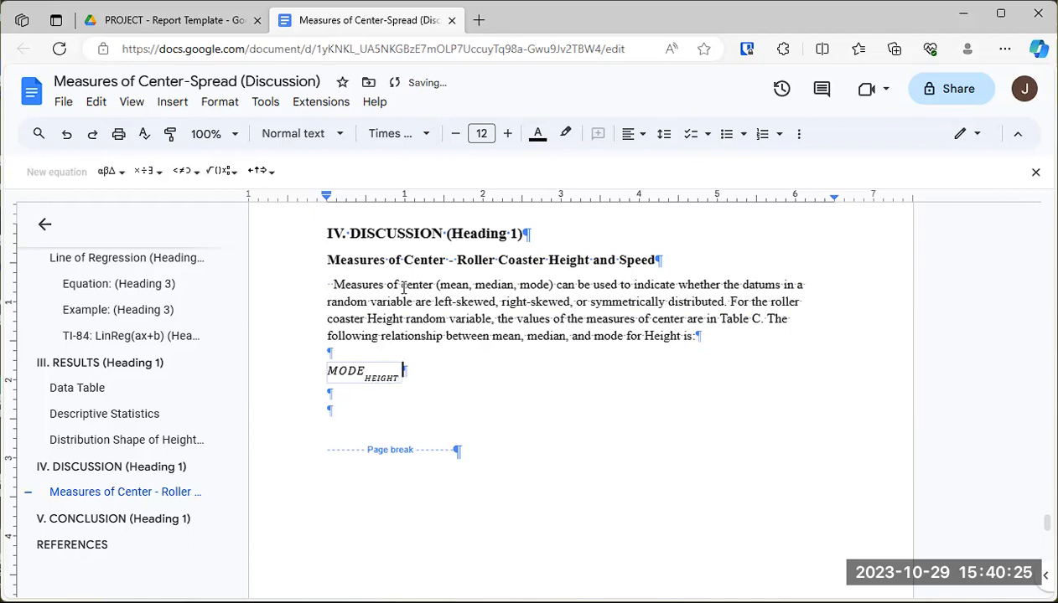
Continue the equation with a less-than sign and MEDIAN with the subscript HEIGHT.
{"action": "type", "text": "<"}
{"action": "left_click", "coordinate": [233, 173]}
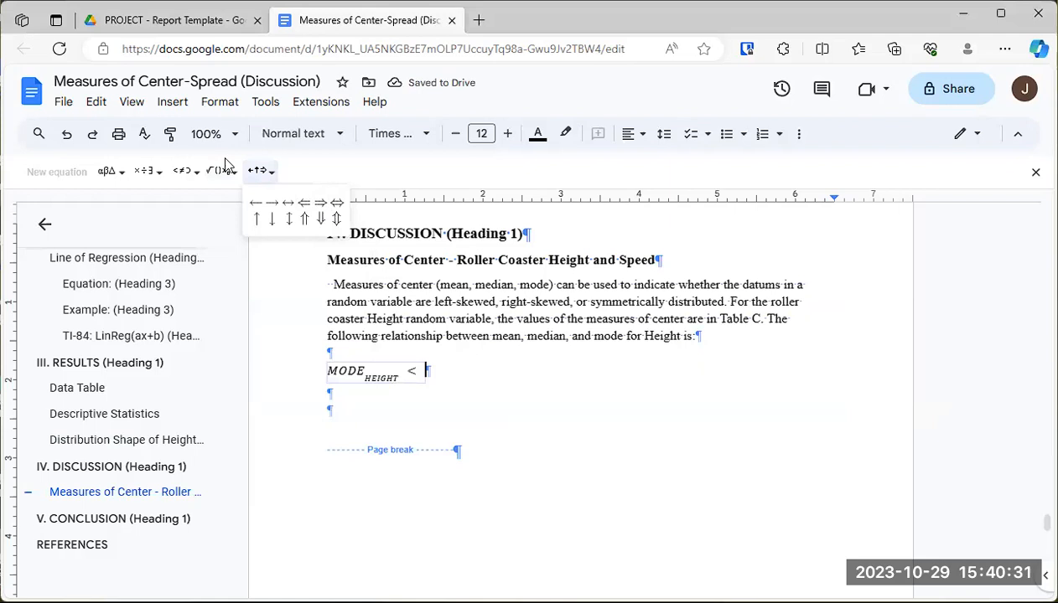
{"action": "mouse_move", "coordinate": [224, 165]}
{"action": "left_click", "coordinate": [330, 218]}
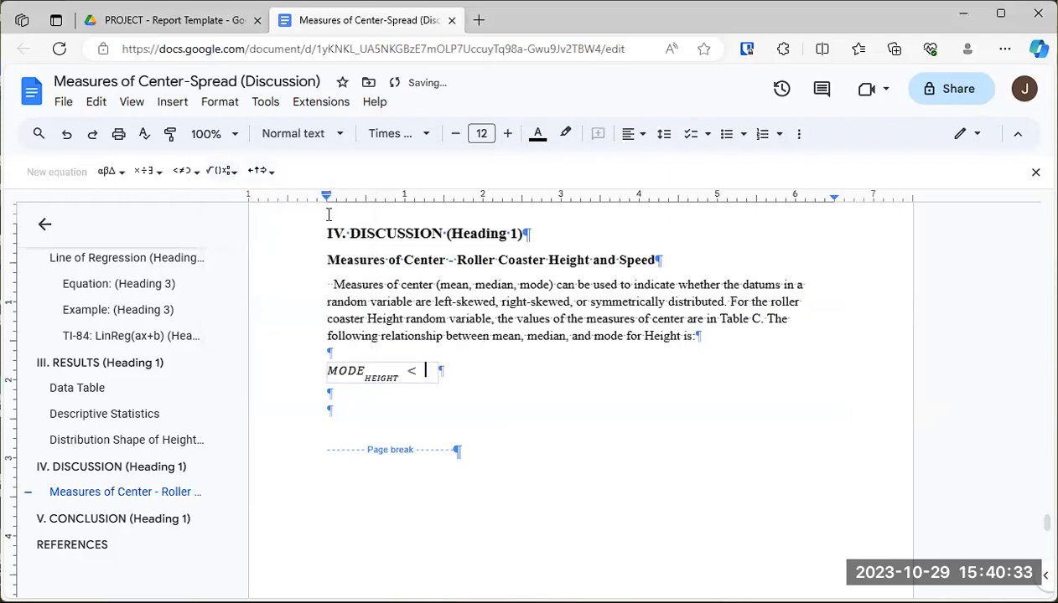
{"action": "type", "text": "MEDIAN"}
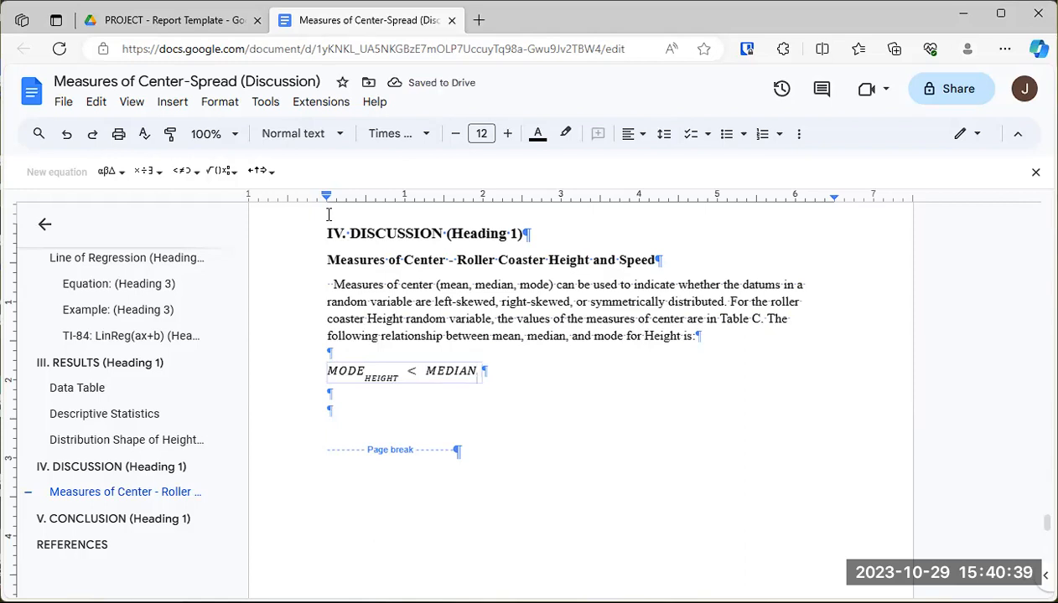
{"action": "type", "text": "_HEIGHT"}
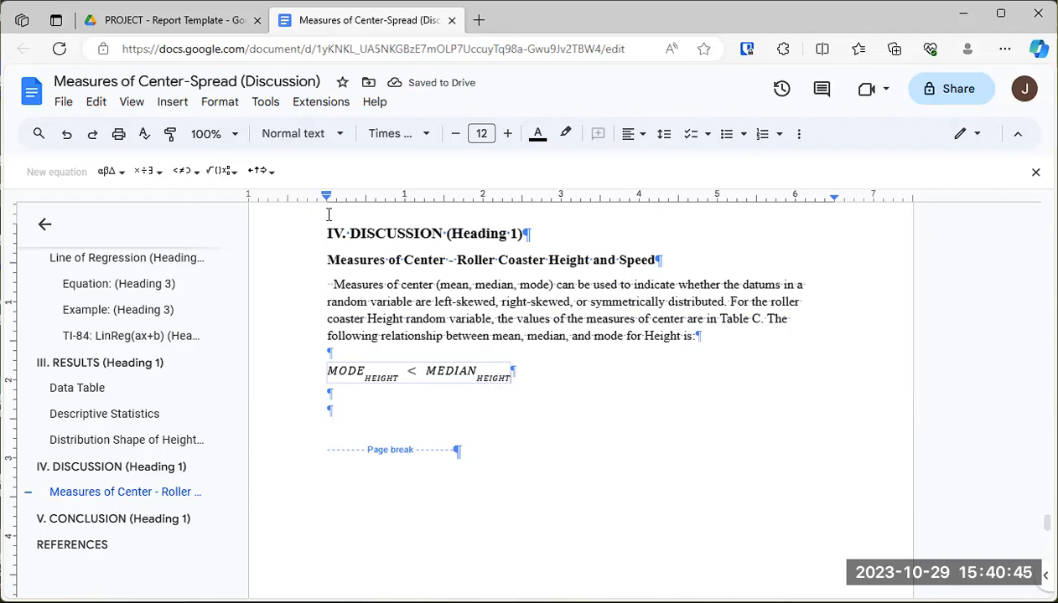
Complete the inequality with a second less-than sign and MEAN with the subscript HEIGHT.
{"action": "key", "text": "space"}
{"action": "type", "text": "<"}
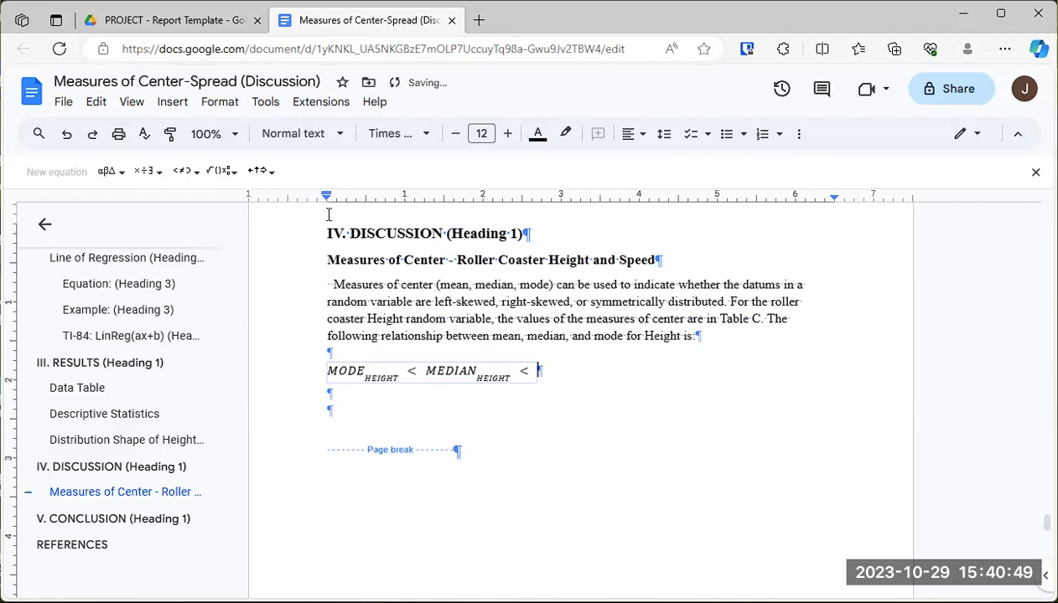
{"action": "left_click", "coordinate": [257, 171]}
{"action": "mouse_move", "coordinate": [213, 174]}
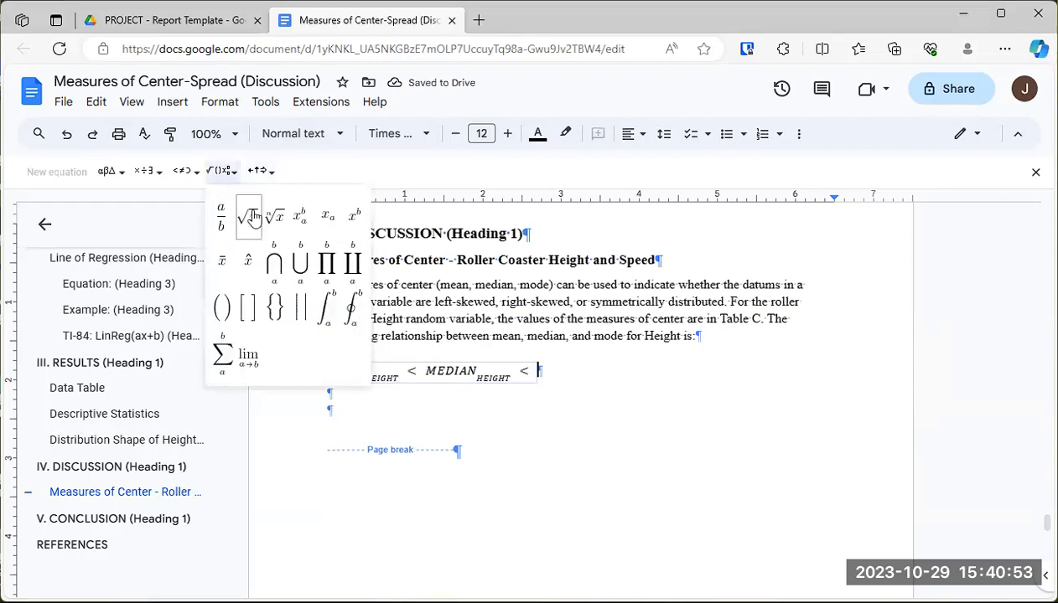
{"action": "left_click", "coordinate": [332, 217]}
{"action": "type", "text": "MEAN"}
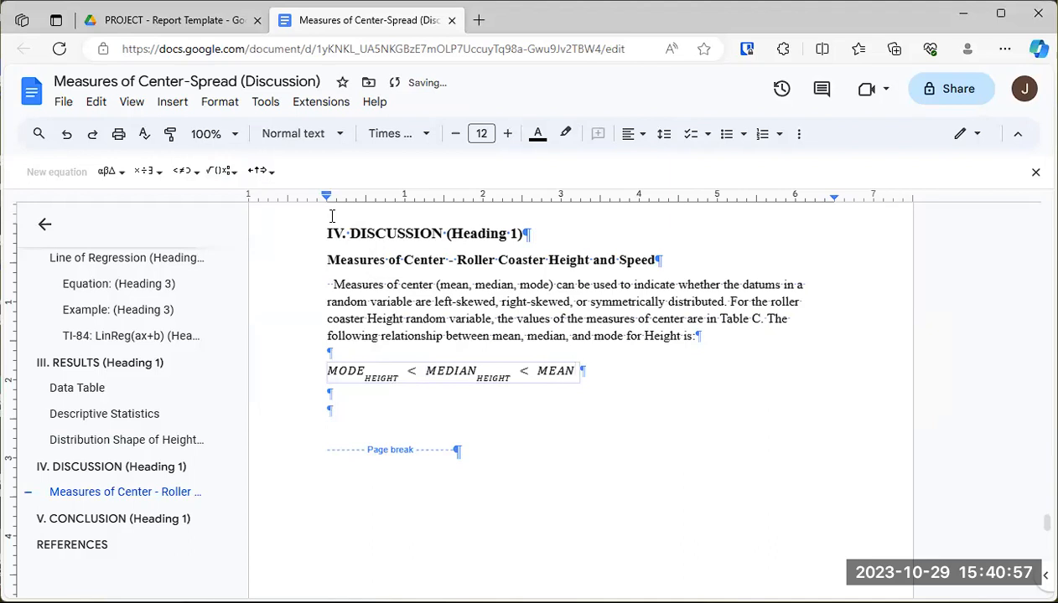
{"action": "type", "text": "HEIGHT"}
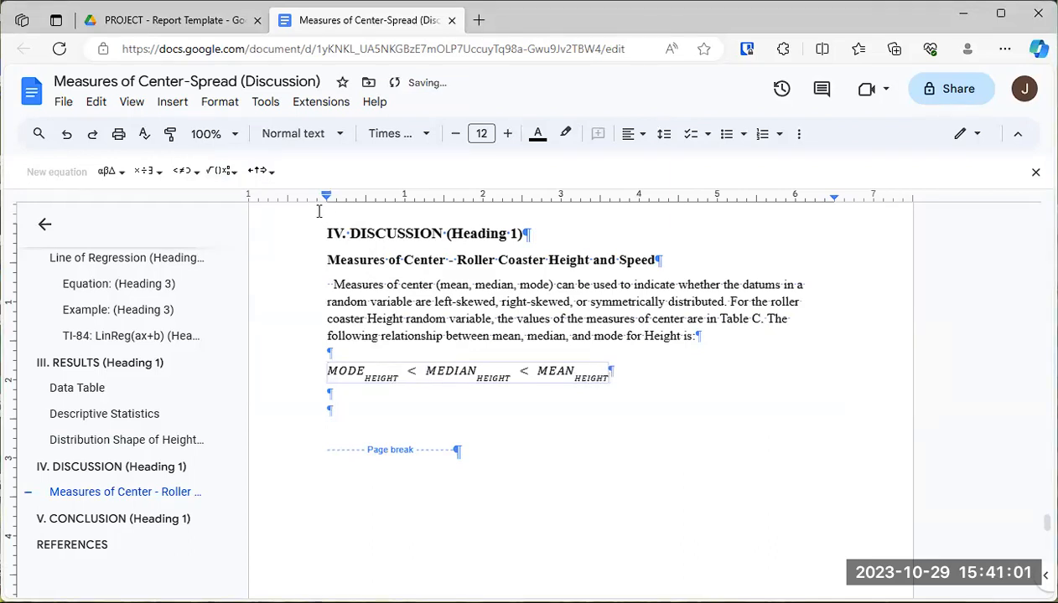
Center the mode, median and mean inequality for Height on its line.
{"action": "left_click_drag", "start_coordinate": [643, 377], "coordinate": [460, 359]}
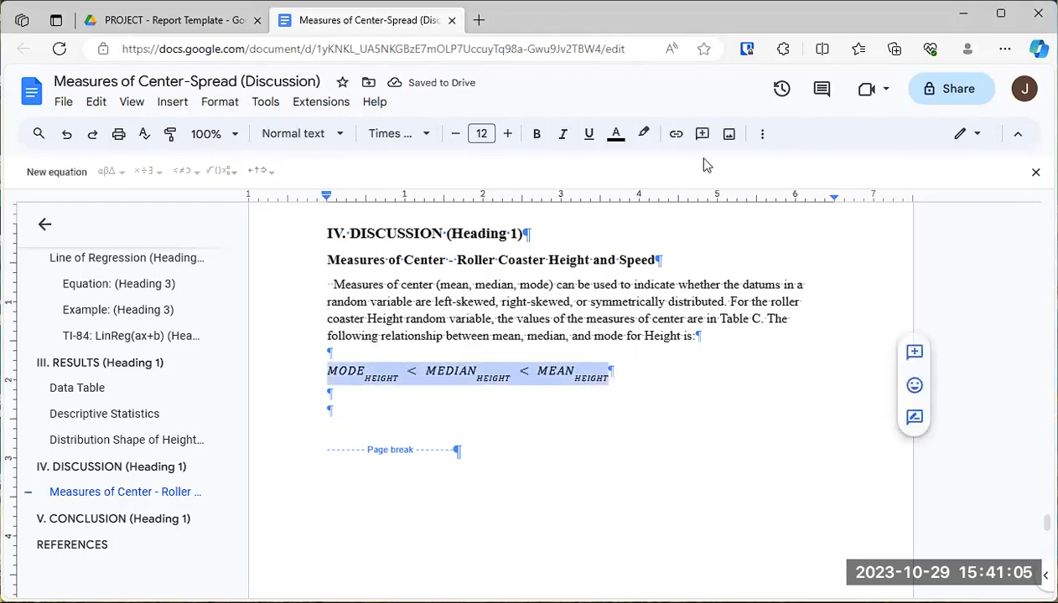
{"action": "left_click", "coordinate": [761, 134]}
{"action": "left_click", "coordinate": [551, 169]}
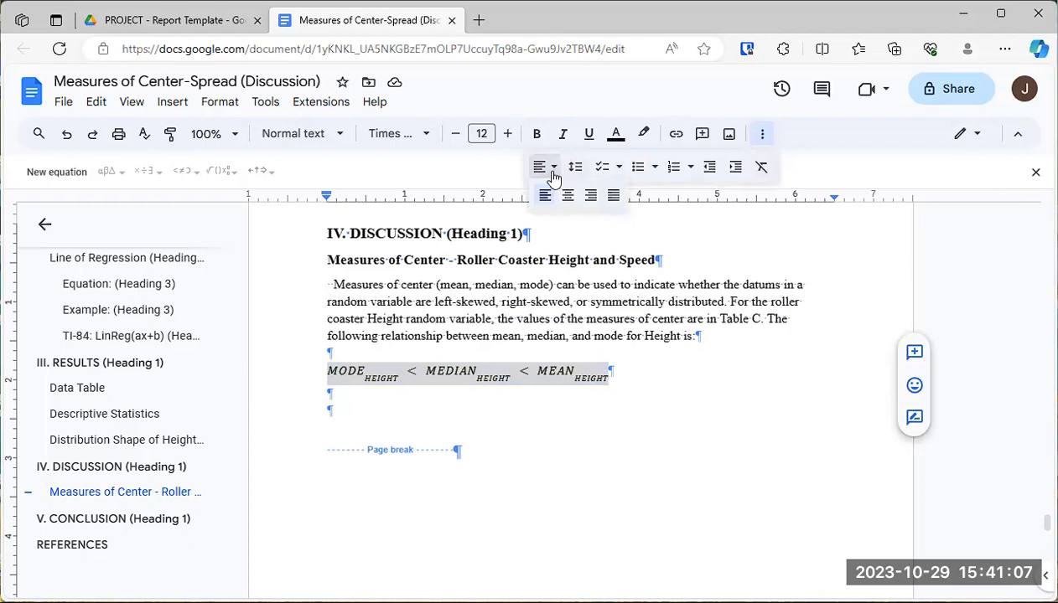
{"action": "left_click", "coordinate": [567, 195]}
{"action": "left_click", "coordinate": [367, 412]}
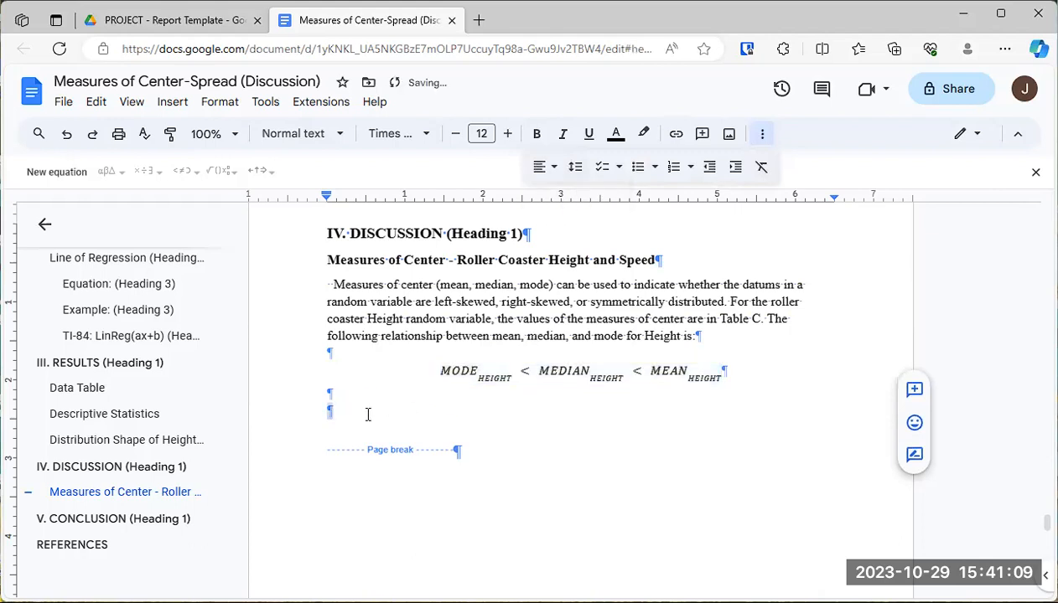
Check the Height inequality against the mean, median and mode in the Descriptive Statistics table, and return to the Discussion subsection.
{"action": "left_click", "coordinate": [501, 425]}
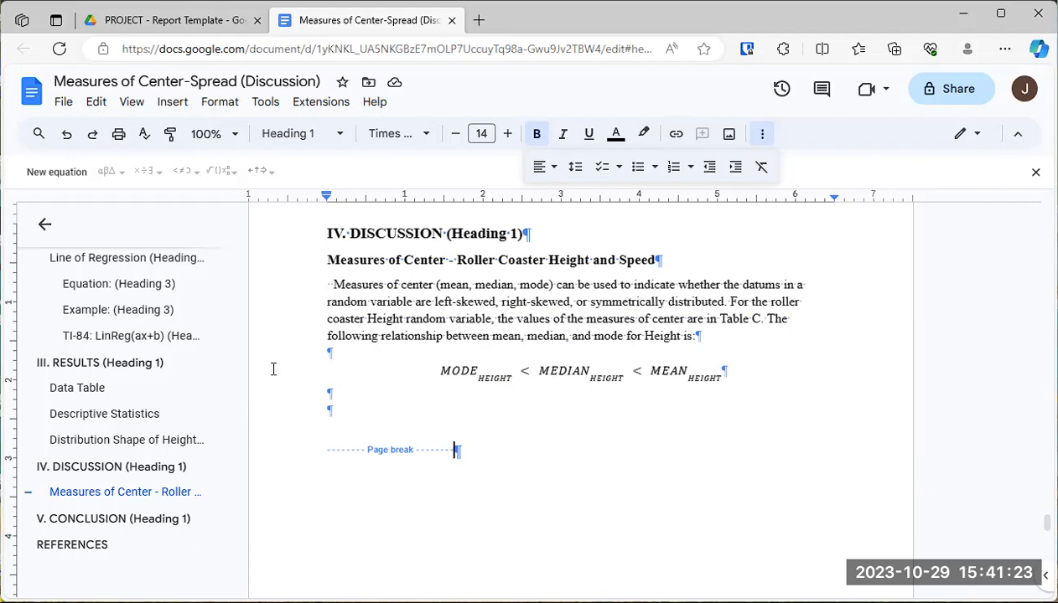
{"action": "left_click", "coordinate": [90, 419]}
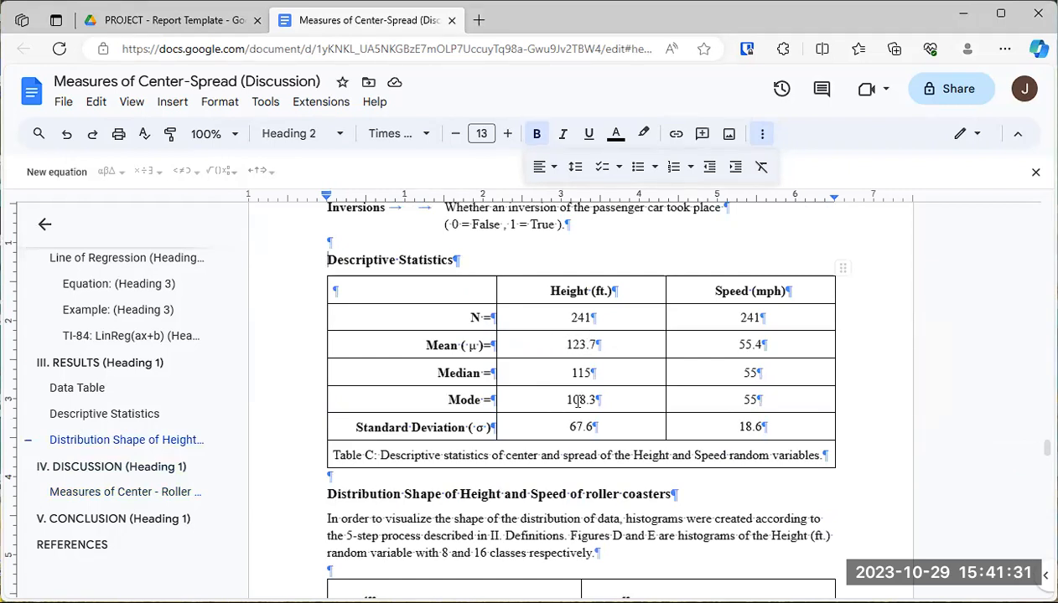
{"action": "left_click", "coordinate": [139, 493]}
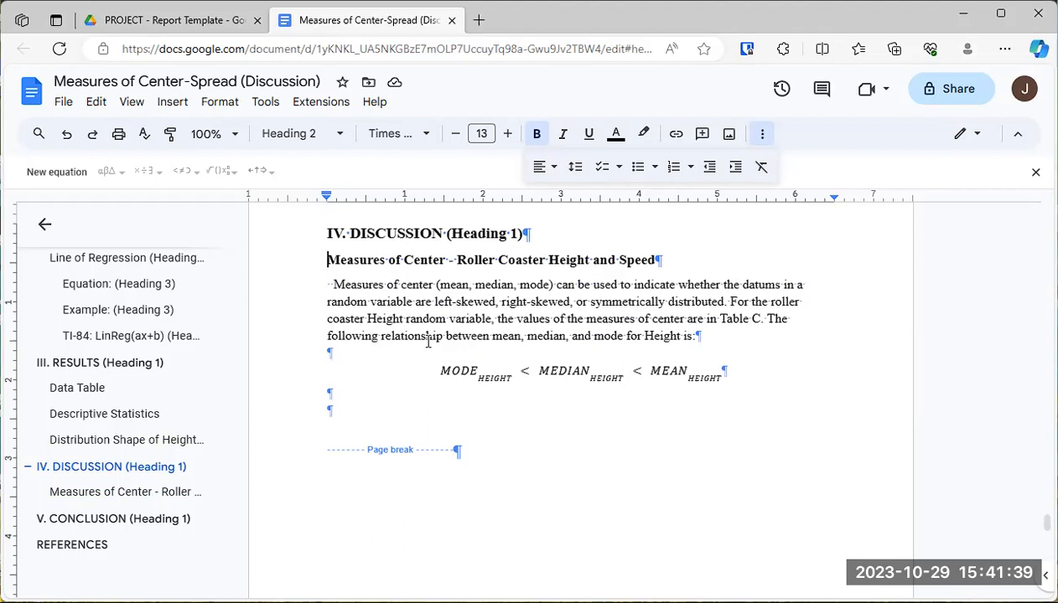
Add two blank lines below the equation and insert the paragraph beginning "The mean is affected most by extreme values" and ending "measures of center relationship:".
{"action": "left_click", "coordinate": [369, 408]}
{"action": "key", "text": "Return"}
{"action": "key", "text": "Return"}
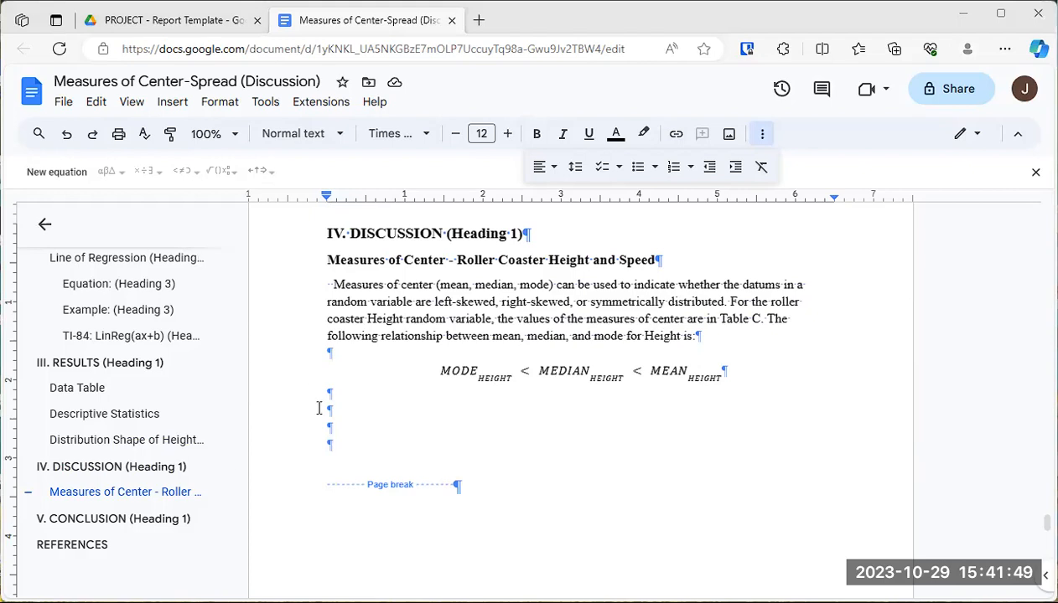
{"action": "type", "text": "The mean is affected most by extreme values and outliers; while the median is affected least. The mean and median tend to drift towards the extreme values and outliers. The above relationship indicates the Height data is skewed right. By contrast, the Speed random variable had the following measures of center relationship:"}
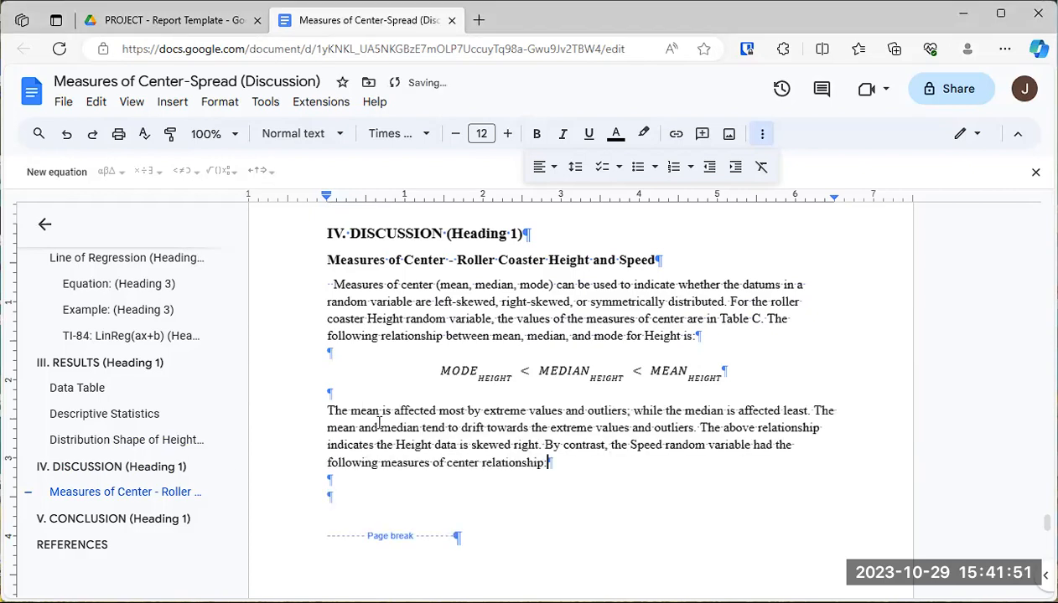
Review the new paragraph's sentences on how extreme values and outliers affect the mean and median.
{"action": "left_click_drag", "start_coordinate": [330, 410], "coordinate": [822, 411]}
{"action": "left_click", "coordinate": [452, 413]}
{"action": "left_click_drag", "start_coordinate": [423, 428], "coordinate": [697, 431]}
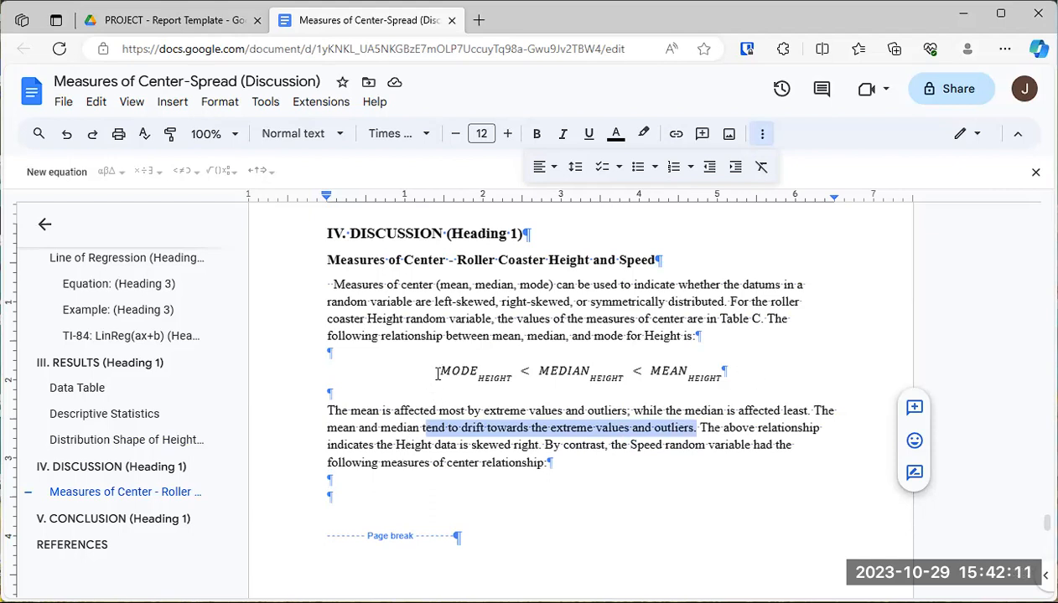
{"action": "left_click_drag", "start_coordinate": [459, 445], "coordinate": [547, 462]}
{"action": "left_click", "coordinate": [546, 445]}
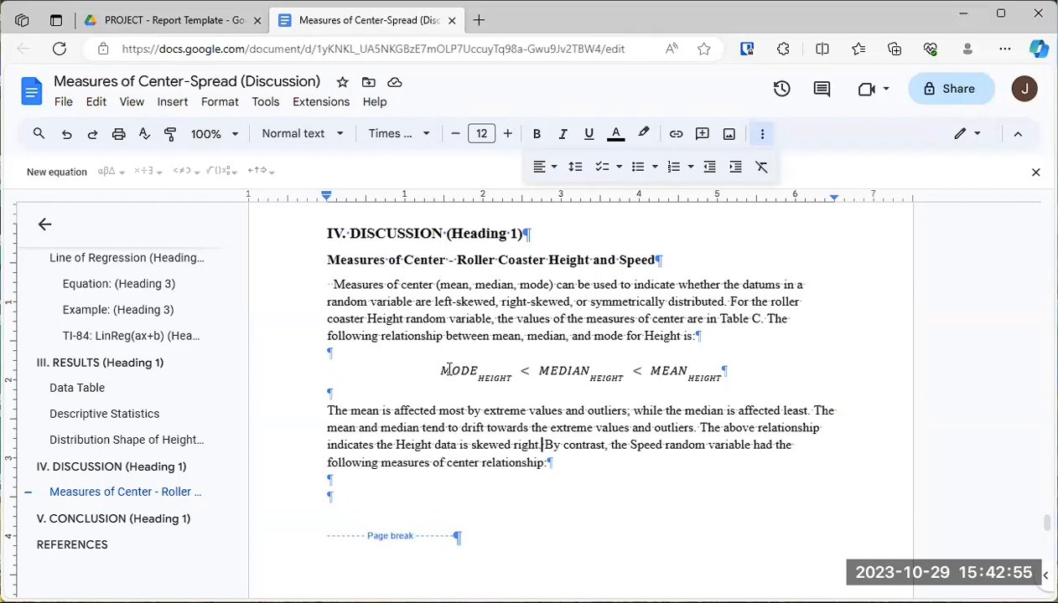
Compare the Height inequality with the paragraph's skewness statement, and check the heading's variables against the sentence introducing Speed.
{"action": "left_click_drag", "start_coordinate": [440, 370], "coordinate": [480, 362]}
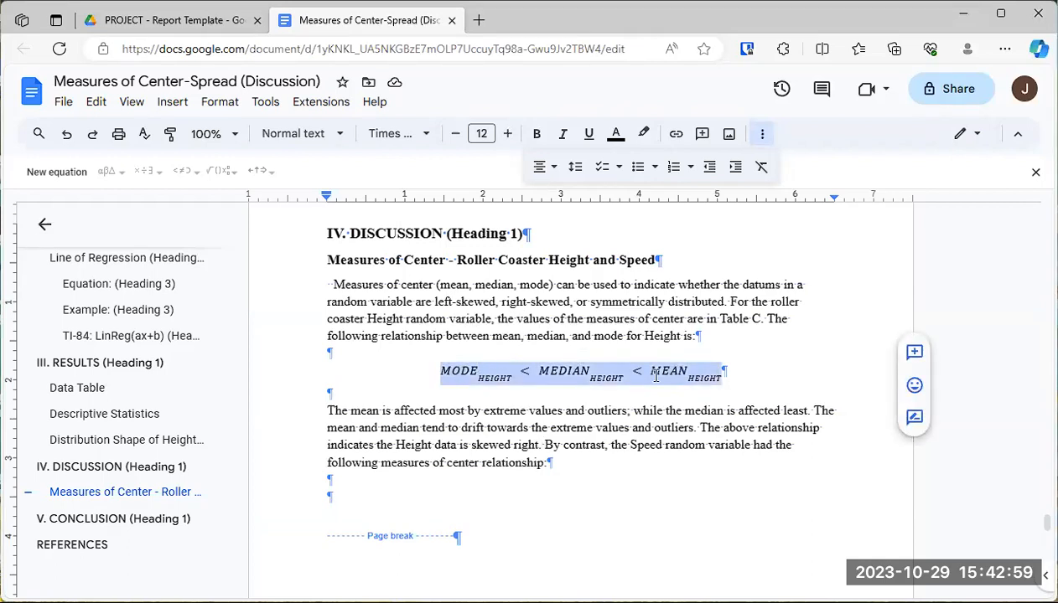
{"action": "left_click", "coordinate": [649, 428]}
{"action": "left_click_drag", "start_coordinate": [441, 445], "coordinate": [538, 444]}
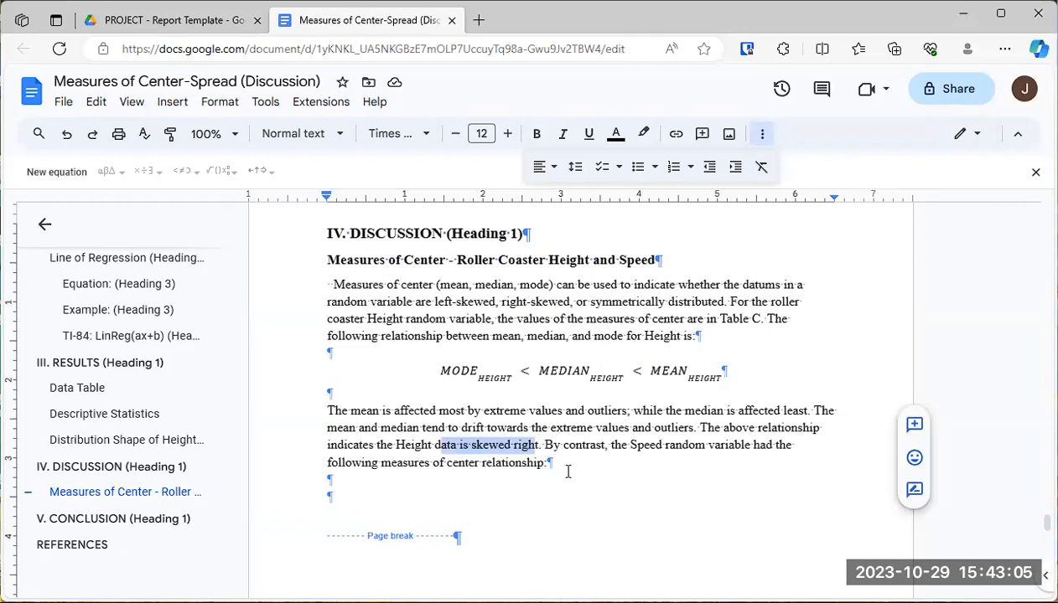
{"action": "left_click", "coordinate": [549, 444]}
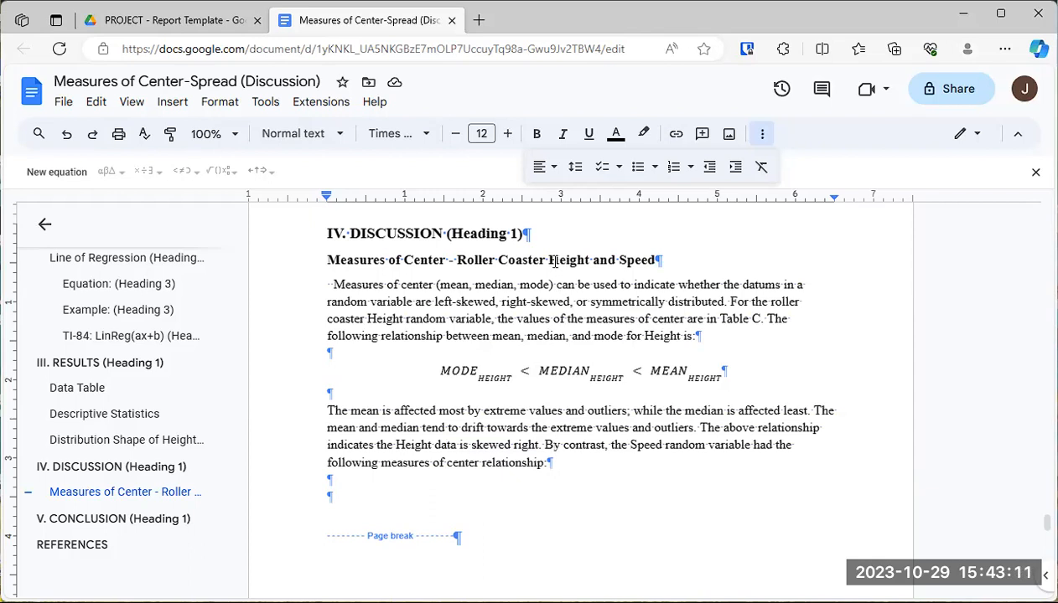
{"action": "left_click_drag", "start_coordinate": [548, 261], "coordinate": [654, 255]}
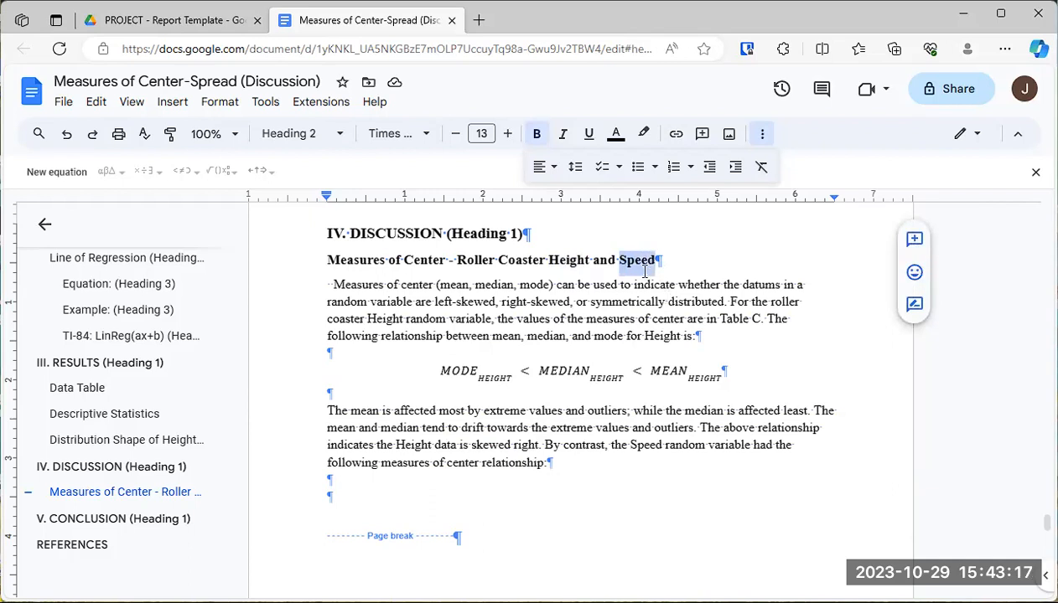
{"action": "left_click", "coordinate": [548, 440]}
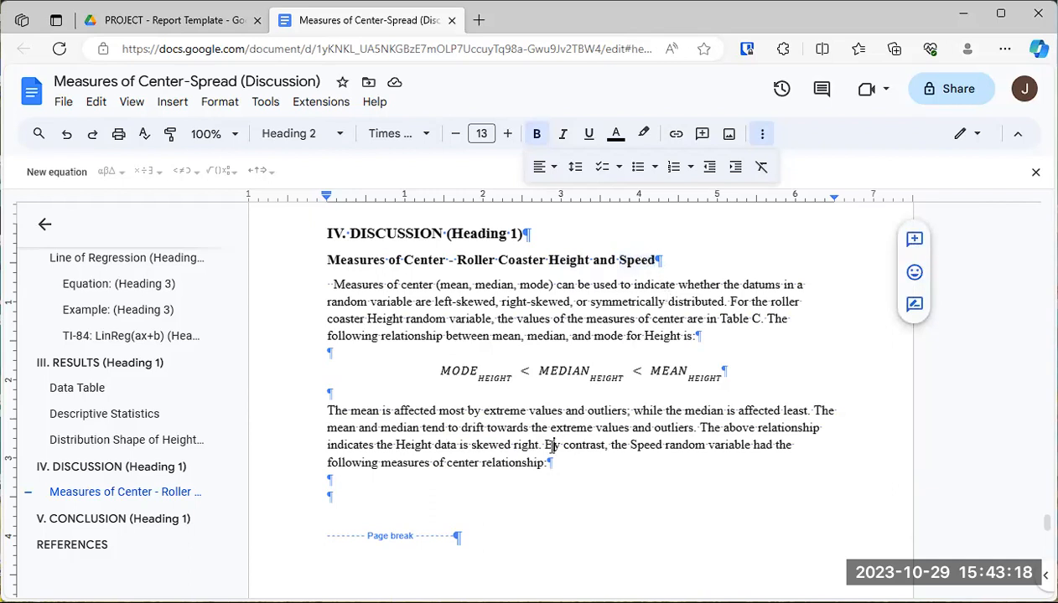
Check Speed's mean, median and mode in the Descriptive Statistics table, and reread the Discussion sentence introducing the Speed relationship.
{"action": "left_click", "coordinate": [105, 414]}
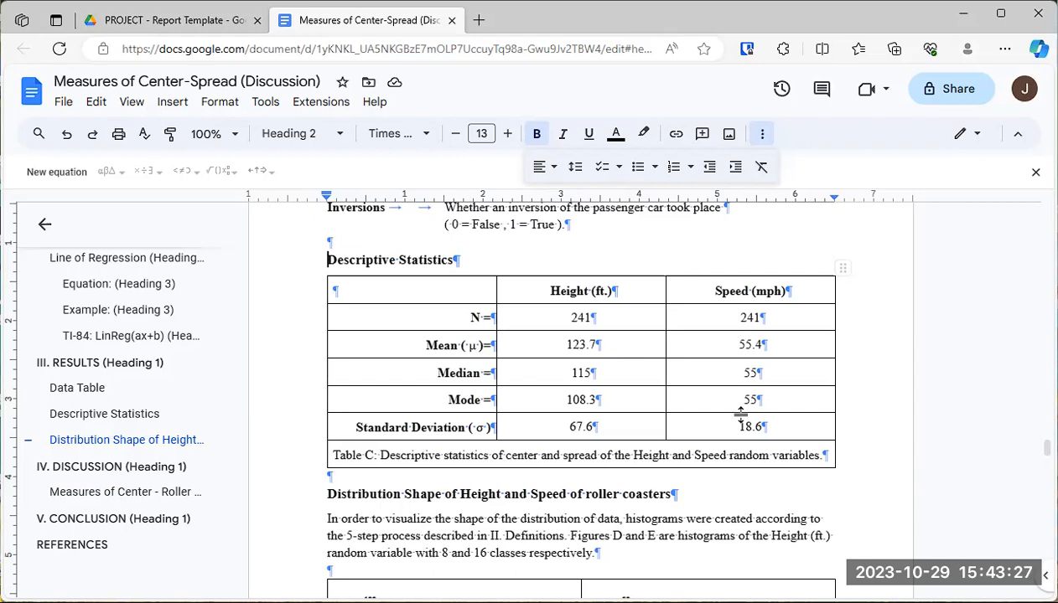
{"action": "left_click_drag", "start_coordinate": [734, 346], "coordinate": [773, 339]}
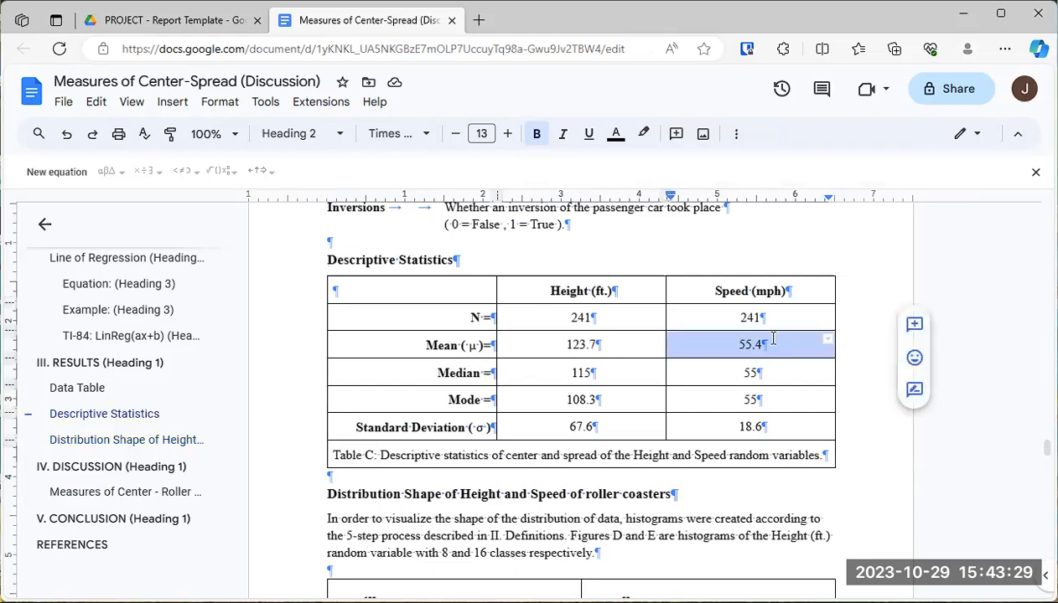
{"action": "left_click_drag", "start_coordinate": [737, 372], "coordinate": [752, 362]}
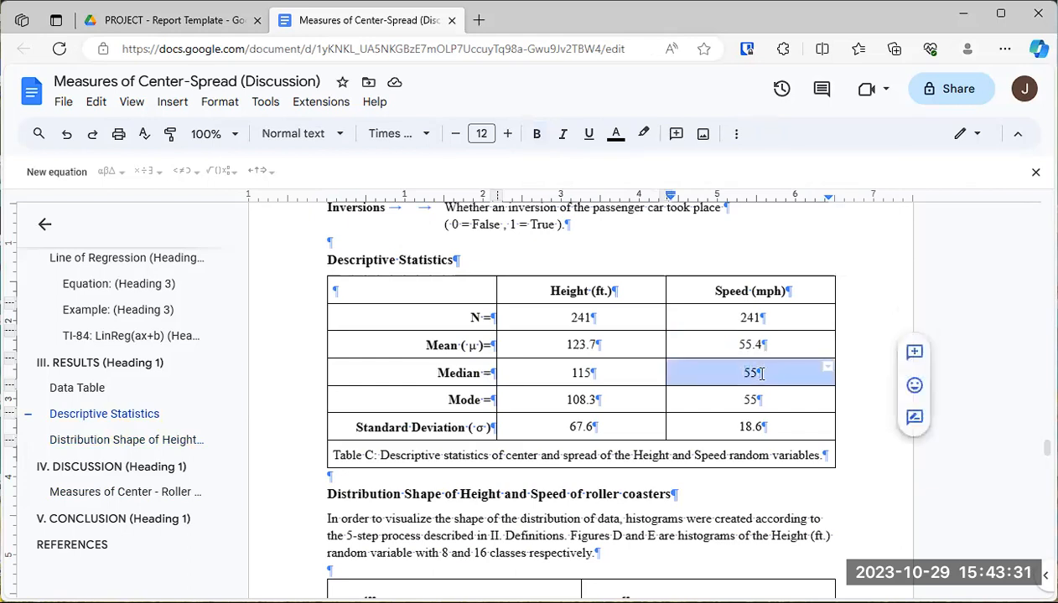
{"action": "left_click", "coordinate": [729, 393]}
{"action": "left_click_drag", "start_coordinate": [761, 399], "coordinate": [771, 408]}
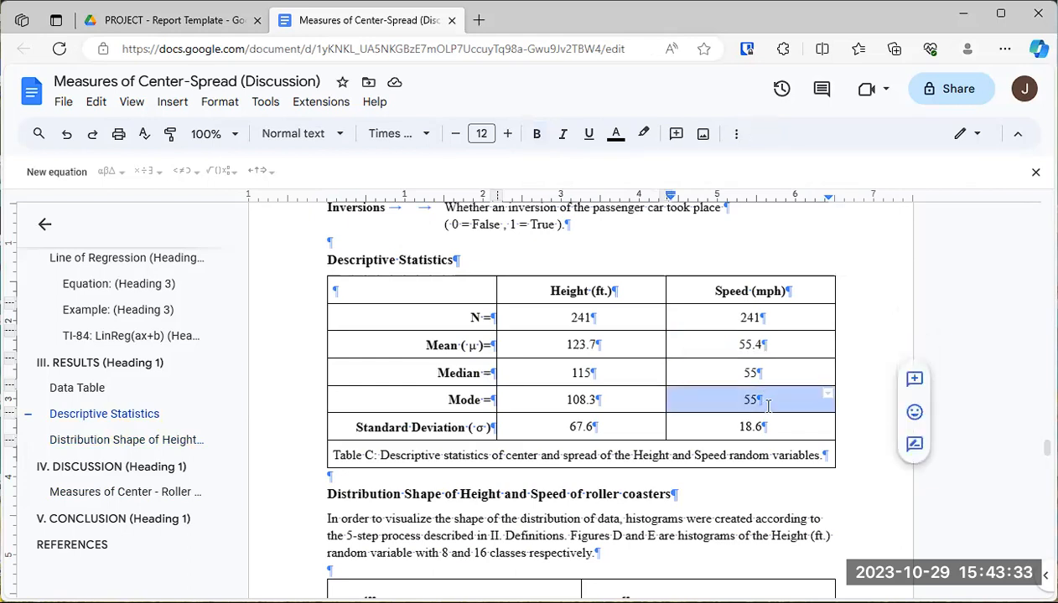
{"action": "scroll", "coordinate": [676, 446], "scroll_direction": "down", "scroll_amount": 1}
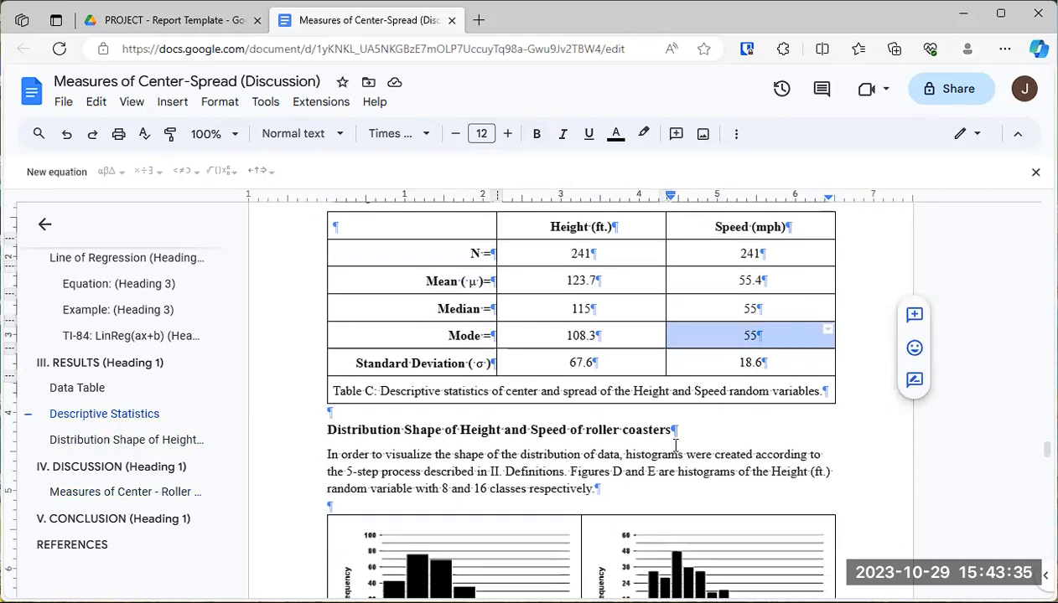
{"action": "scroll", "coordinate": [676, 445], "scroll_direction": "down", "scroll_amount": 3}
{"action": "left_click", "coordinate": [126, 492]}
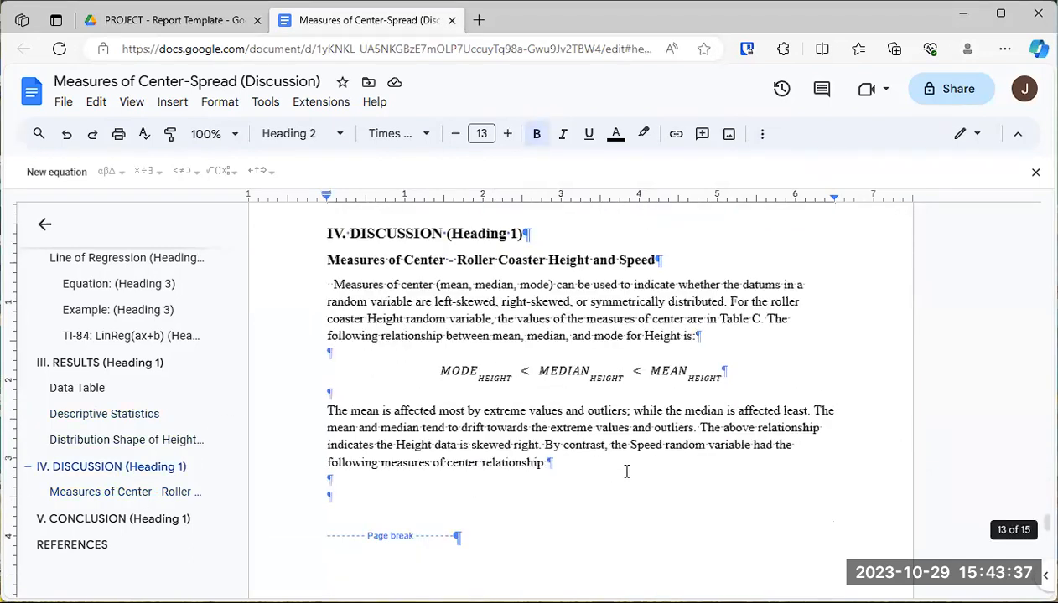
{"action": "left_click_drag", "start_coordinate": [544, 445], "coordinate": [791, 445]}
{"action": "left_click_drag", "start_coordinate": [328, 462], "coordinate": [526, 463]}
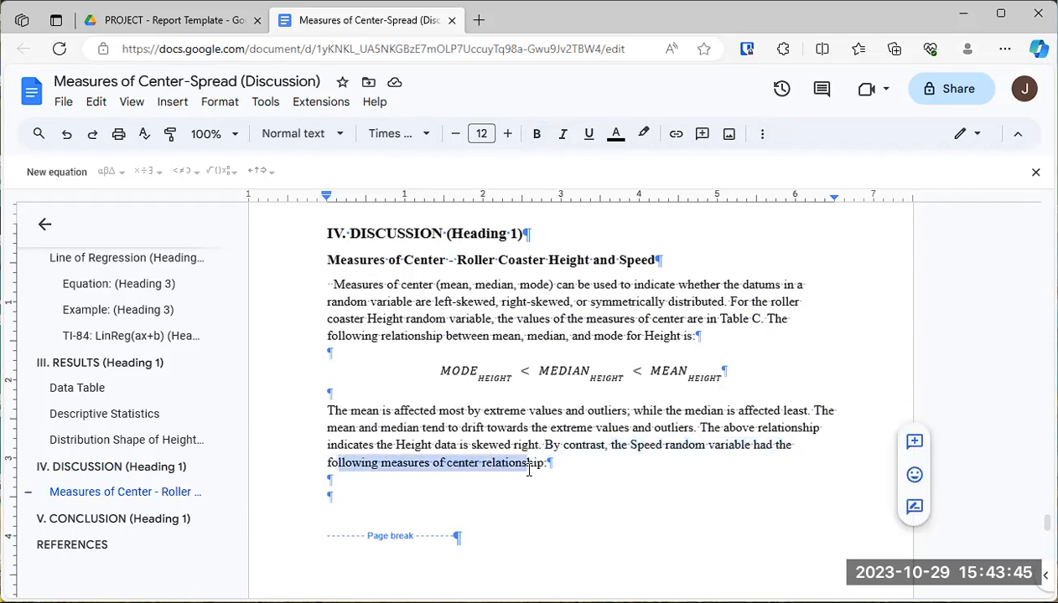
Add a blank line below the sentence introducing the Speed relationship and start a new equation there.
{"action": "left_click", "coordinate": [433, 479]}
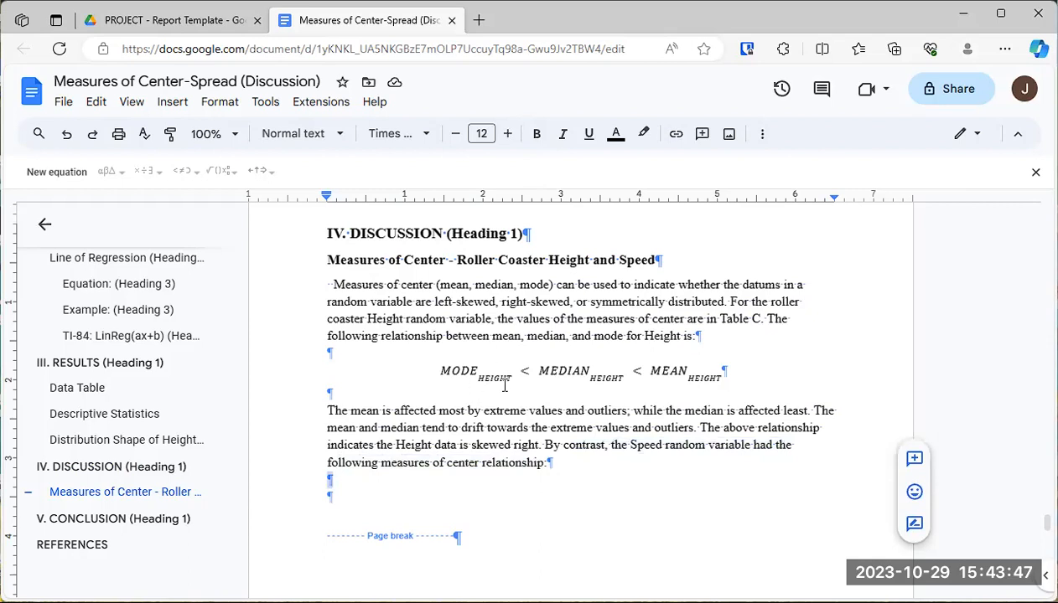
{"action": "key", "text": "Return"}
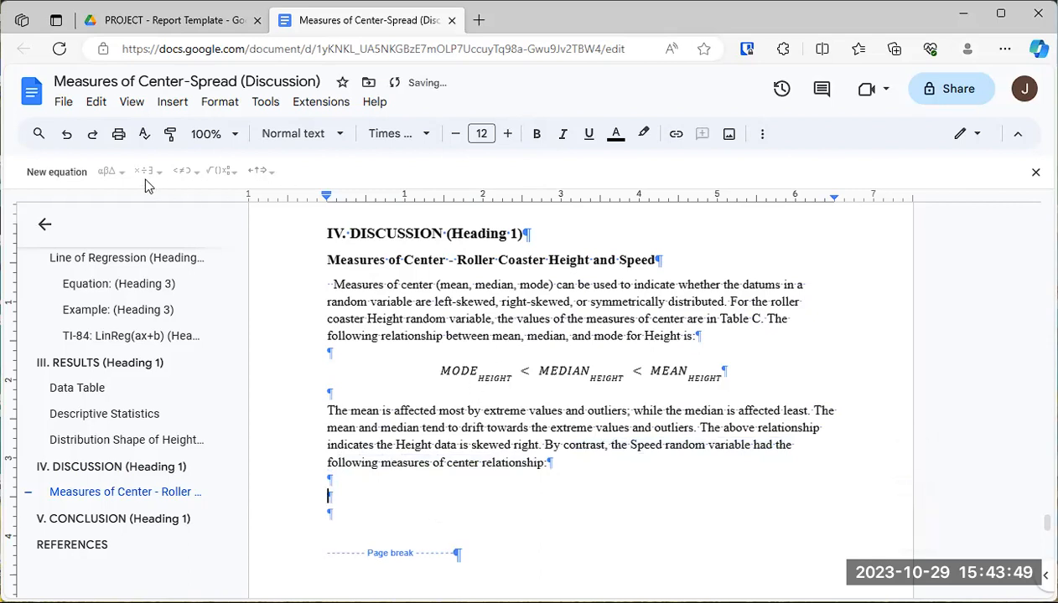
{"action": "left_click", "coordinate": [70, 174]}
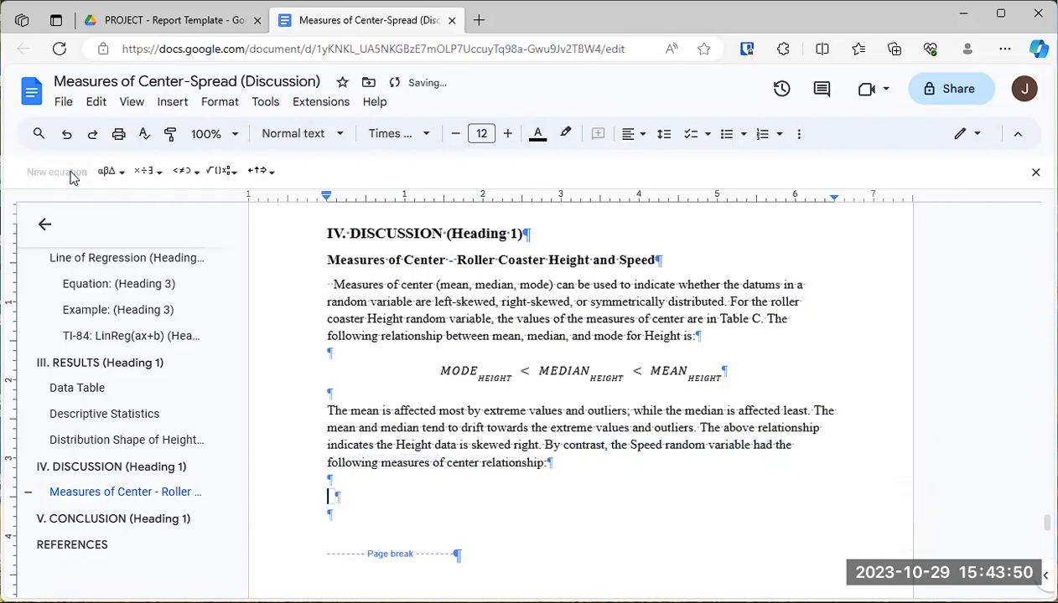
Enter MODE with the subscript SPEED in the new equation, followed by a less-than sign.
{"action": "left_click", "coordinate": [223, 175]}
{"action": "left_click", "coordinate": [223, 175]}
{"action": "left_click", "coordinate": [223, 174]}
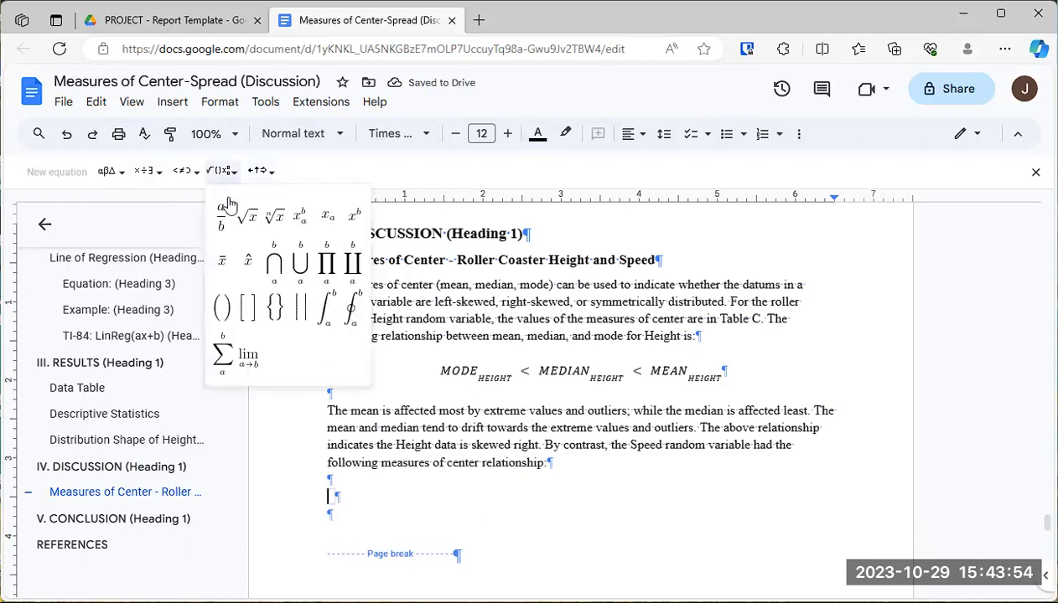
{"action": "left_click", "coordinate": [327, 220]}
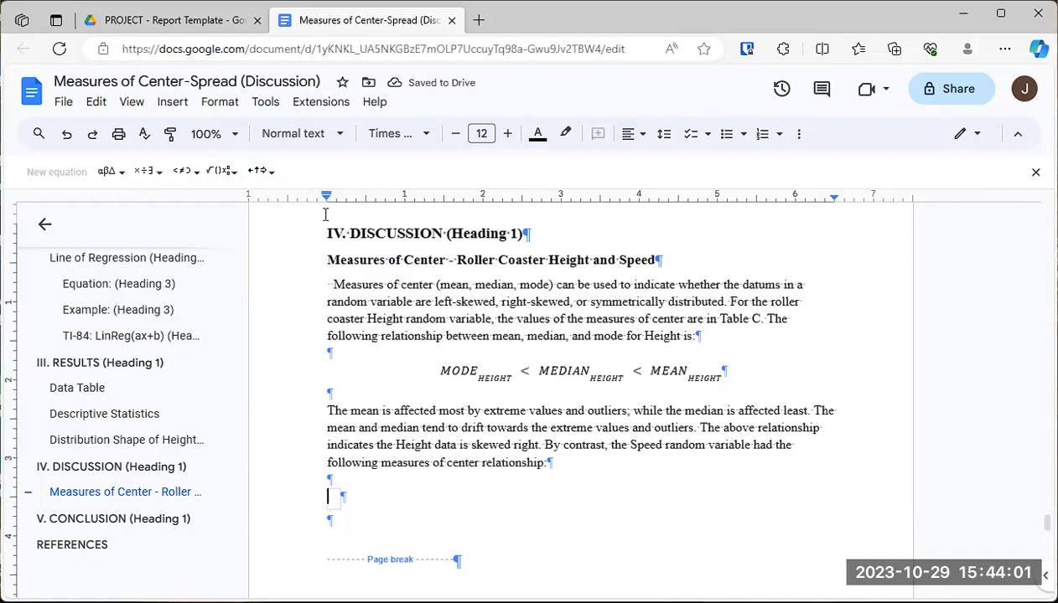
{"action": "type", "text": "MODE"}
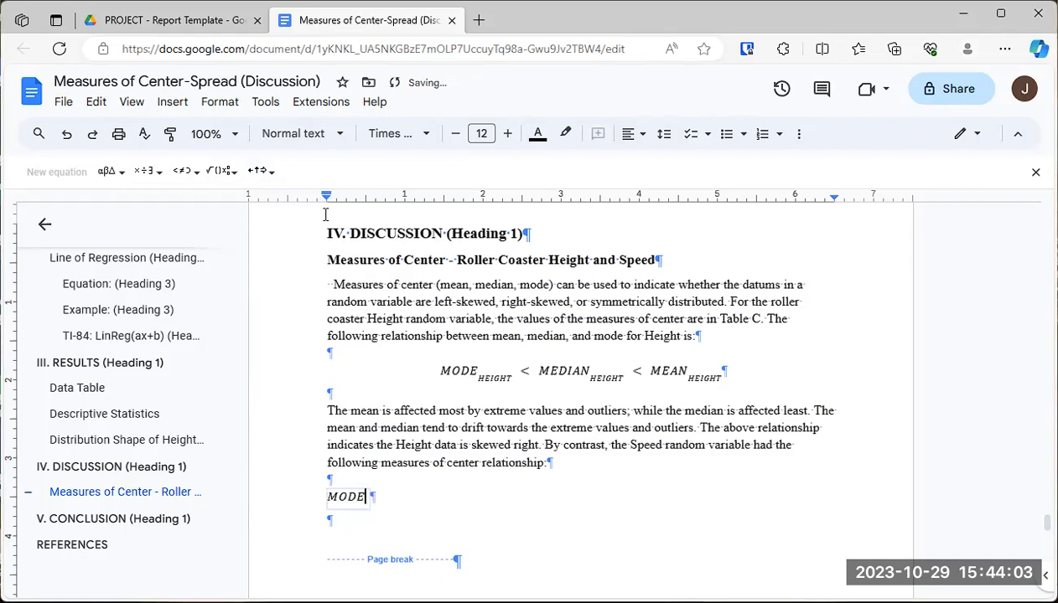
{"action": "type", "text": "_SPEED"}
{"action": "key", "text": "BackSpace"}
{"action": "key", "text": "BackSpace"}
{"action": "key", "text": "BackSpace"}
{"action": "key", "text": "BackSpace"}
{"action": "type", "text": "EED"}
{"action": "key", "text": "Right"}
{"action": "type", "text": "<"}
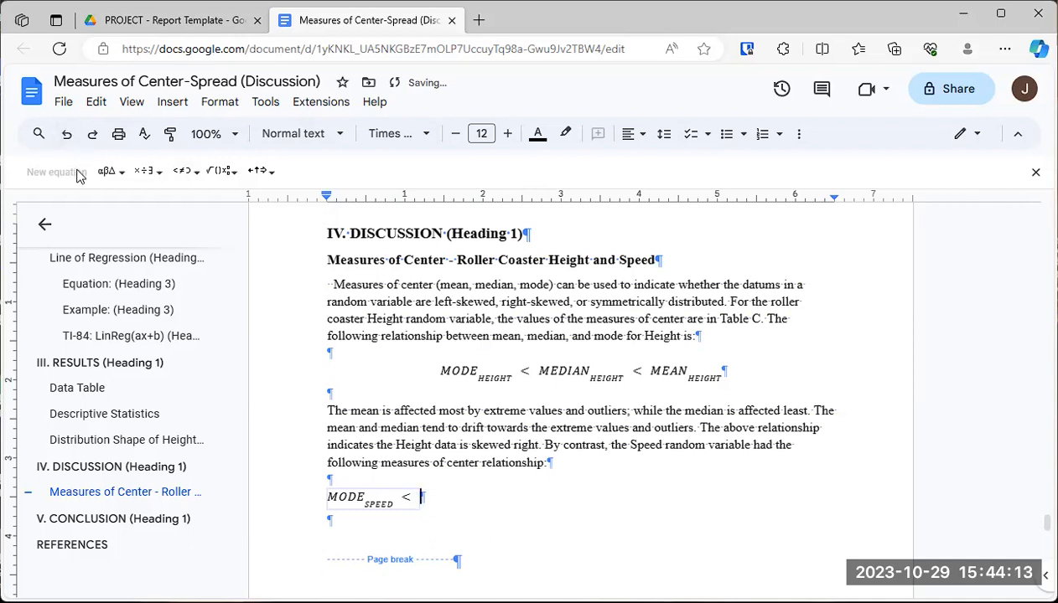
Continue the Speed equation with MEDIAN carrying the subscript SPEED, followed by a less-than sign.
{"action": "left_click", "coordinate": [223, 172]}
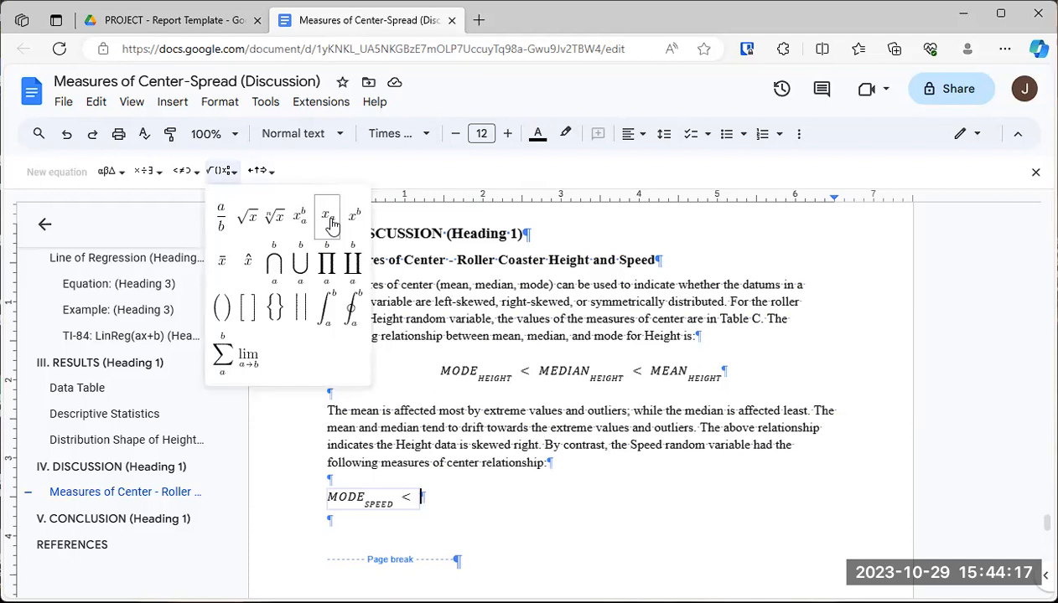
{"action": "left_click", "coordinate": [331, 223]}
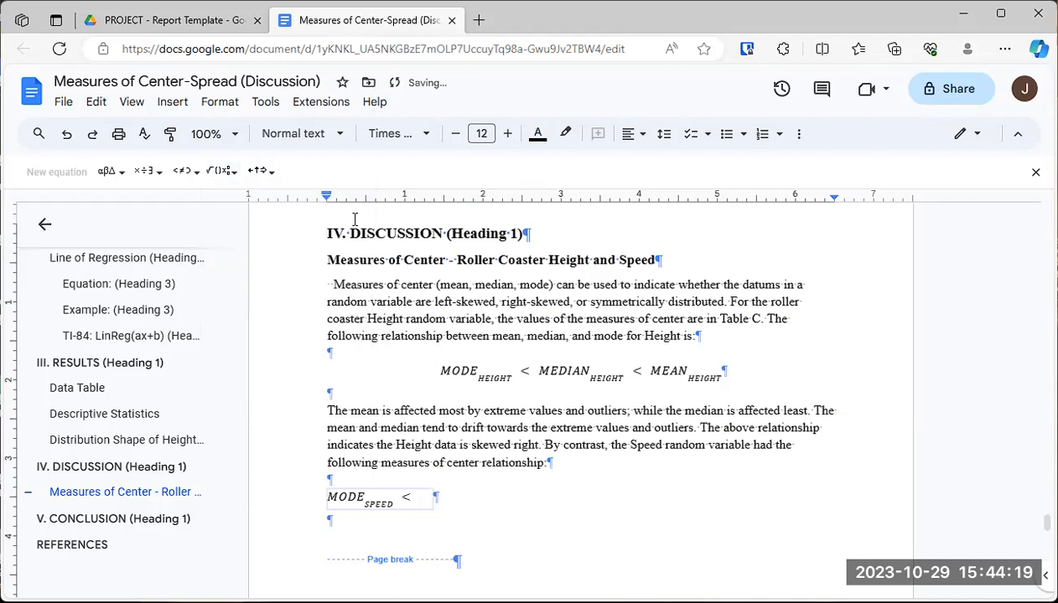
{"action": "type", "text": "MEDIAN"}
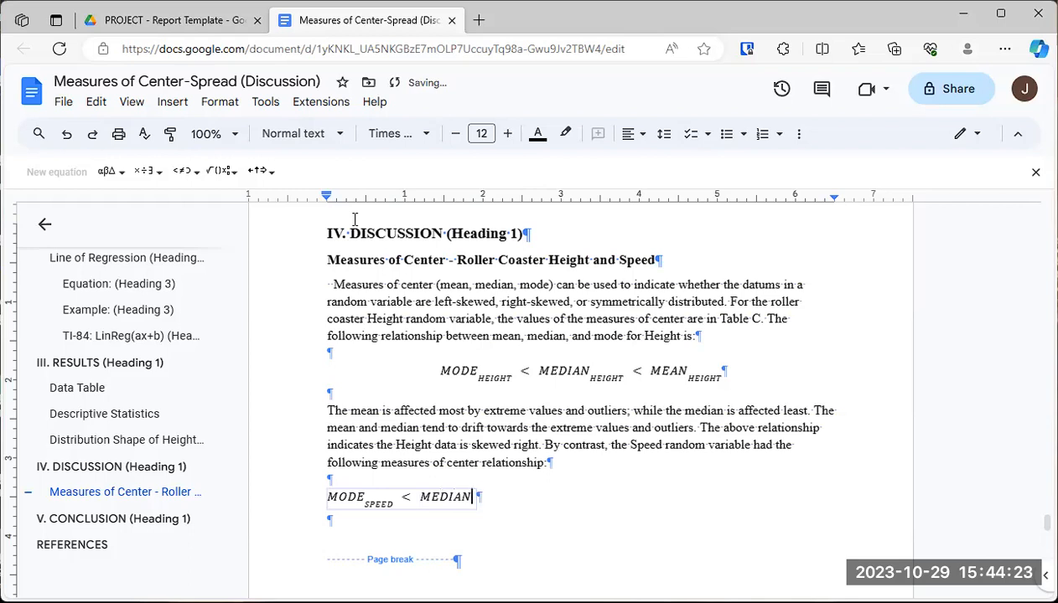
{"action": "type", "text": "_SPEED<"}
{"action": "key", "text": "BackSpace"}
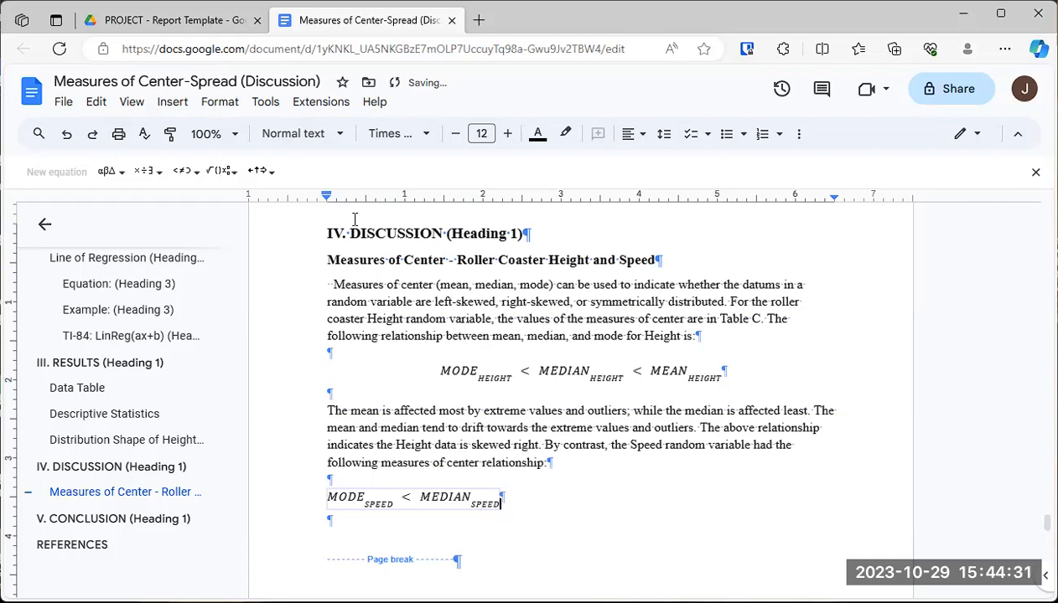
{"action": "key", "text": "Right"}
{"action": "type", "text": "<"}
Complete the Speed equation with MEAN carrying the subscript SPEED.
{"action": "left_click", "coordinate": [235, 172]}
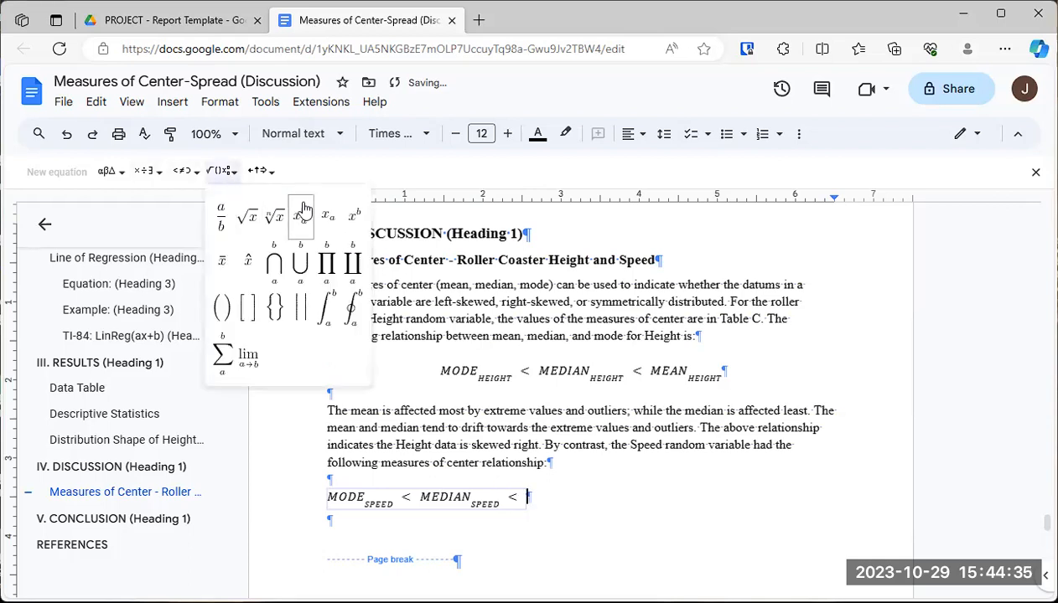
{"action": "left_click", "coordinate": [328, 216]}
{"action": "type", "text": "MEAN"}
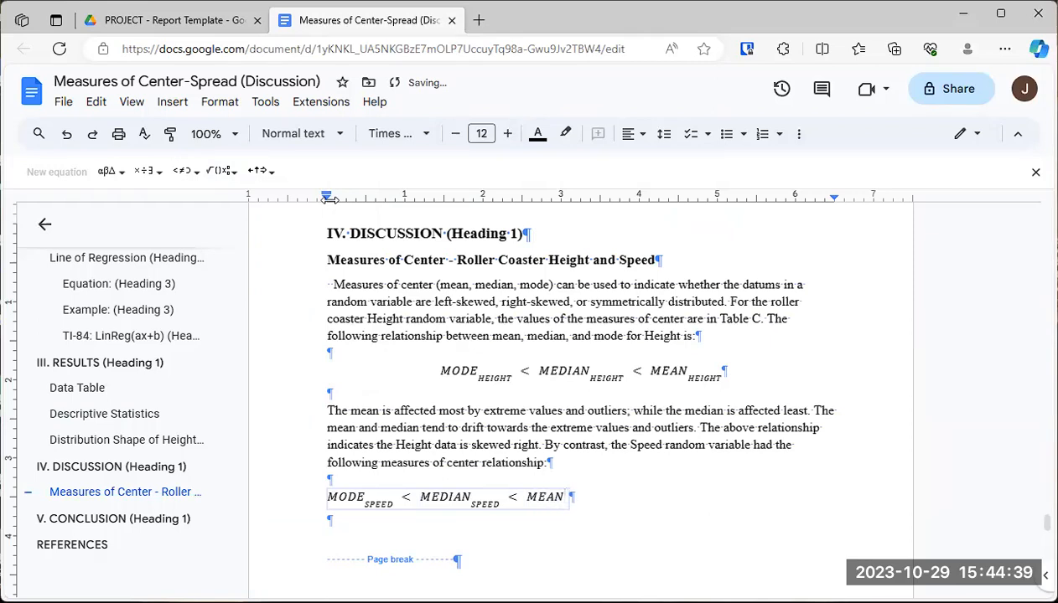
{"action": "type", "text": "sPEED"}
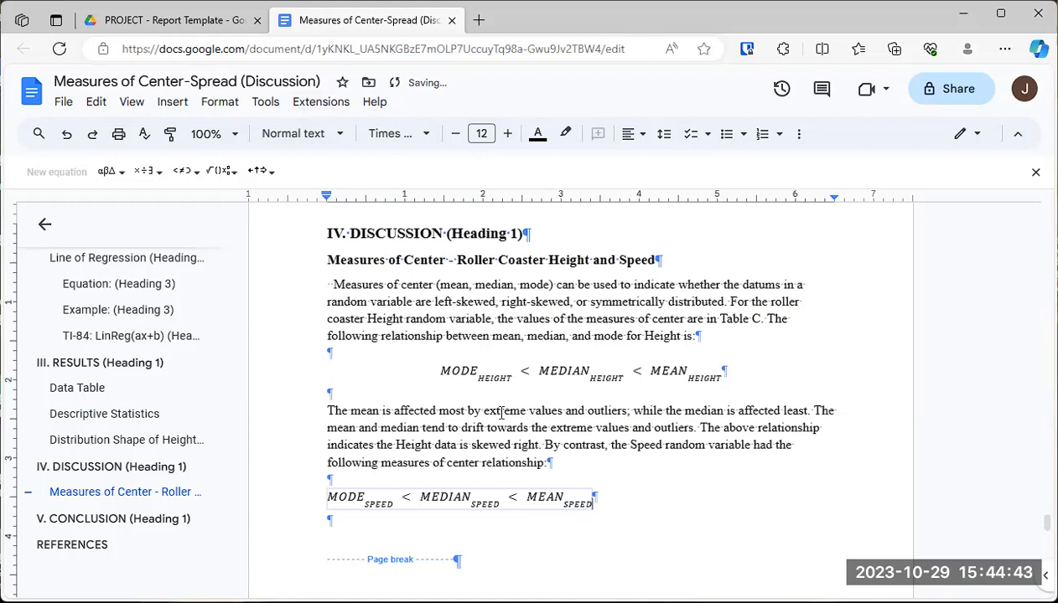
Center the Speed equation on its line.
{"action": "left_click_drag", "start_coordinate": [625, 498], "coordinate": [524, 496]}
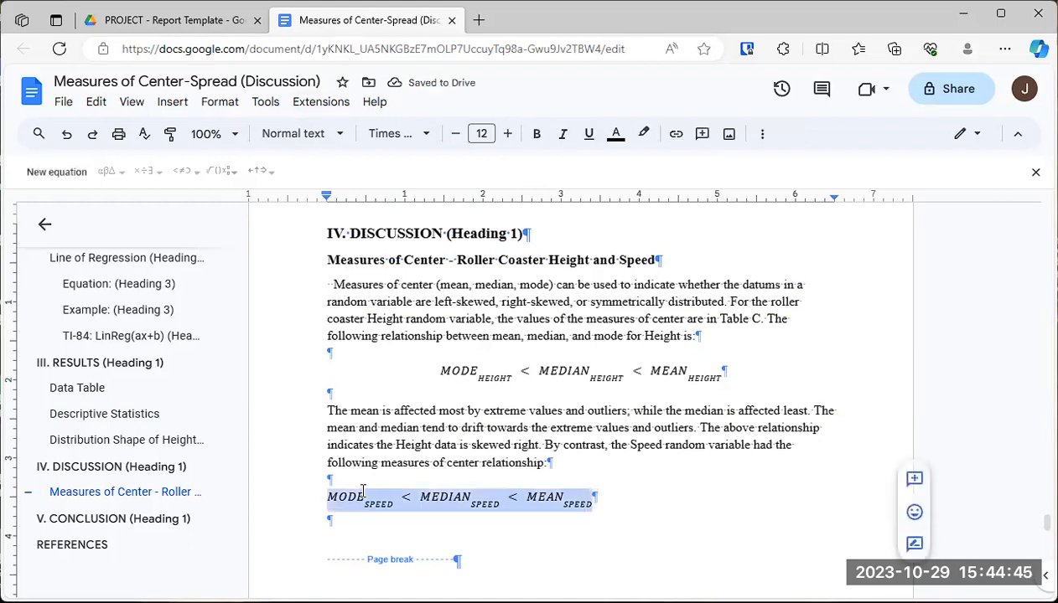
{"action": "left_click", "coordinate": [764, 137]}
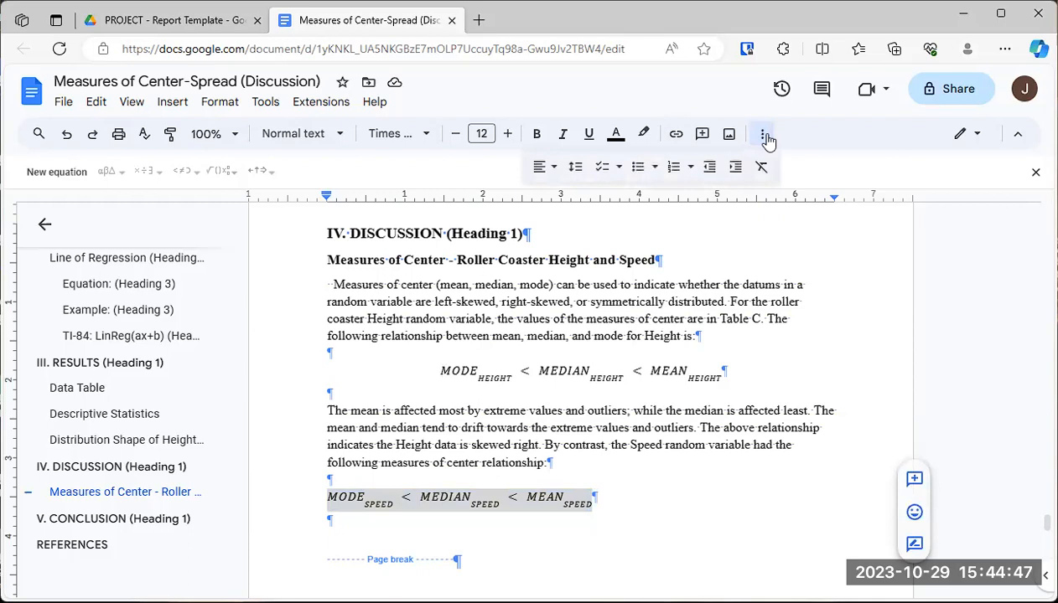
{"action": "left_click", "coordinate": [543, 167]}
{"action": "left_click", "coordinate": [564, 194]}
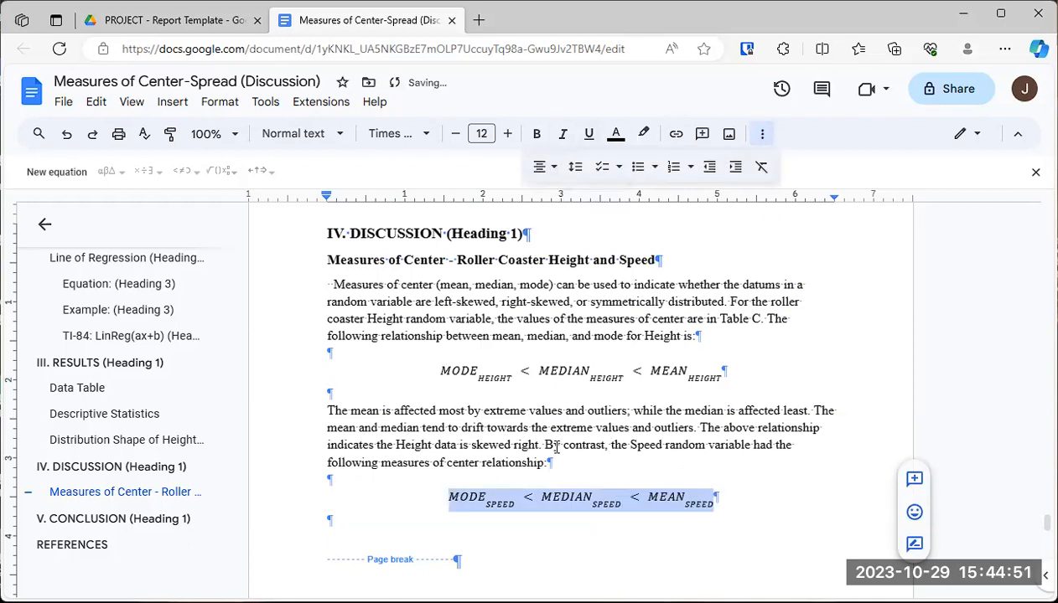
Replace the less-than sign between MODE and MEDIAN in the Speed equation with an equals sign.
{"action": "left_click", "coordinate": [528, 498]}
{"action": "left_click_drag", "start_coordinate": [528, 498], "coordinate": [538, 499]}
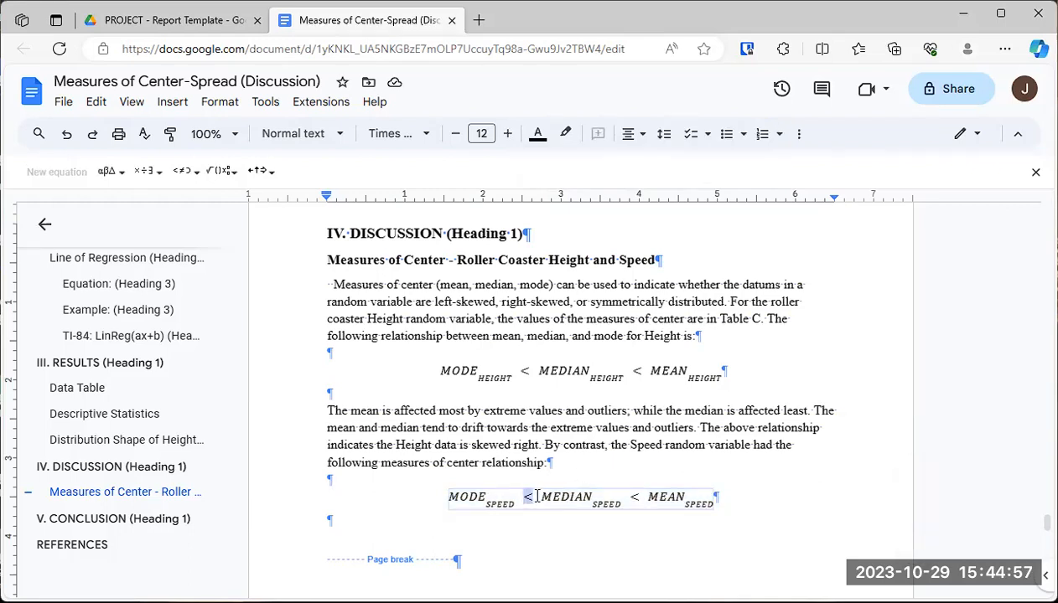
{"action": "type", "text": "="}
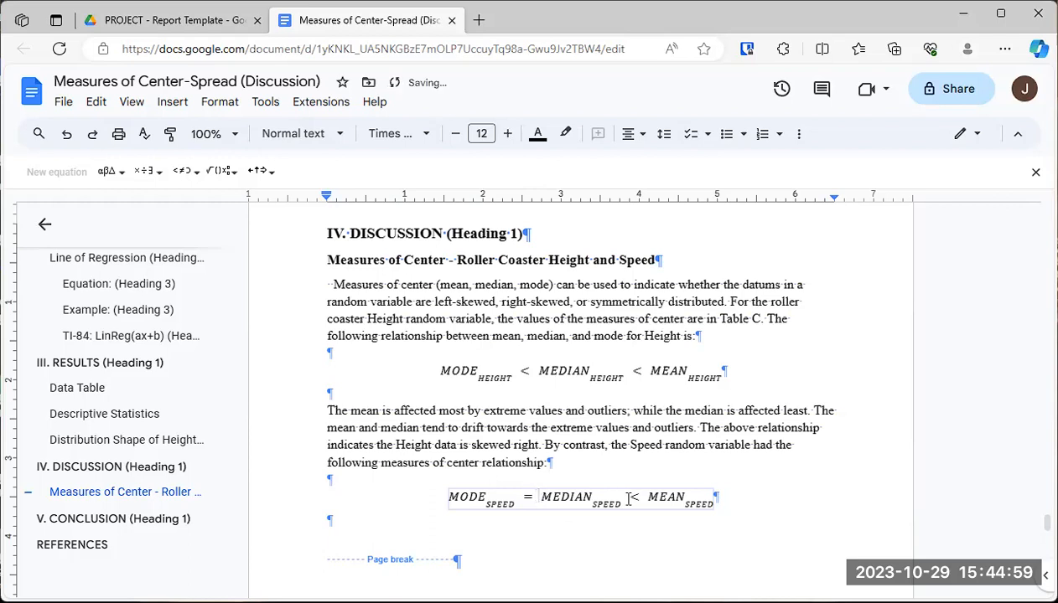
Compare Speed's median and mean in the Descriptive Statistics table, and return to the Measures of Center discussion.
{"action": "left_click_drag", "start_coordinate": [639, 498], "coordinate": [633, 497]}
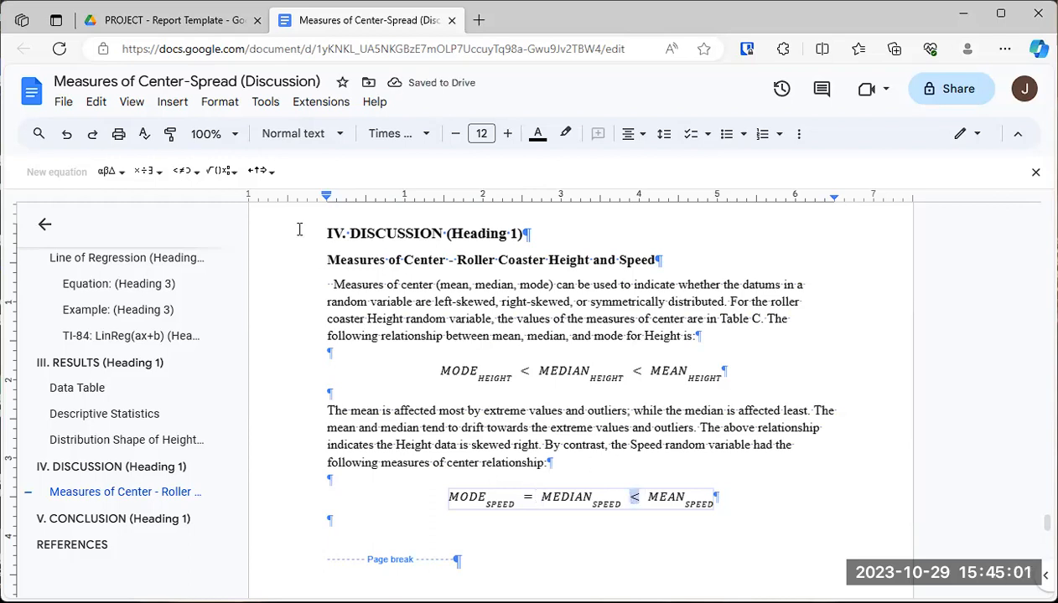
{"action": "left_click", "coordinate": [190, 175]}
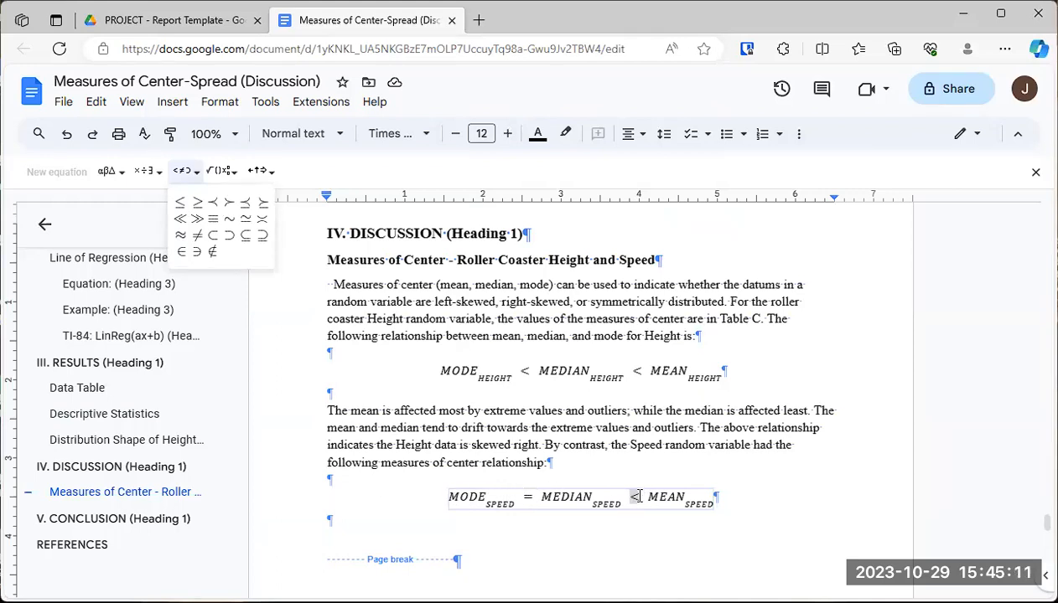
{"action": "left_click", "coordinate": [111, 419]}
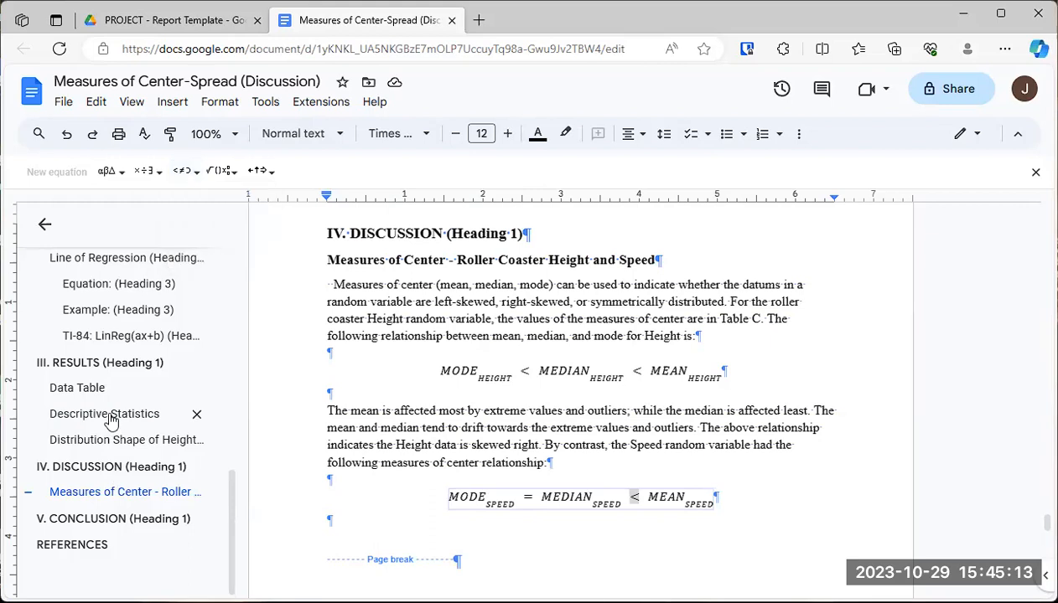
{"action": "left_click", "coordinate": [111, 419]}
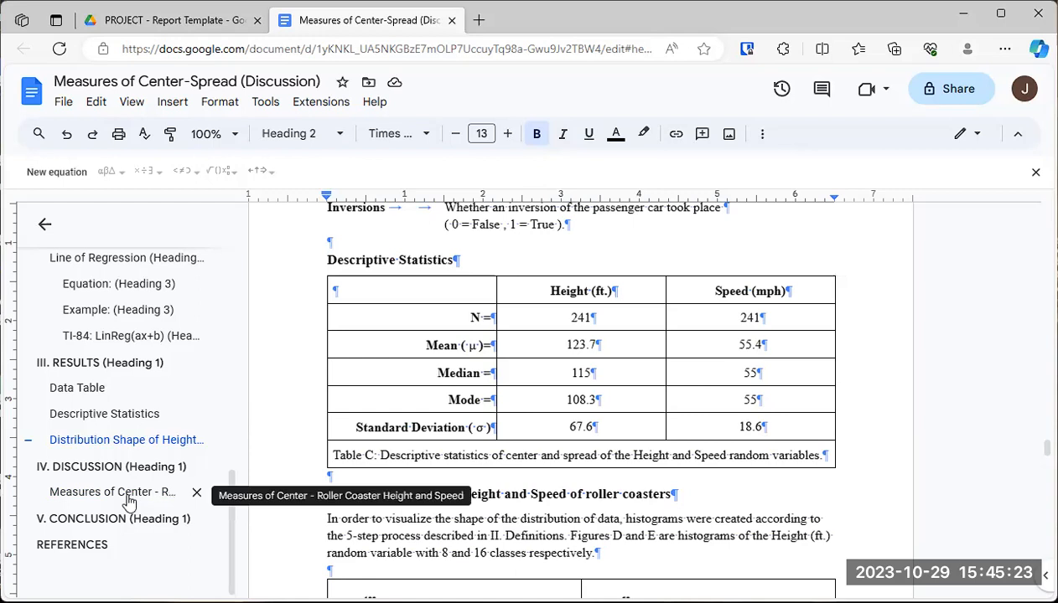
{"action": "left_click", "coordinate": [196, 491]}
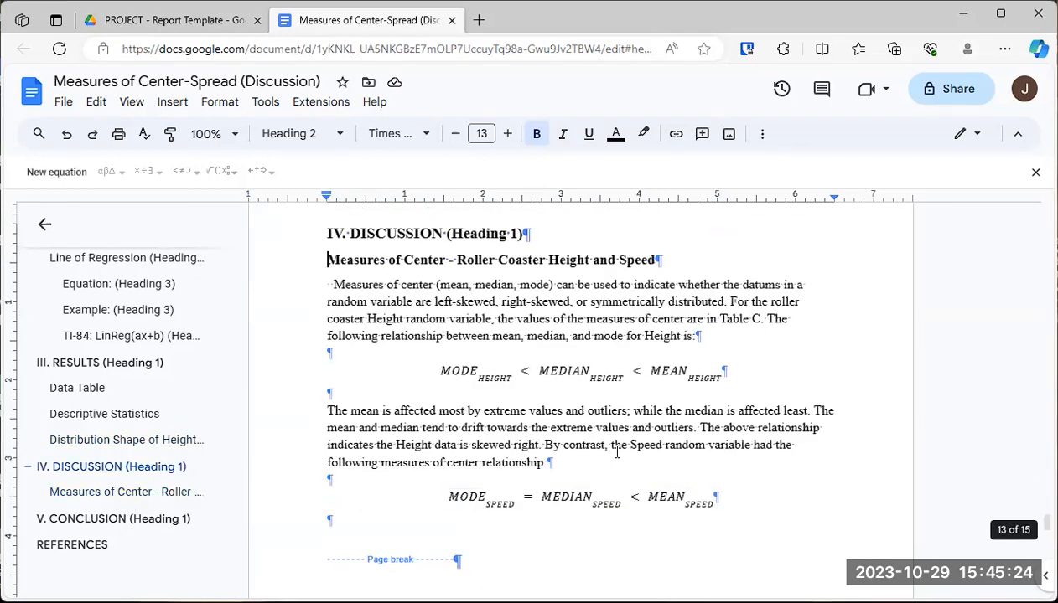
Replace the less-than sign between MEDIAN and MEAN in the Speed equation with ≈, and move to the blank line below.
{"action": "left_click", "coordinate": [635, 497]}
{"action": "double_click", "coordinate": [634, 497]}
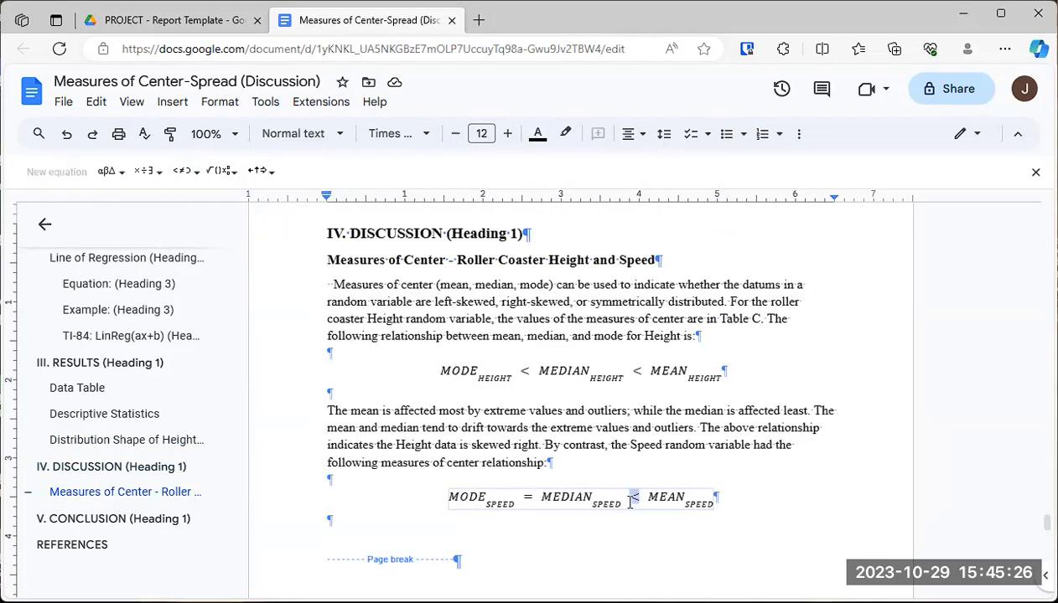
{"action": "left_click", "coordinate": [195, 174]}
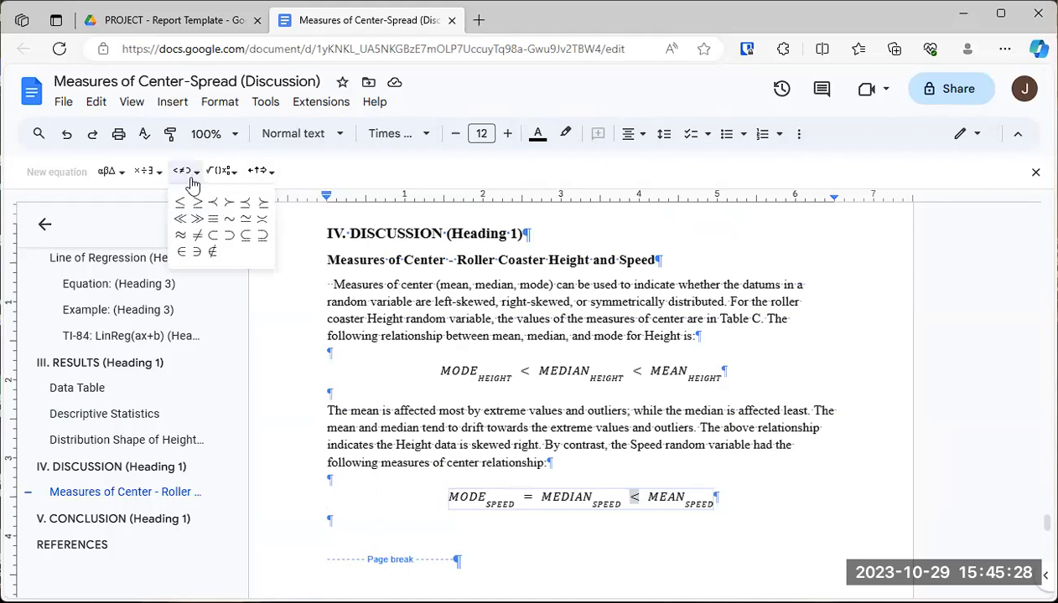
{"action": "left_click", "coordinate": [180, 238]}
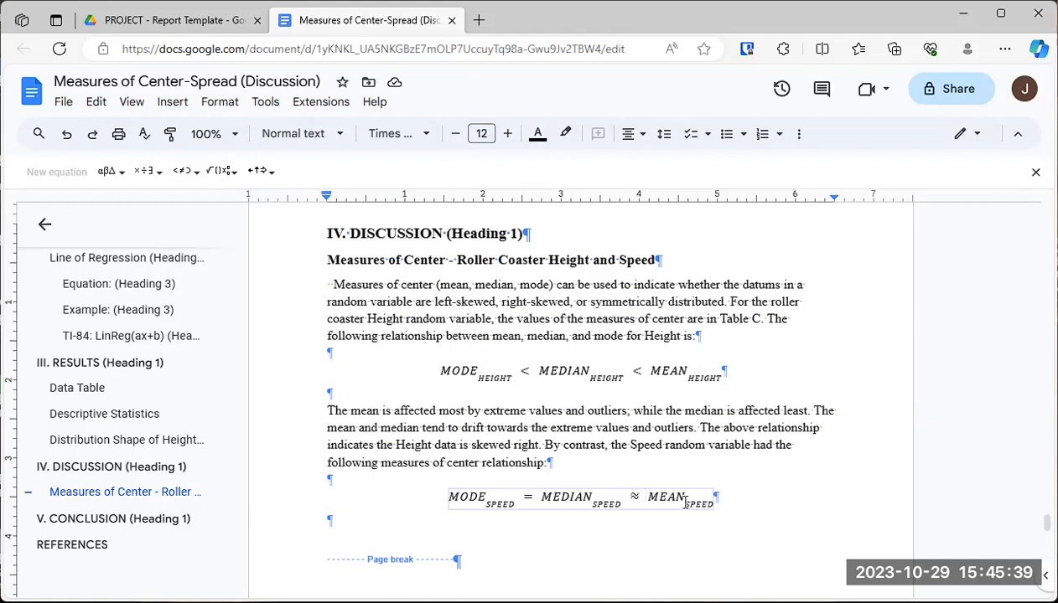
{"action": "left_click", "coordinate": [469, 522]}
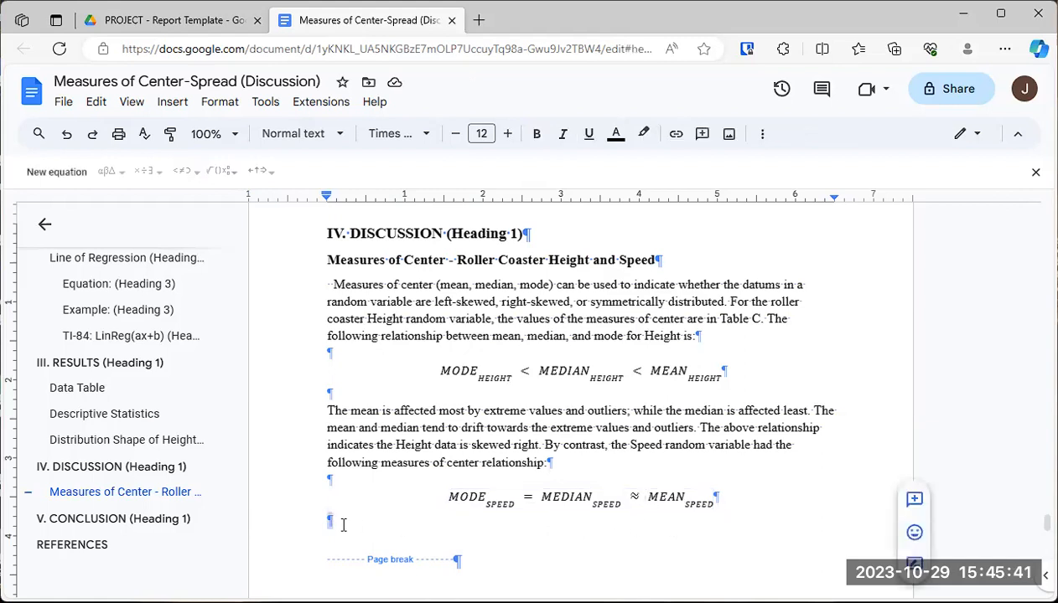
Paste the sentence concluding that Speed is symmetrically distributed, without formatting, one blank line below the Speed equation, and insert "which" before "indicates".
{"action": "key", "text": "Return"}
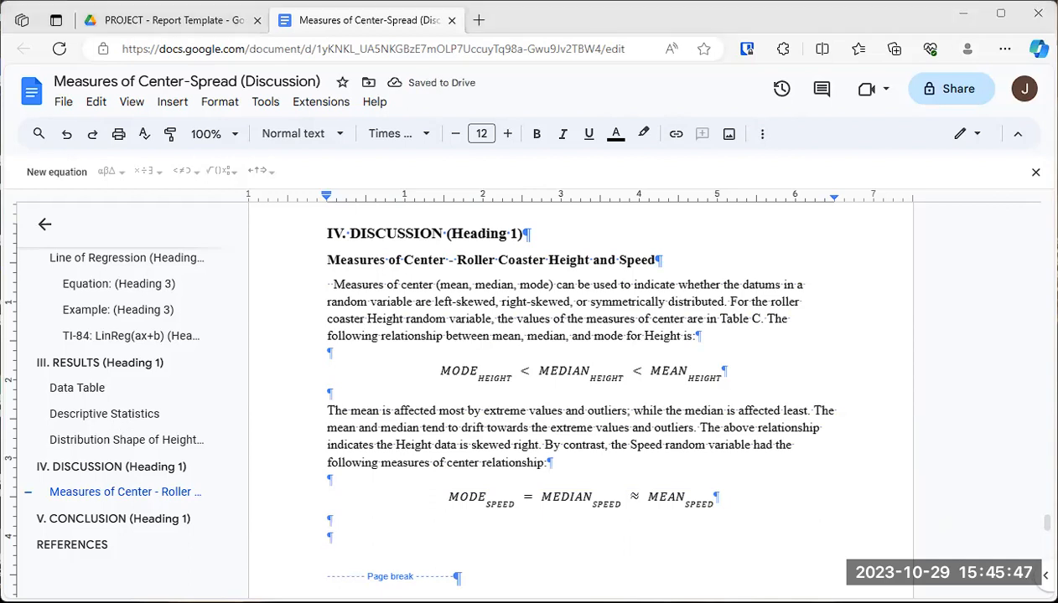
{"action": "right_click", "coordinate": [339, 540]}
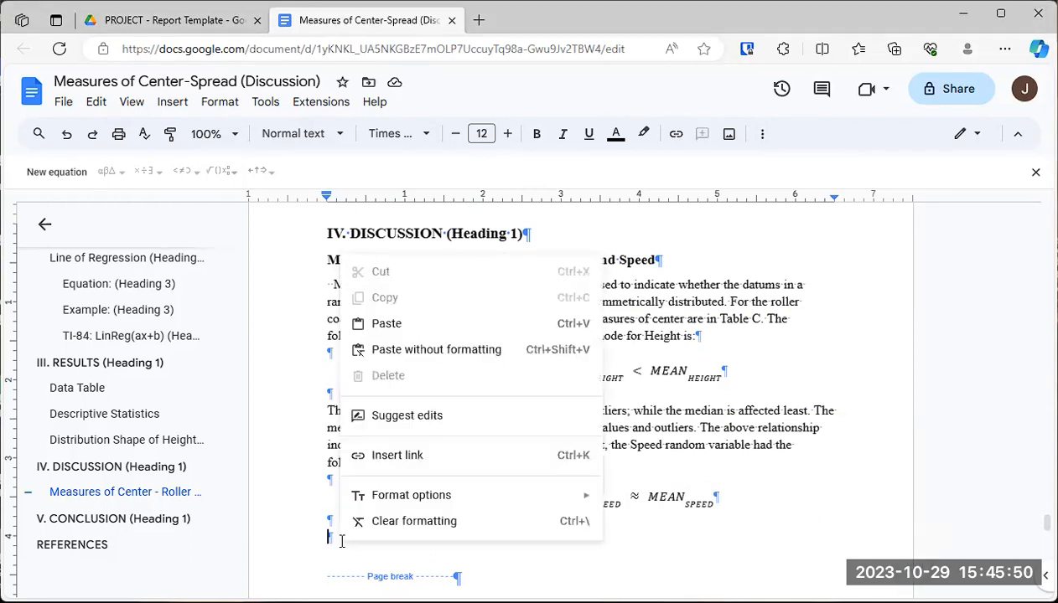
{"action": "left_click", "coordinate": [419, 351]}
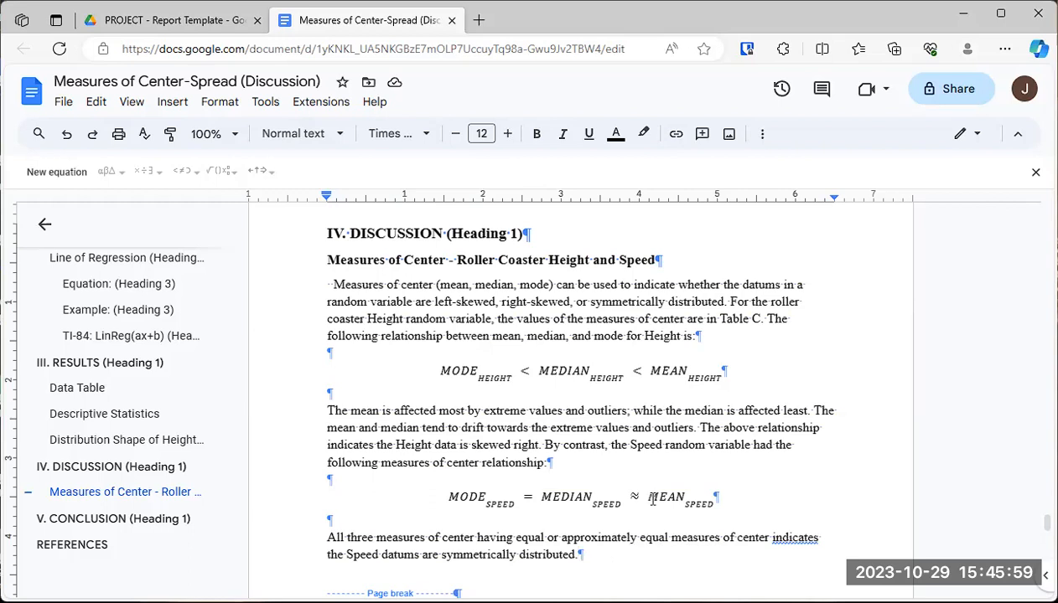
{"action": "left_click", "coordinate": [773, 537]}
{"action": "type", "text": "which"}
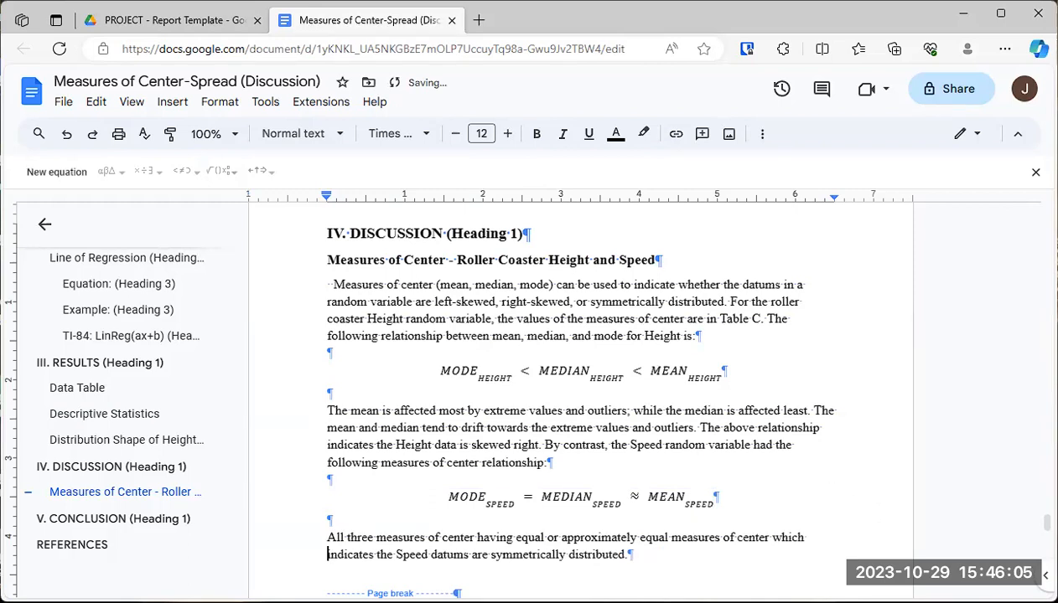
Review the Height and Speed equations against the skewness and symmetry statements in the Measures of Center discussion.
{"action": "left_click_drag", "start_coordinate": [493, 555], "coordinate": [623, 549]}
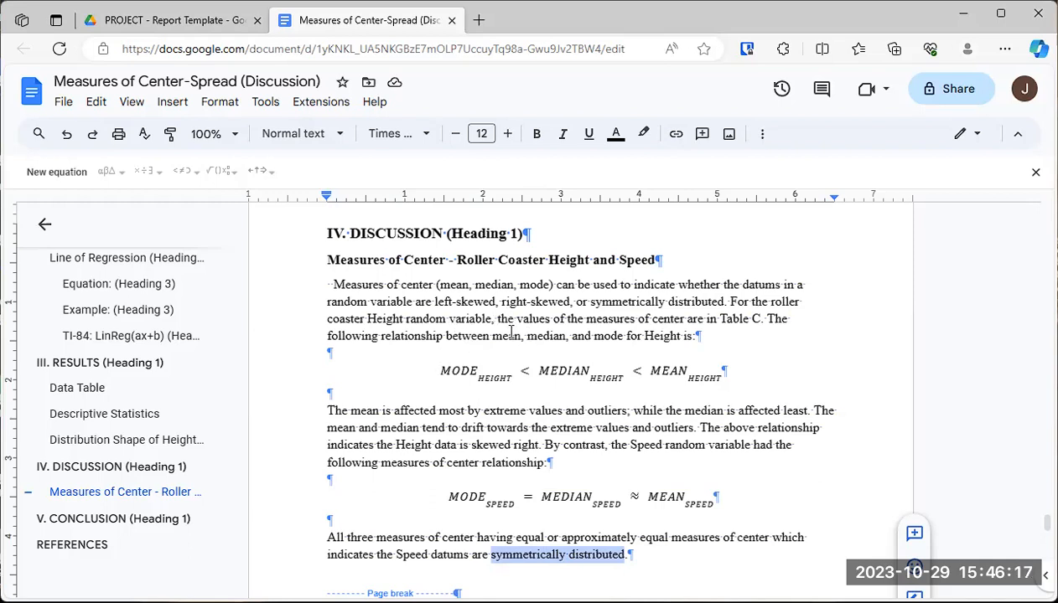
{"action": "left_click_drag", "start_coordinate": [472, 445], "coordinate": [538, 445]}
{"action": "left_click_drag", "start_coordinate": [438, 372], "coordinate": [737, 371]}
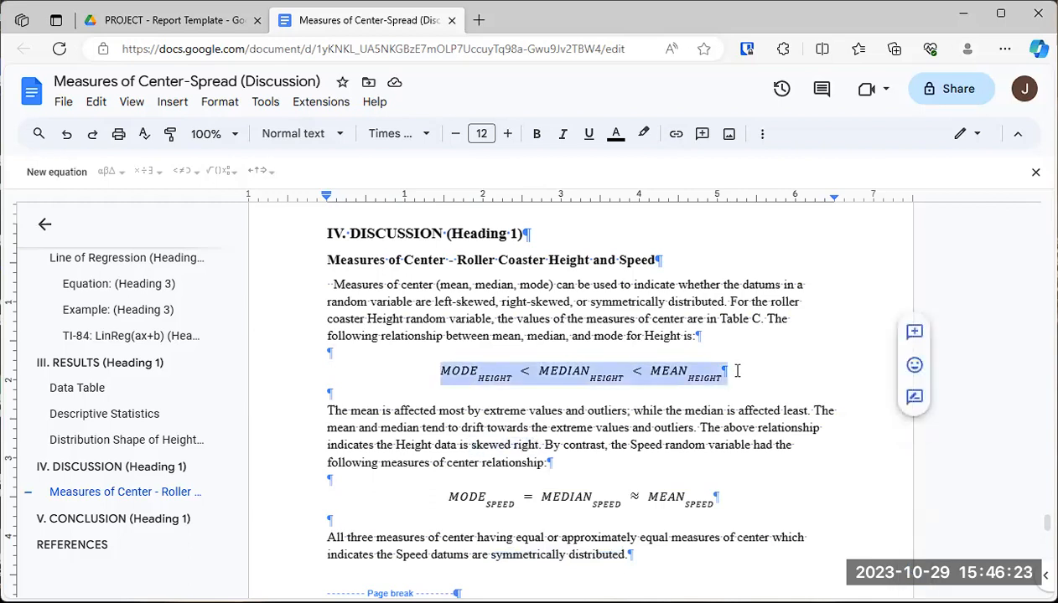
{"action": "left_click", "coordinate": [495, 445]}
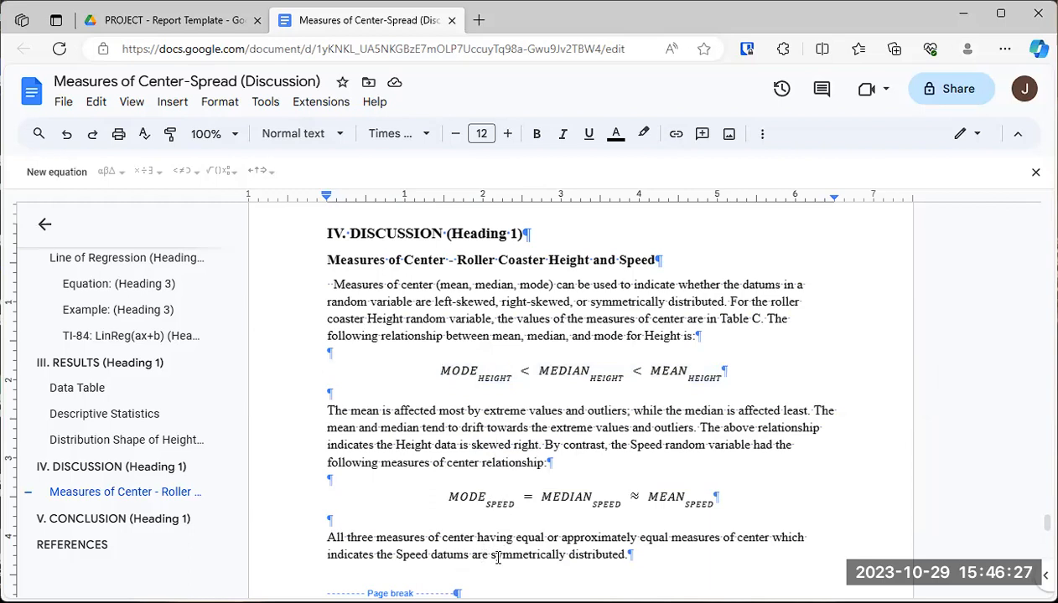
{"action": "left_click_drag", "start_coordinate": [490, 553], "coordinate": [632, 554]}
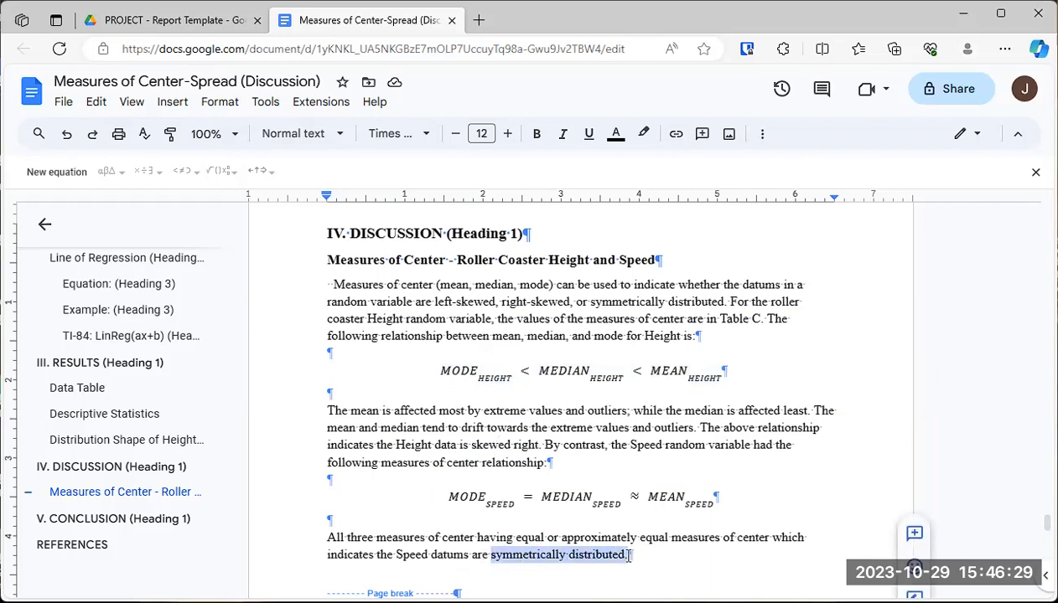
{"action": "left_click_drag", "start_coordinate": [443, 502], "coordinate": [708, 499]}
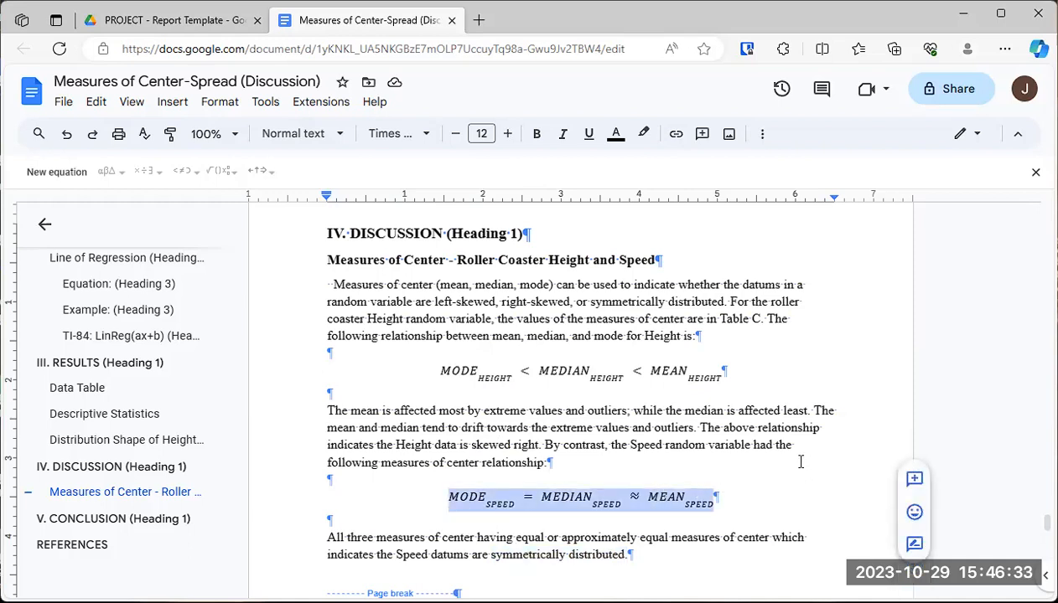
{"action": "left_click", "coordinate": [702, 425]}
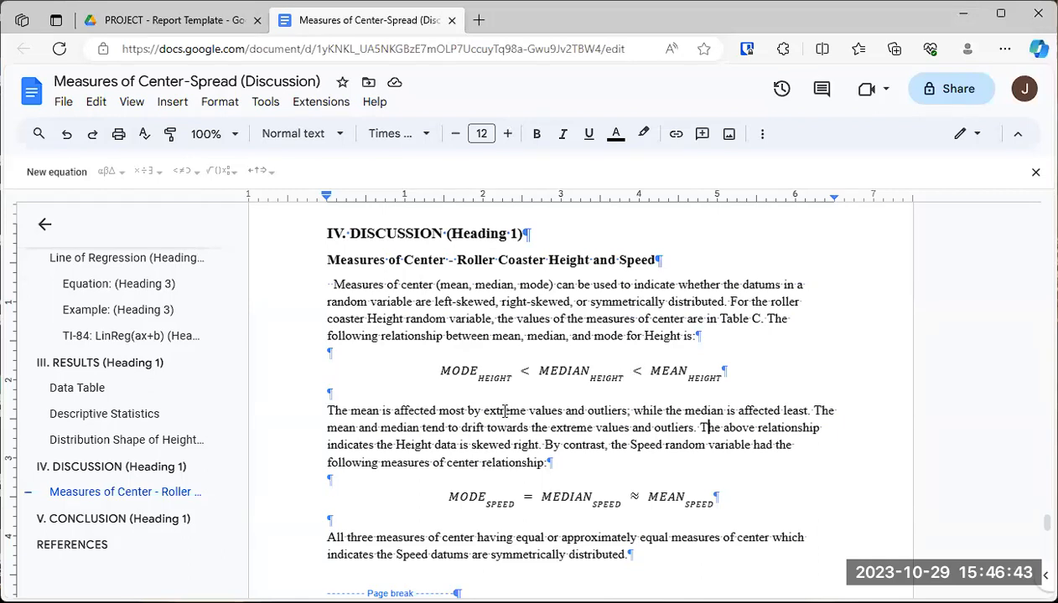
{"action": "scroll", "coordinate": [519, 400], "scroll_direction": "down", "scroll_amount": 2}
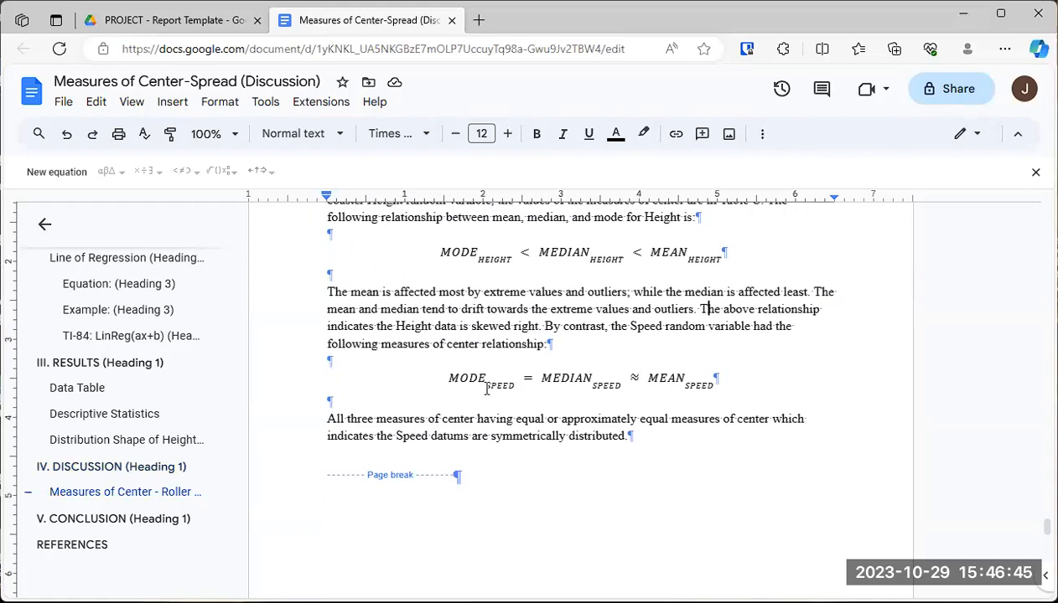
{"action": "scroll", "coordinate": [483, 393], "scroll_direction": "up", "scroll_amount": 2}
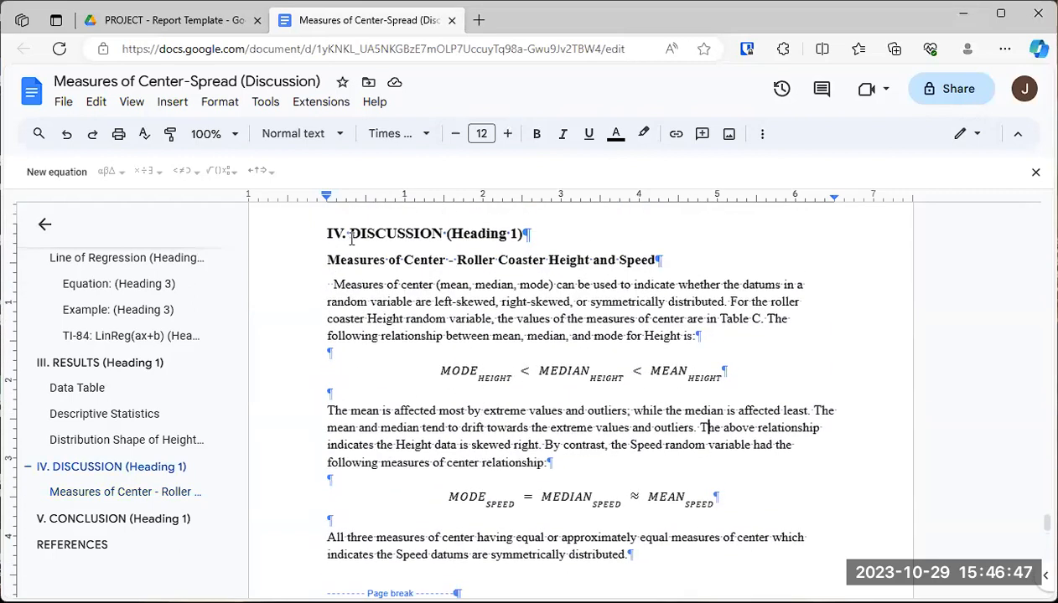
Examine the Measures of Center heading wording and its place among the sections in the document outline.
{"action": "left_click_drag", "start_coordinate": [325, 260], "coordinate": [448, 271]}
{"action": "left_click", "coordinate": [416, 300]}
{"action": "left_click_drag", "start_coordinate": [326, 259], "coordinate": [447, 261]}
{"action": "left_click", "coordinate": [401, 302]}
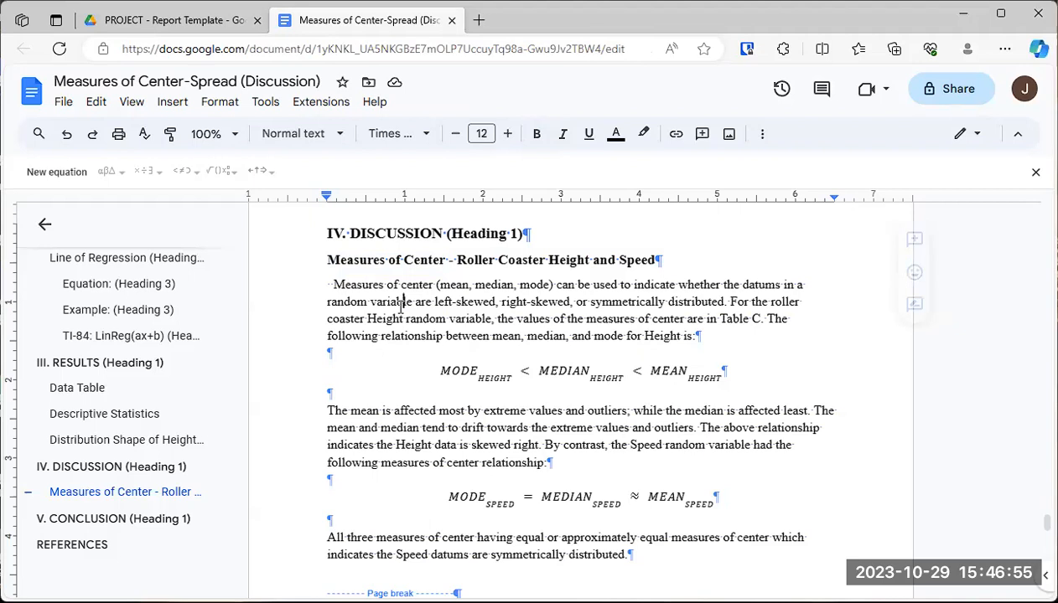
{"action": "left_click_drag", "start_coordinate": [327, 260], "coordinate": [442, 261]}
{"action": "left_click", "coordinate": [404, 310]}
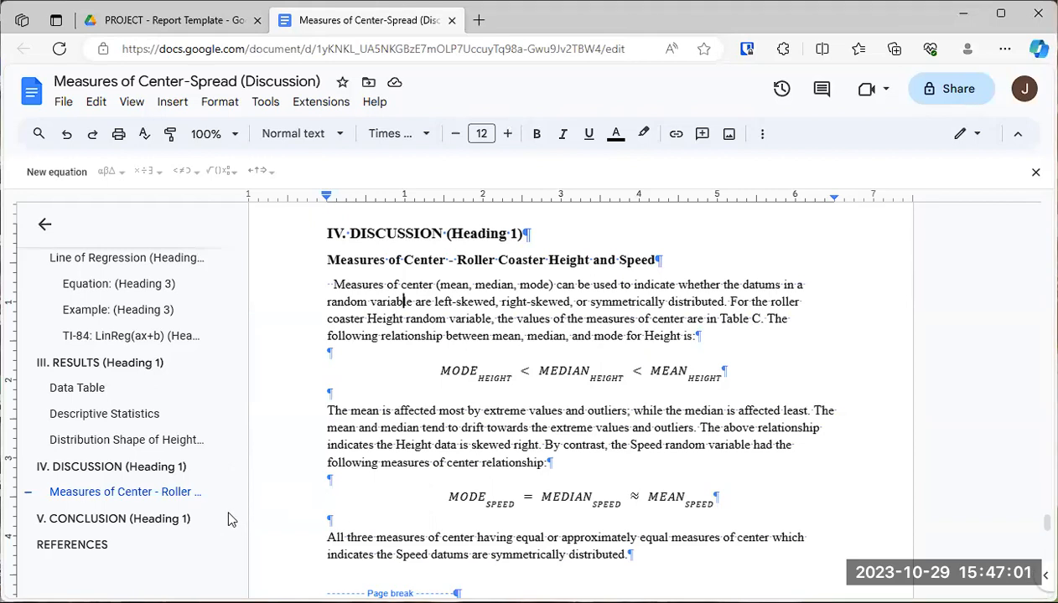
{"action": "left_click_drag", "start_coordinate": [233, 523], "coordinate": [243, 327]}
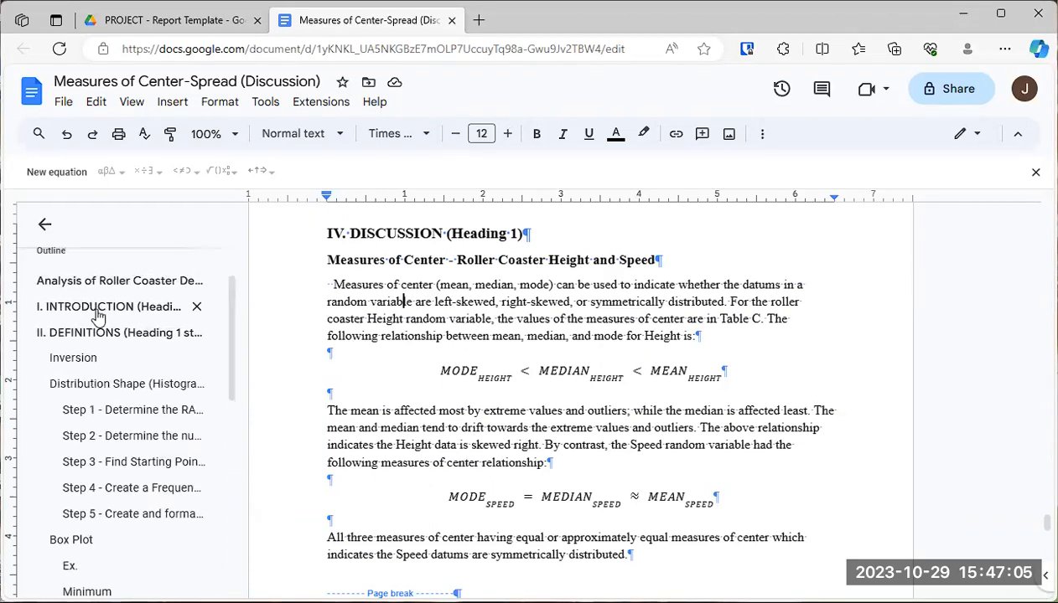
{"action": "left_click_drag", "start_coordinate": [235, 316], "coordinate": [238, 482]}
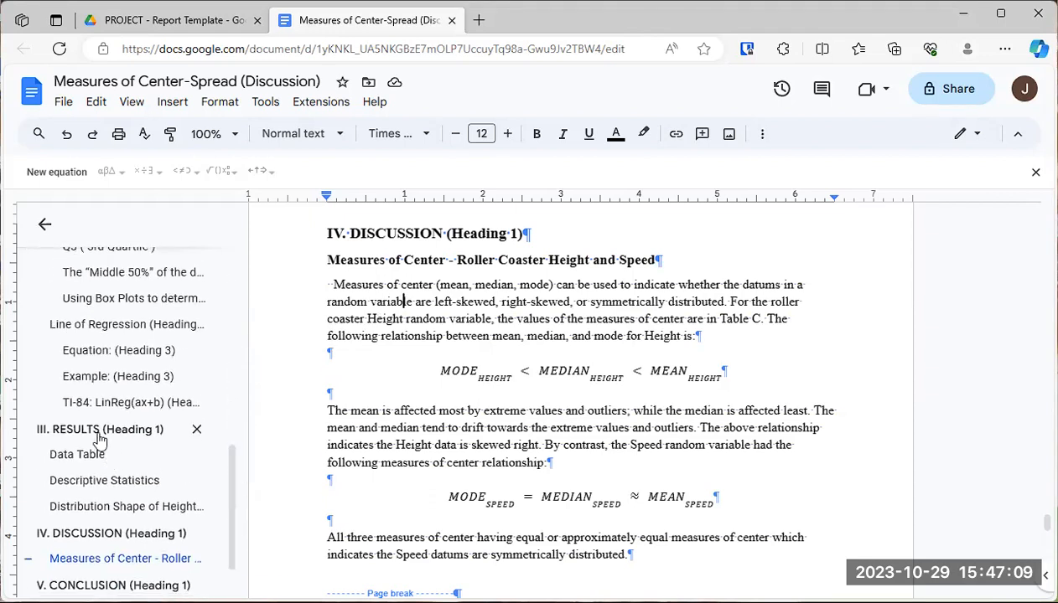
{"action": "scroll", "coordinate": [233, 471], "scroll_direction": "down", "scroll_amount": 2}
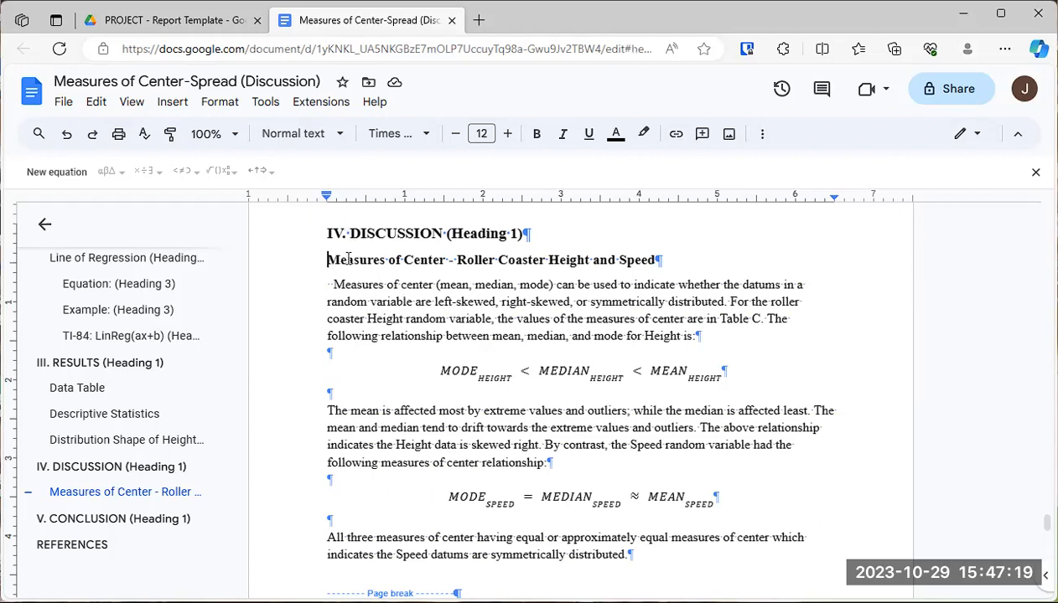
{"action": "left_click_drag", "start_coordinate": [326, 260], "coordinate": [445, 260]}
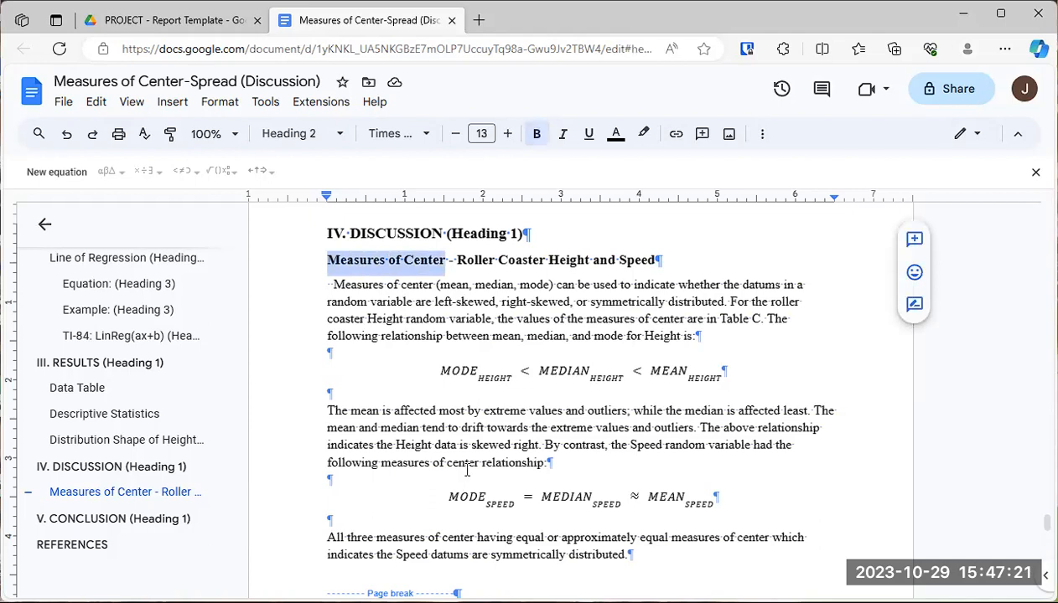